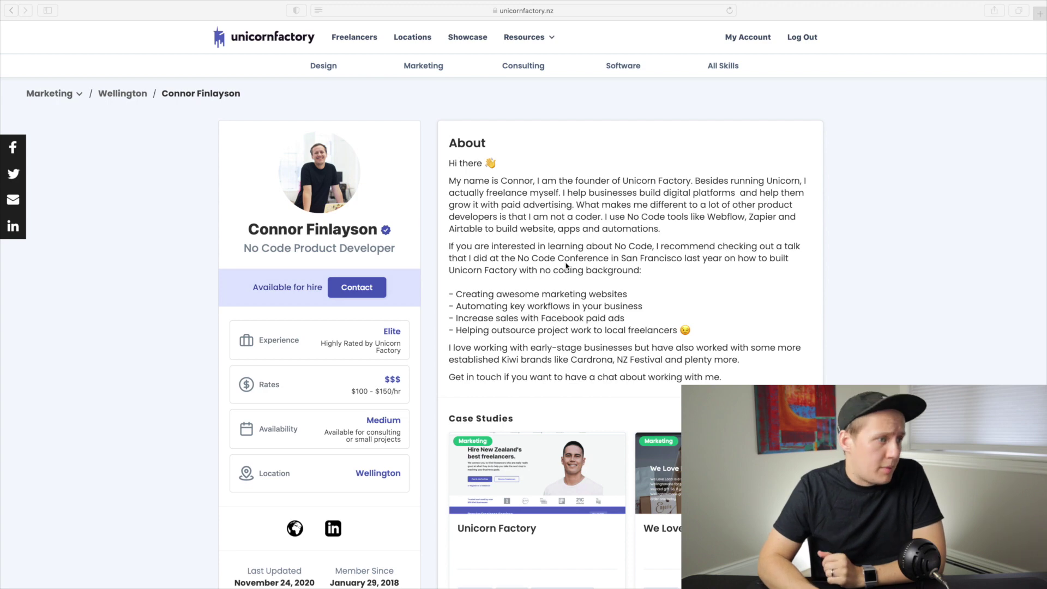
Look through the freelancer's public profile, including the bio, case studies, services and contact form.
{"action": "scroll", "coordinate": [565, 266], "scroll_direction": "down", "scroll_amount": 5}
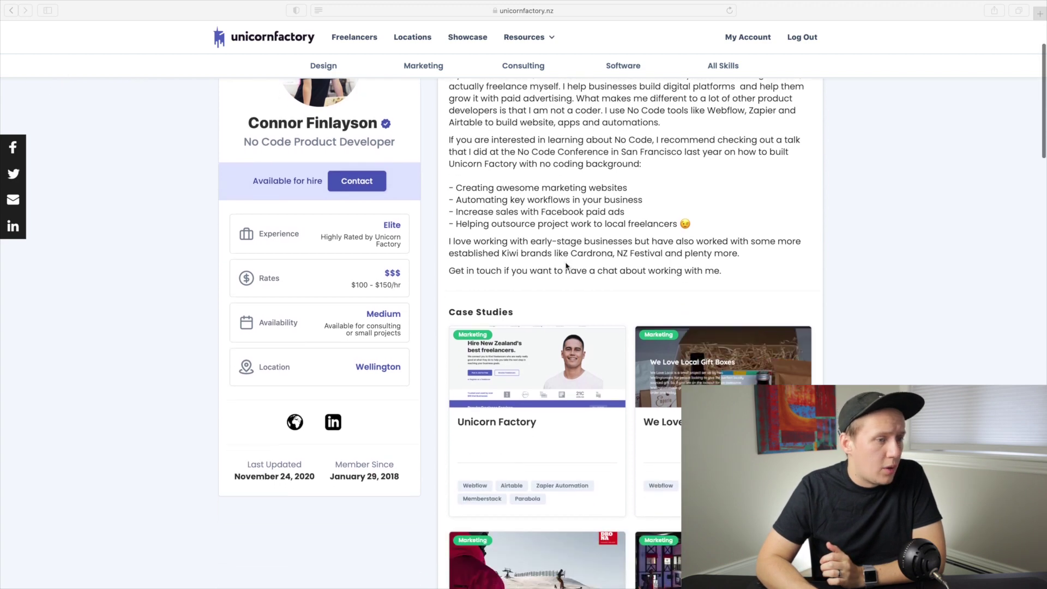
{"action": "scroll", "coordinate": [565, 265], "scroll_direction": "down", "scroll_amount": 10}
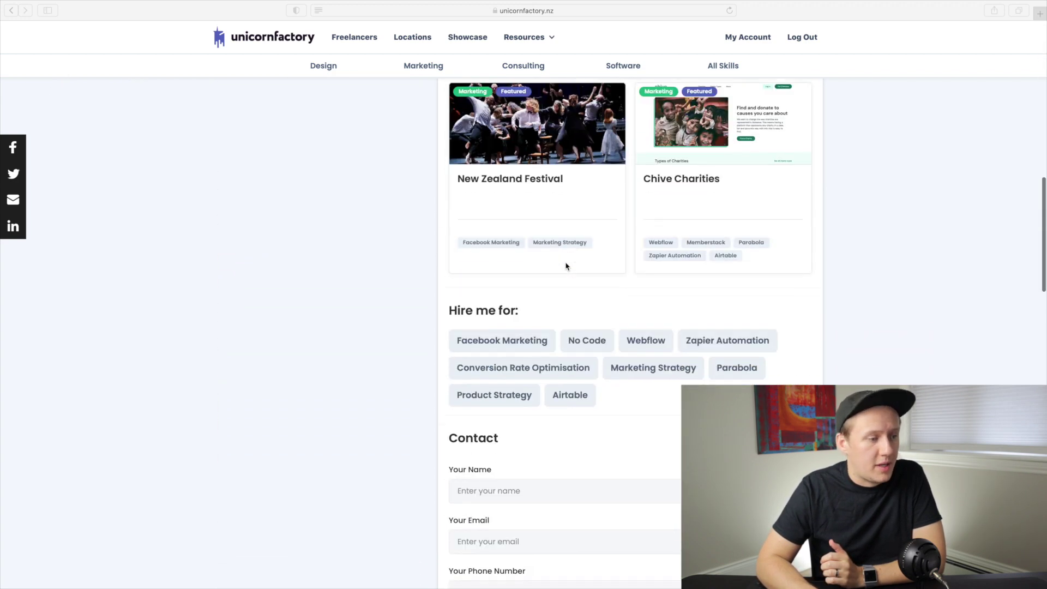
{"action": "scroll", "coordinate": [566, 265], "scroll_direction": "up", "scroll_amount": 15}
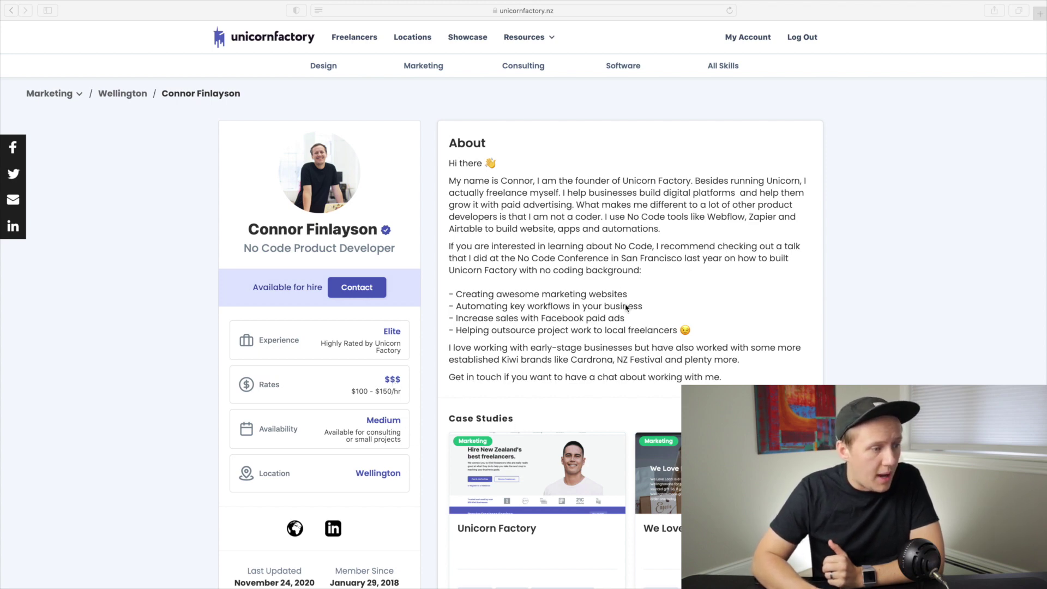
{"action": "scroll", "coordinate": [625, 308], "scroll_direction": "down", "scroll_amount": 5}
{"action": "scroll", "coordinate": [649, 357], "scroll_direction": "down", "scroll_amount": 9}
{"action": "scroll", "coordinate": [650, 357], "scroll_direction": "down", "scroll_amount": 3}
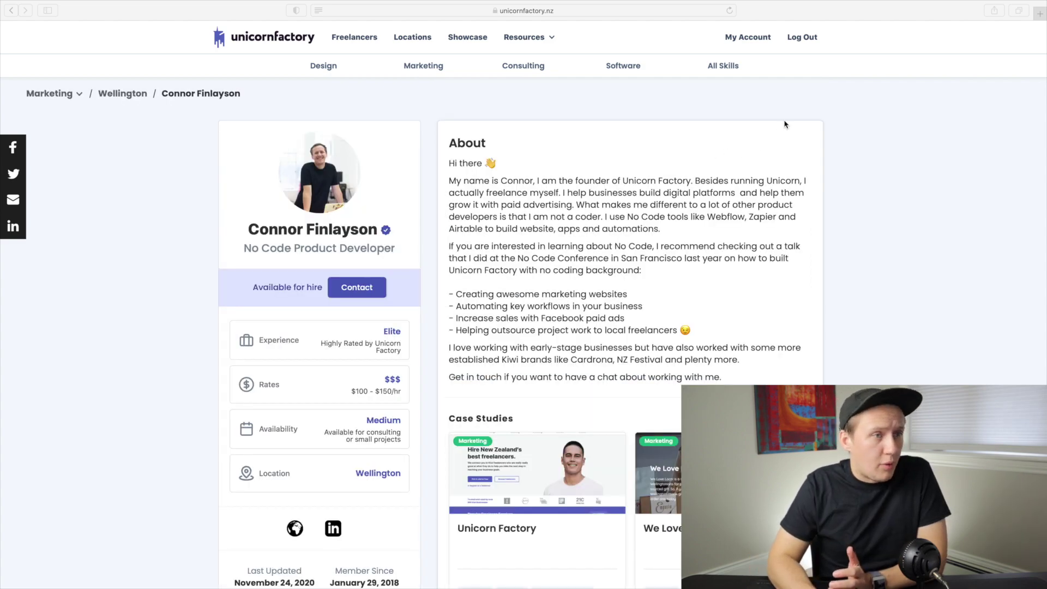
Open the profile update form from the account's profile settings and look through its fields.
{"action": "left_click", "coordinate": [750, 43]}
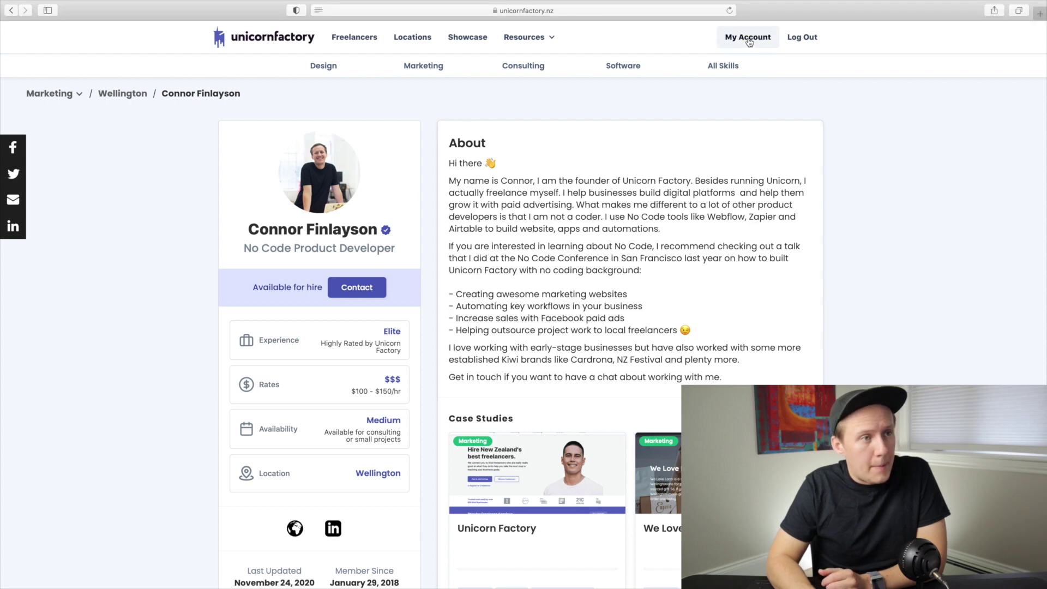
{"action": "left_click", "coordinate": [750, 38]}
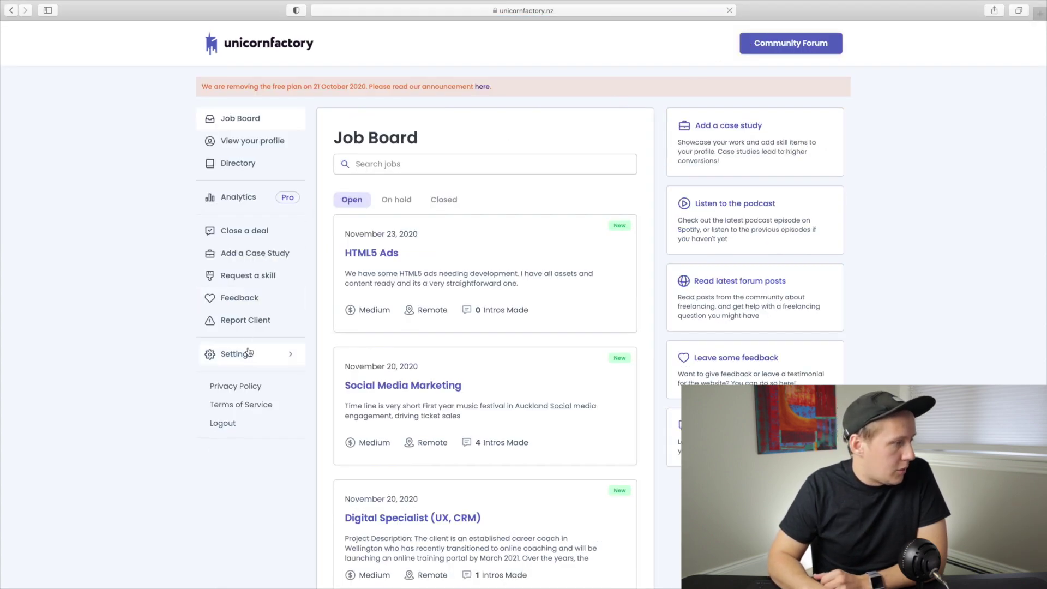
{"action": "left_click", "coordinate": [248, 352]}
{"action": "left_click", "coordinate": [254, 384]}
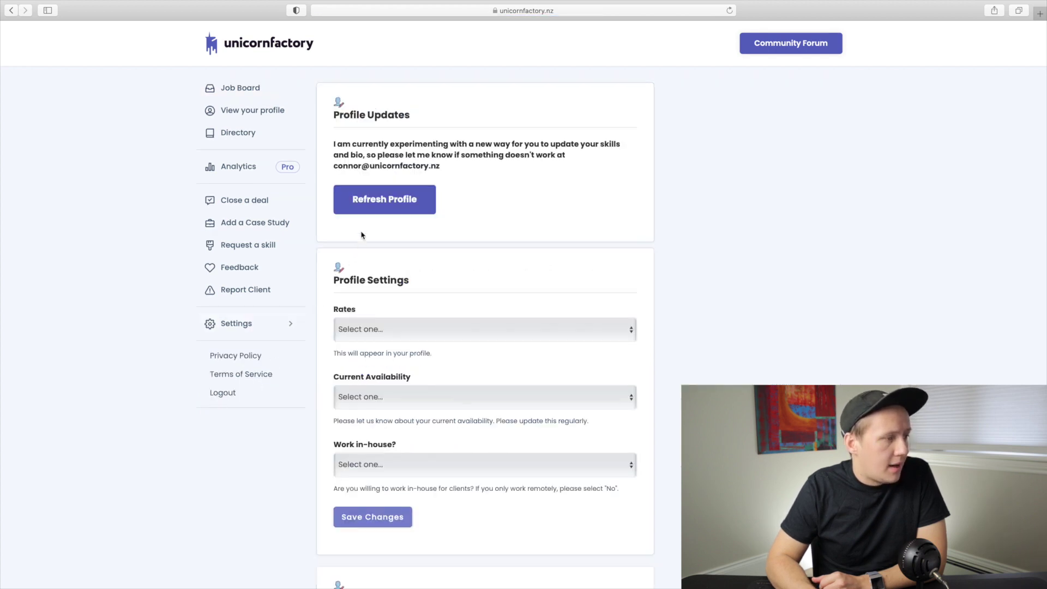
{"action": "left_click", "coordinate": [374, 209]}
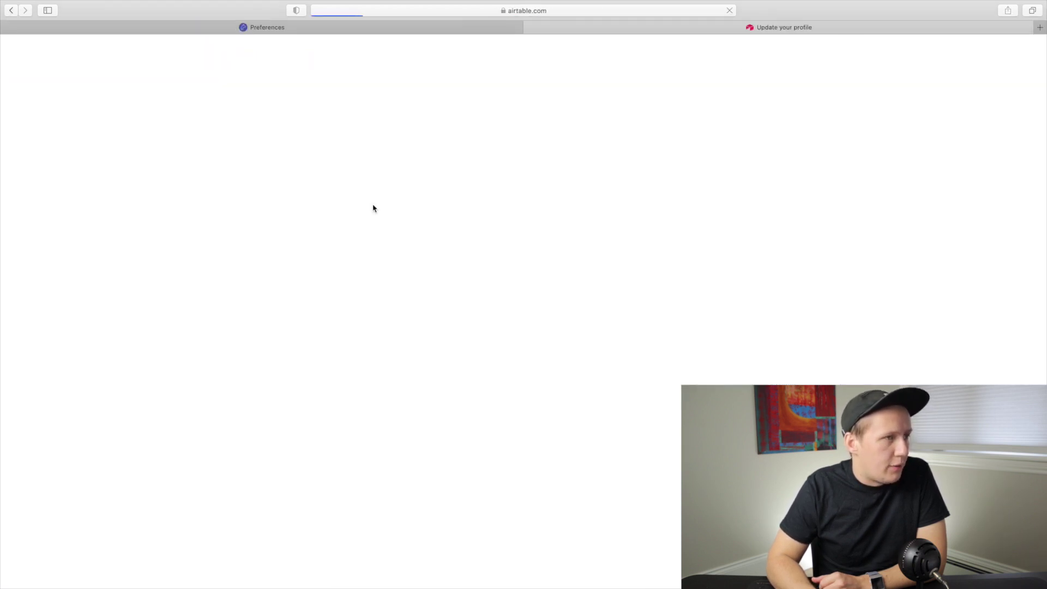
{"action": "scroll", "coordinate": [449, 364], "scroll_direction": "down", "scroll_amount": 5}
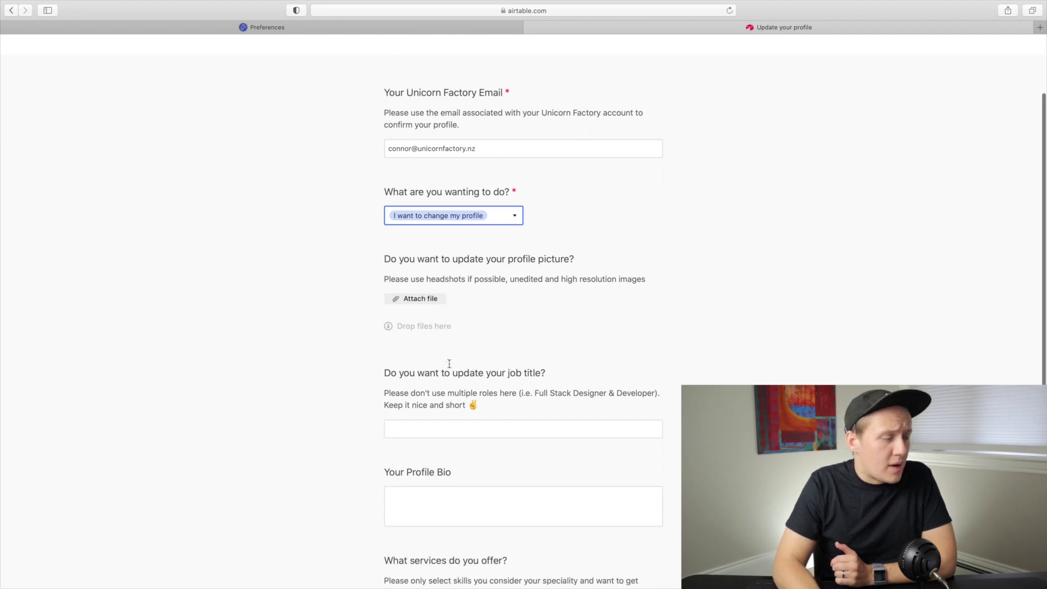
{"action": "scroll", "coordinate": [450, 367], "scroll_direction": "down", "scroll_amount": 1}
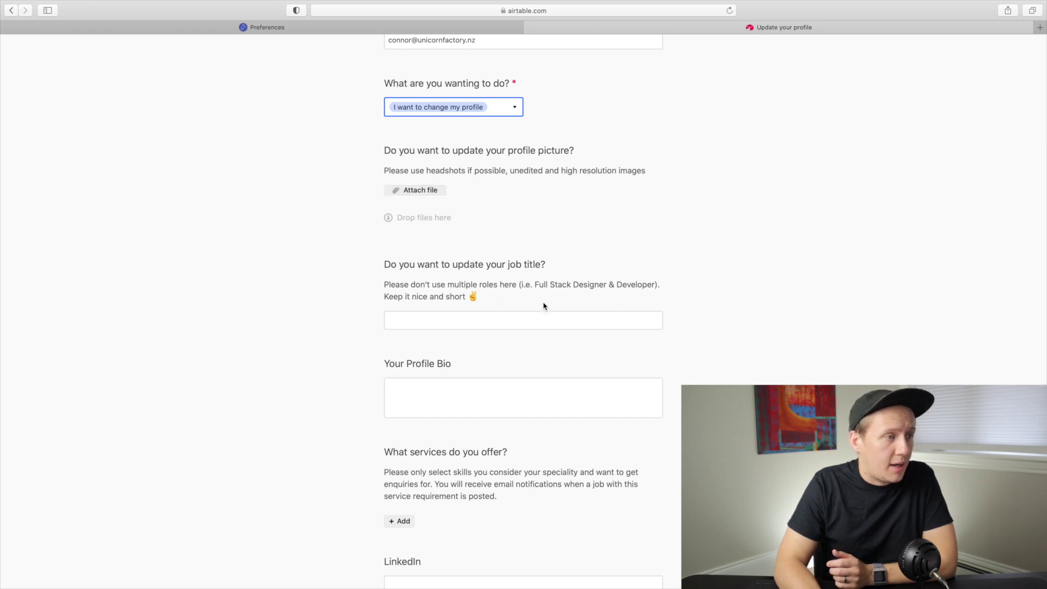
{"action": "scroll", "coordinate": [542, 303], "scroll_direction": "down", "scroll_amount": 5}
{"action": "scroll", "coordinate": [542, 304], "scroll_direction": "down", "scroll_amount": 3}
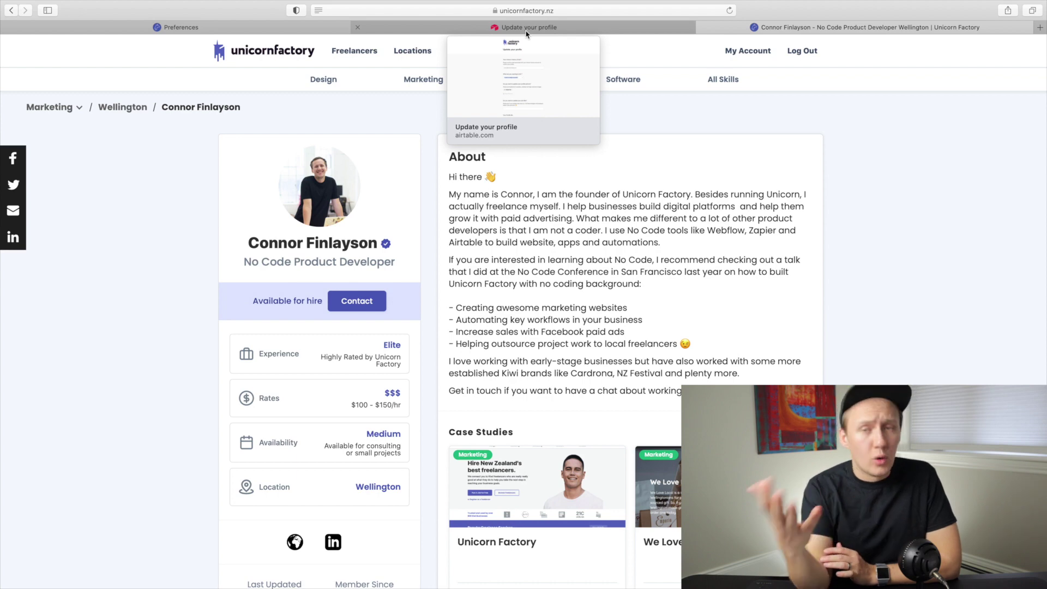
Return to the profile update form and submit the completed entry for review.
{"action": "left_click", "coordinate": [527, 28]}
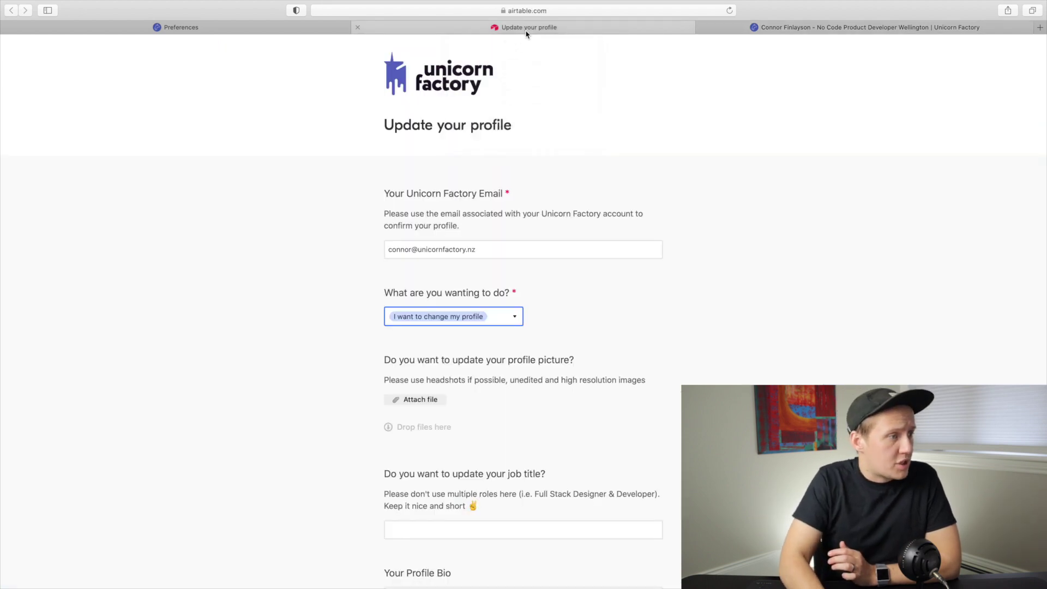
{"action": "scroll", "coordinate": [484, 365], "scroll_direction": "down", "scroll_amount": 2}
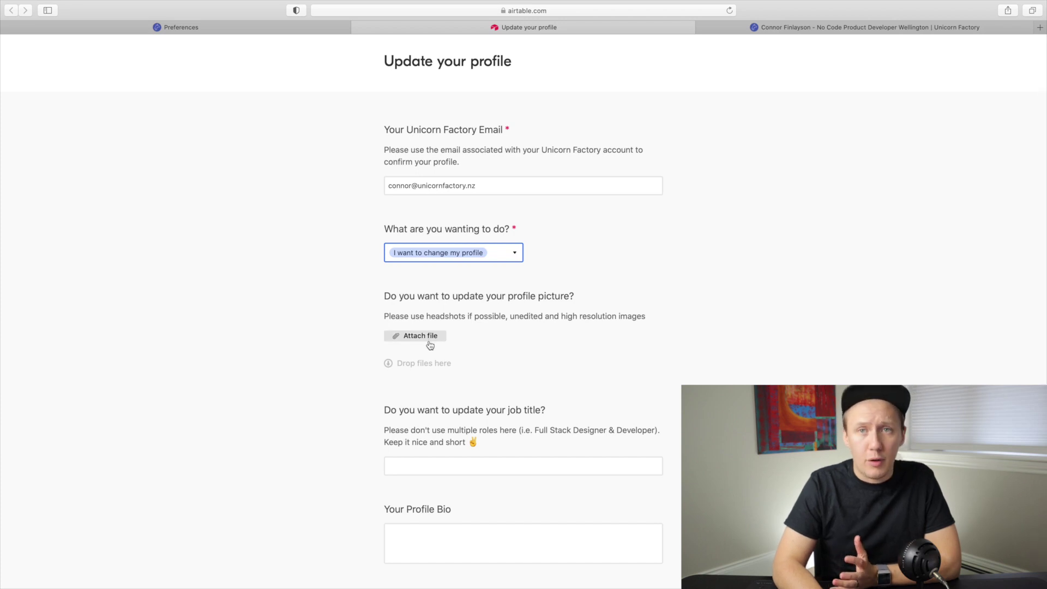
{"action": "scroll", "coordinate": [430, 344], "scroll_direction": "down", "scroll_amount": 1}
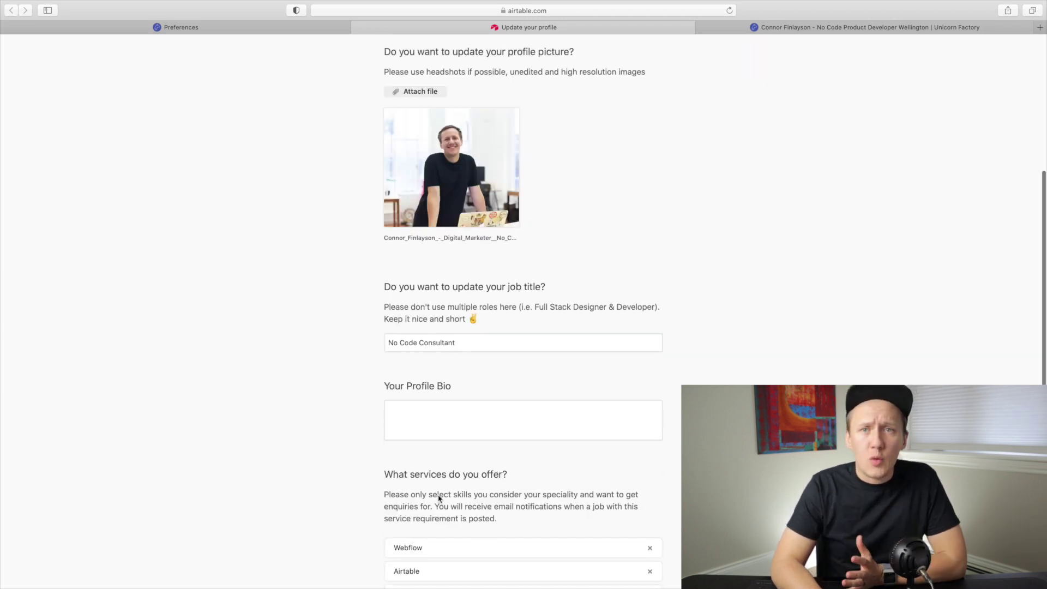
{"action": "scroll", "coordinate": [439, 498], "scroll_direction": "down", "scroll_amount": 7}
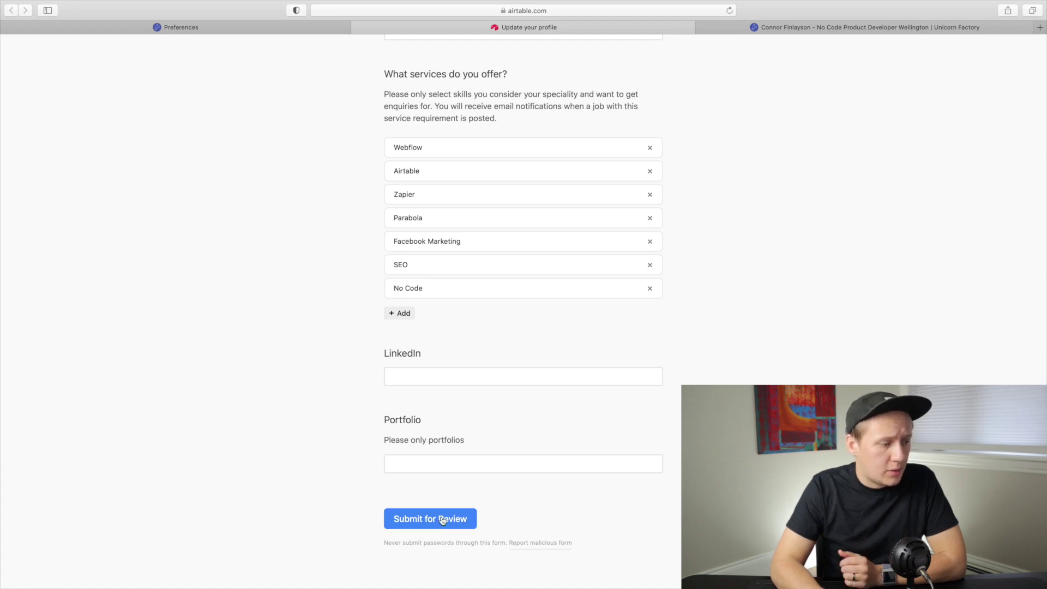
{"action": "left_click", "coordinate": [443, 520]}
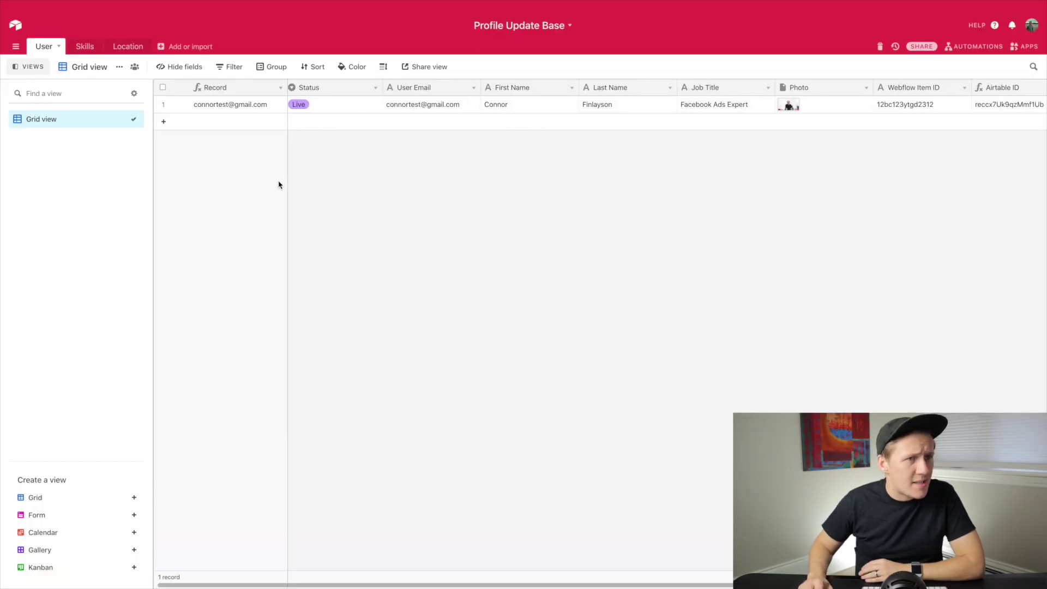
Examine the User table's fields in Profile Update Base, from Status and User Email through to Skills and Location.
{"action": "scroll", "coordinate": [279, 185], "scroll_direction": "right", "scroll_amount": 2}
{"action": "scroll", "coordinate": [278, 185], "scroll_direction": "right", "scroll_amount": 10}
{"action": "scroll", "coordinate": [278, 184], "scroll_direction": "left", "scroll_amount": 10}
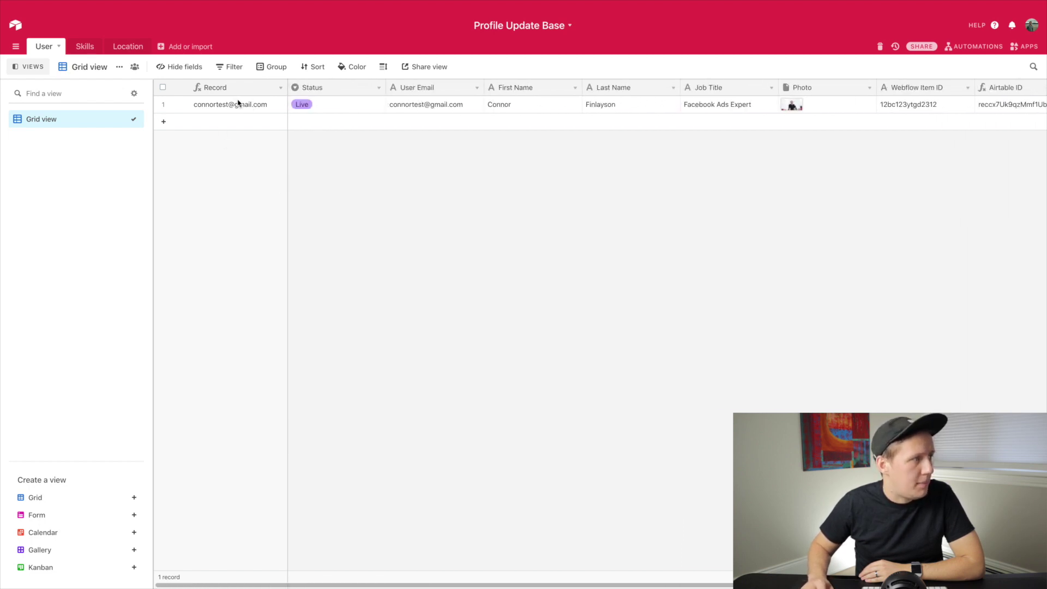
{"action": "scroll", "coordinate": [240, 103], "scroll_direction": "right", "scroll_amount": 3}
{"action": "scroll", "coordinate": [240, 105], "scroll_direction": "left", "scroll_amount": 3}
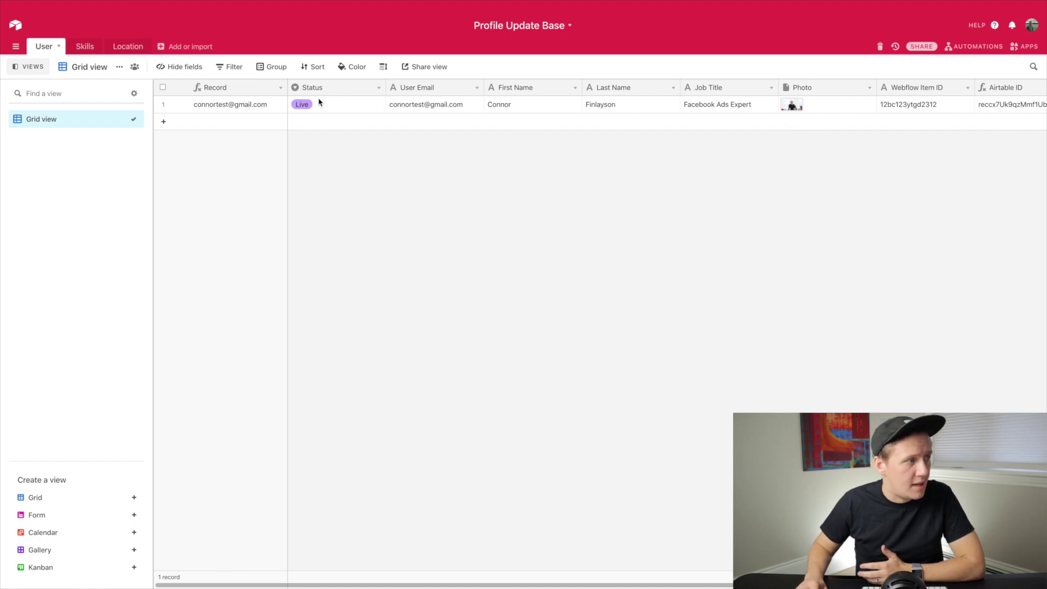
{"action": "scroll", "coordinate": [692, 98], "scroll_direction": "right", "scroll_amount": 5}
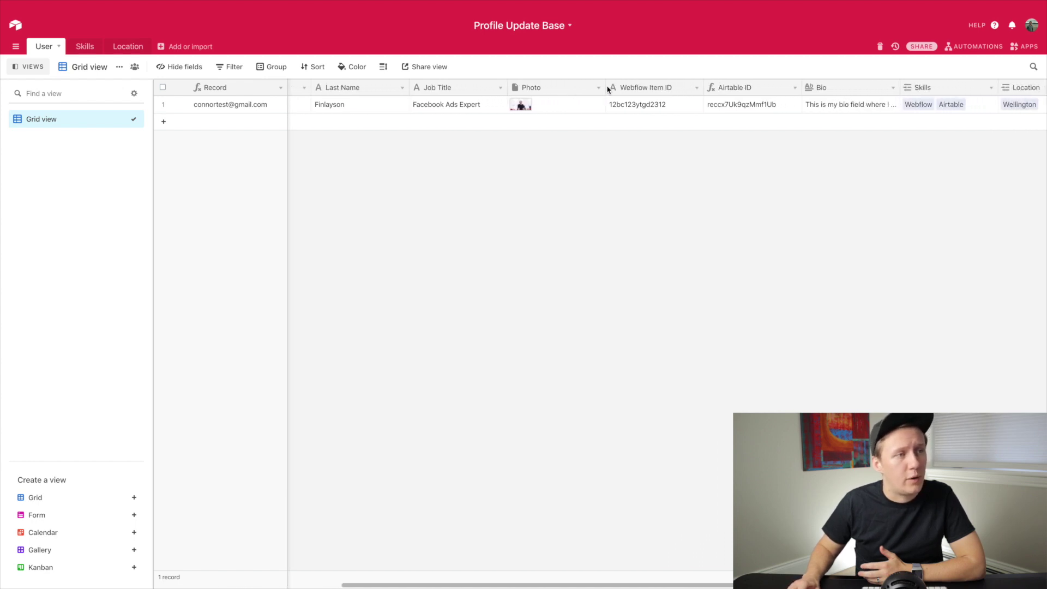
{"action": "scroll", "coordinate": [655, 96], "scroll_direction": "right", "scroll_amount": 2}
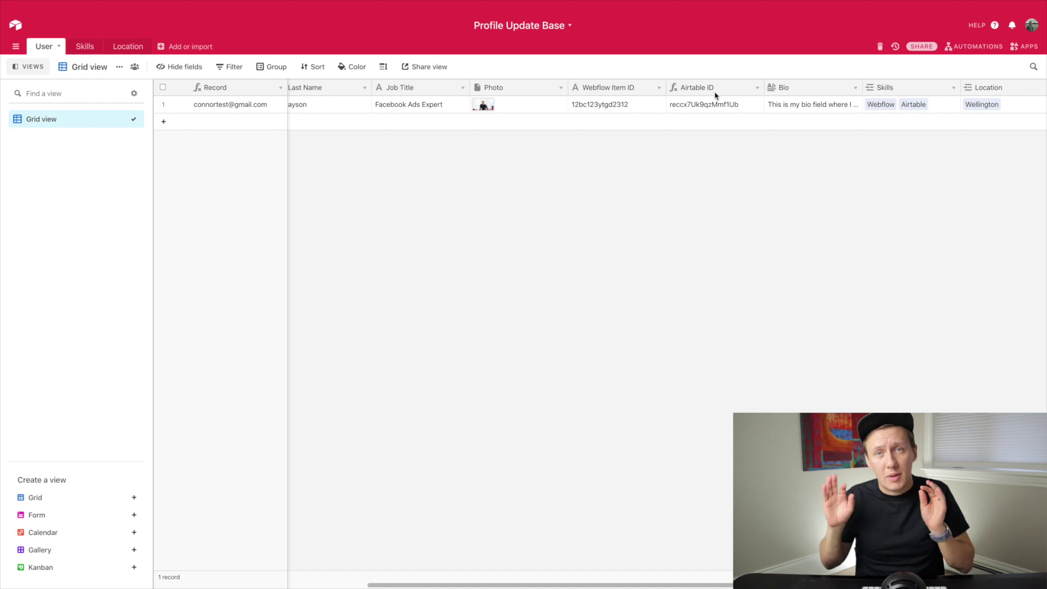
{"action": "scroll", "coordinate": [716, 96], "scroll_direction": "right", "scroll_amount": 4}
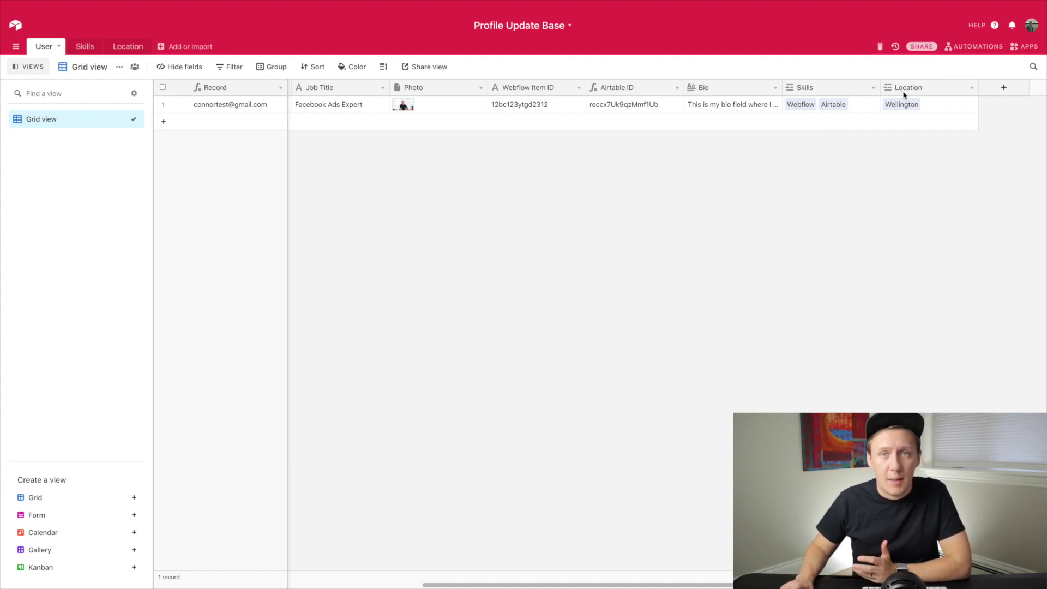
{"action": "scroll", "coordinate": [903, 95], "scroll_direction": "left", "scroll_amount": 15}
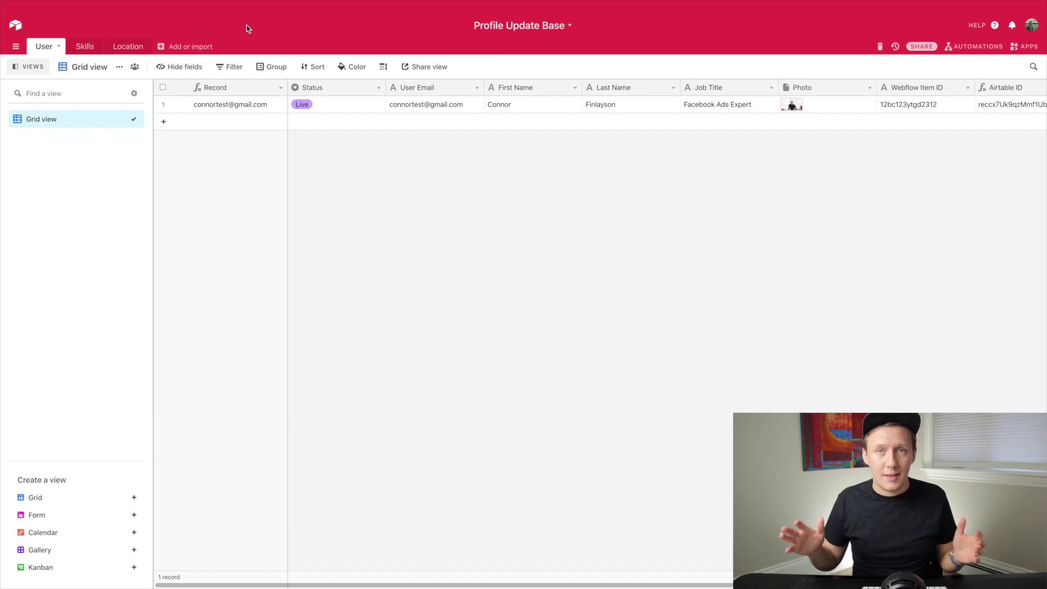
Create an empty table named "User Updates" in Profile Update Base.
{"action": "left_click", "coordinate": [159, 47]}
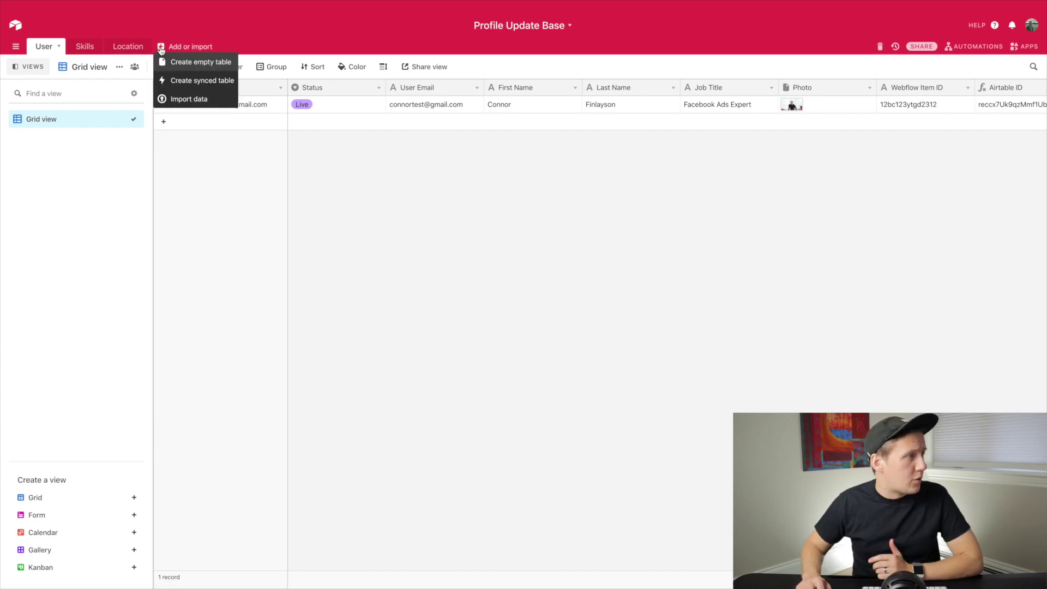
{"action": "left_click", "coordinate": [192, 63]}
{"action": "type", "text": "U"}
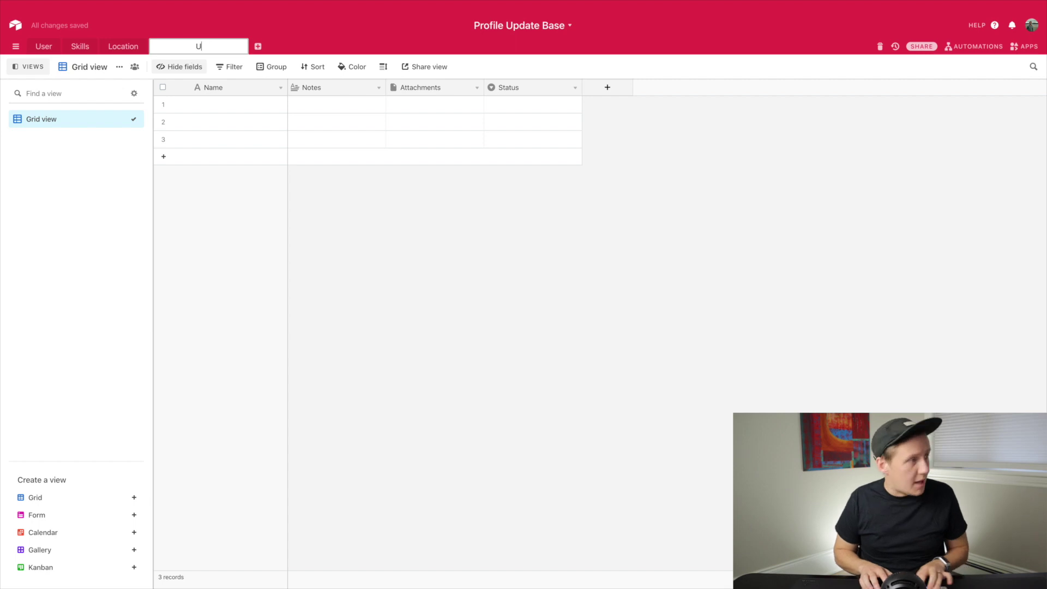
{"action": "type", "text": "ser Updates"}
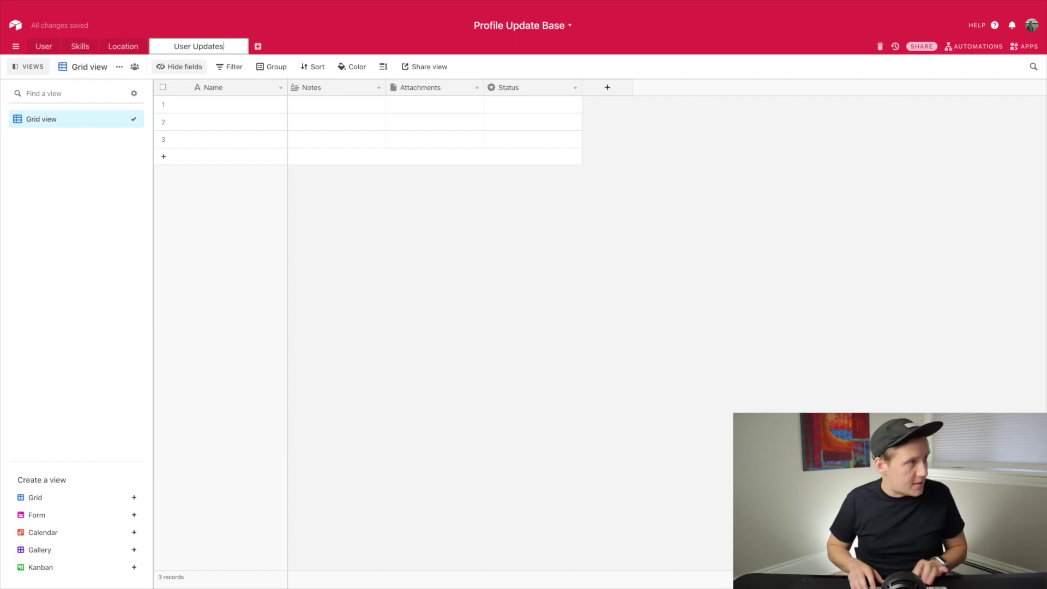
{"action": "key", "text": "Return"}
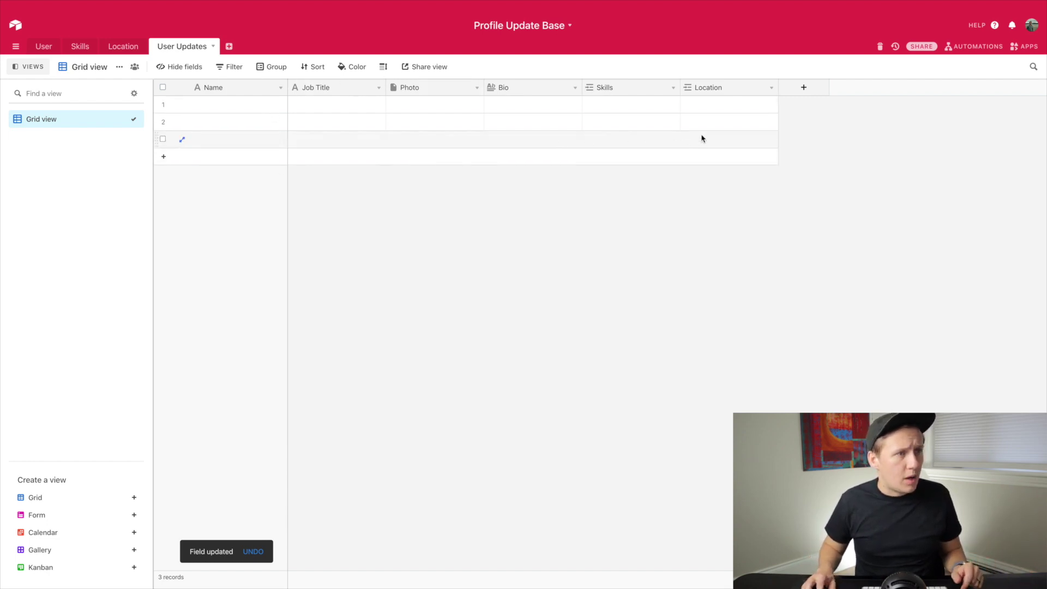
Check the User table's fields, and add a field to User Updates that links to records in the User table.
{"action": "left_click", "coordinate": [36, 48]}
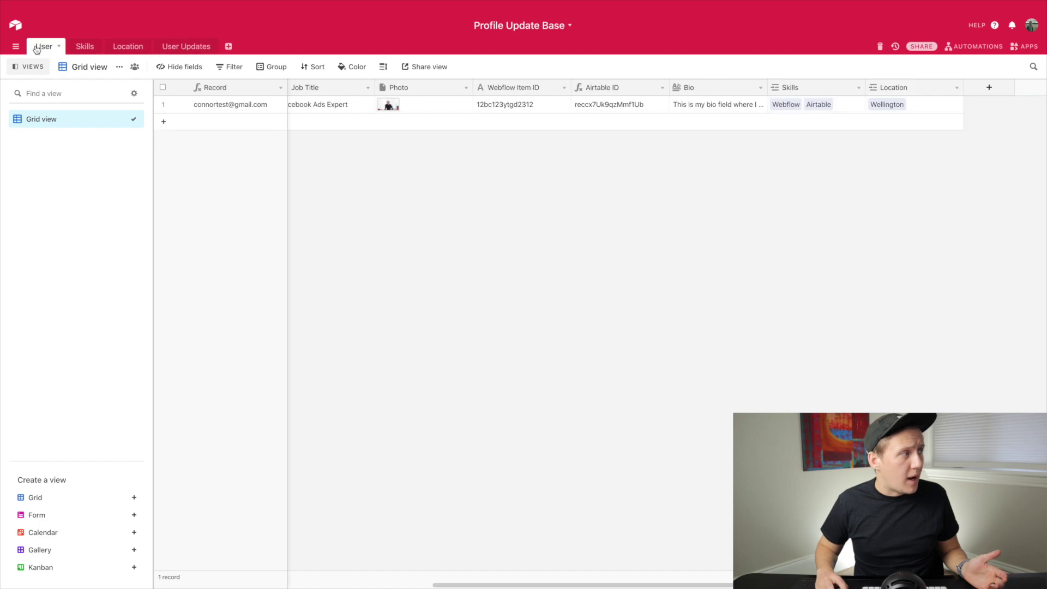
{"action": "scroll", "coordinate": [733, 96], "scroll_direction": "left", "scroll_amount": 1}
{"action": "scroll", "coordinate": [741, 95], "scroll_direction": "left", "scroll_amount": 5}
{"action": "left_click", "coordinate": [186, 47]}
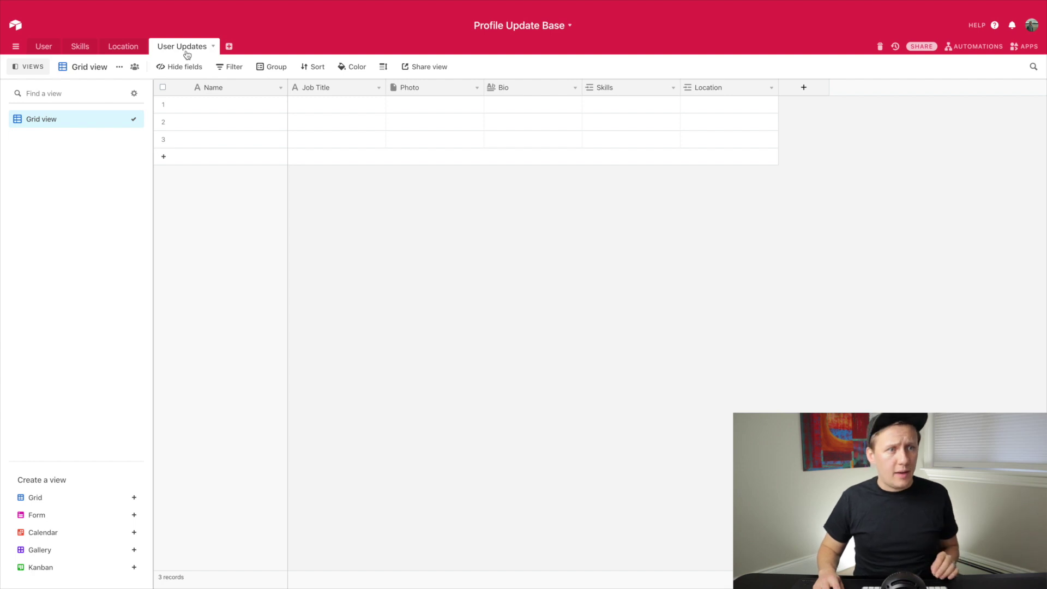
{"action": "left_click", "coordinate": [804, 87]}
{"action": "left_click", "coordinate": [829, 136]}
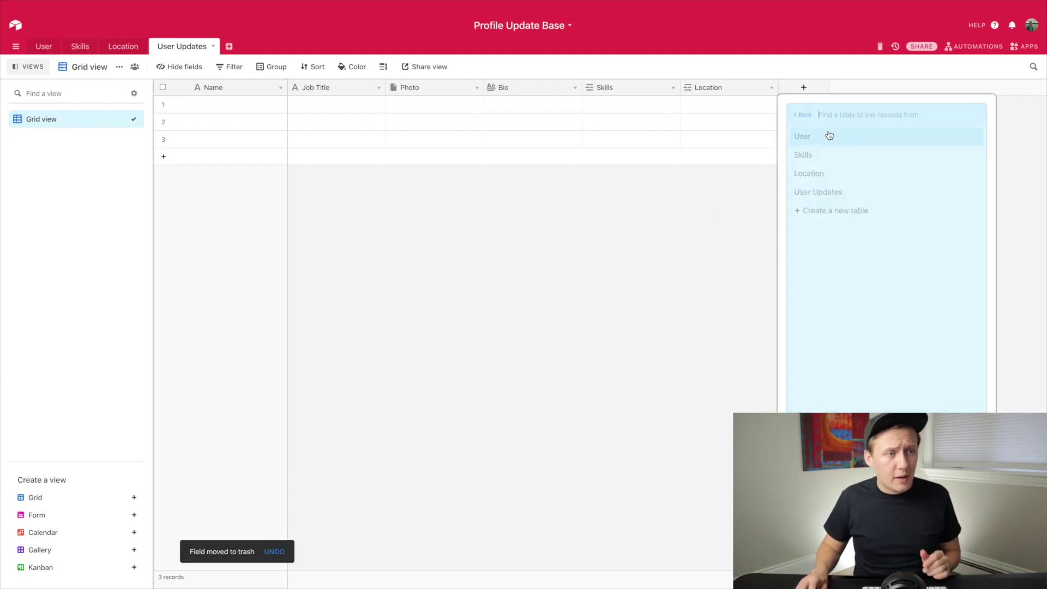
{"action": "left_click", "coordinate": [828, 137]}
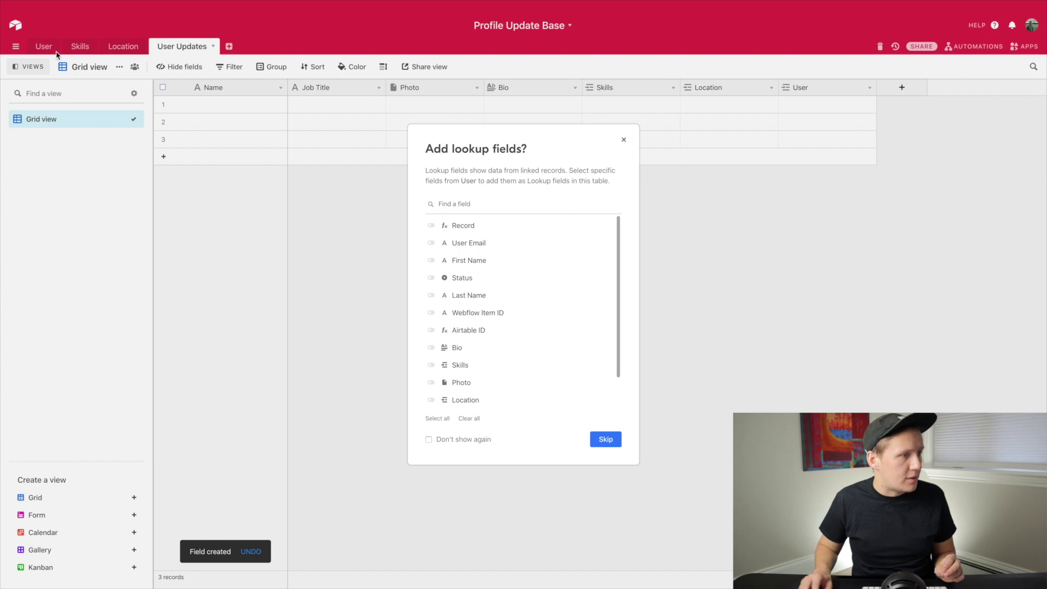
Add Webflow Item ID and Airtable ID from the User table as lookup fields in User Updates.
{"action": "scroll", "coordinate": [492, 332], "scroll_direction": "down", "scroll_amount": 1}
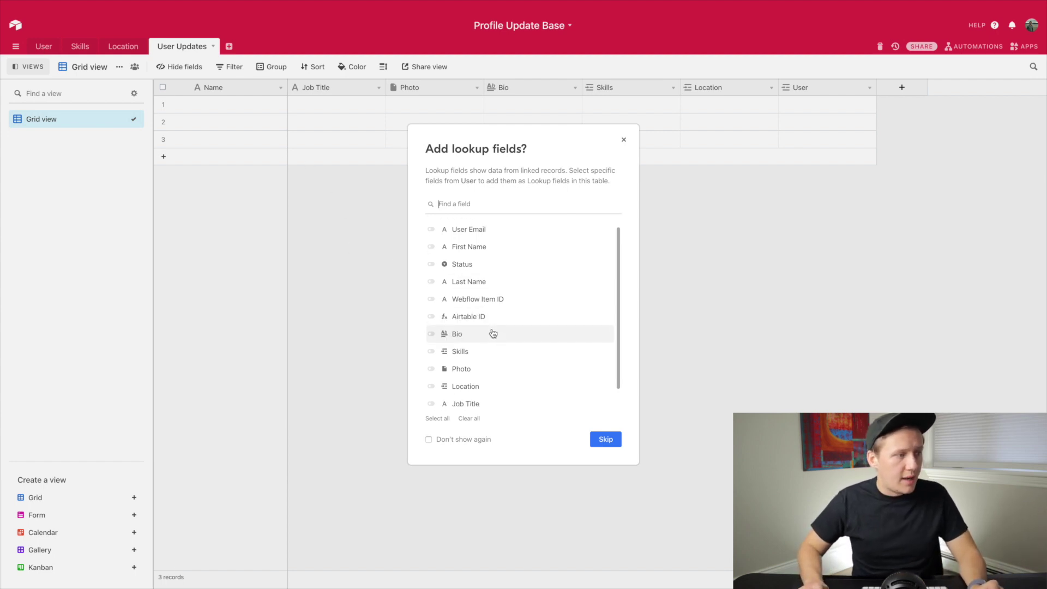
{"action": "left_click", "coordinate": [431, 299]}
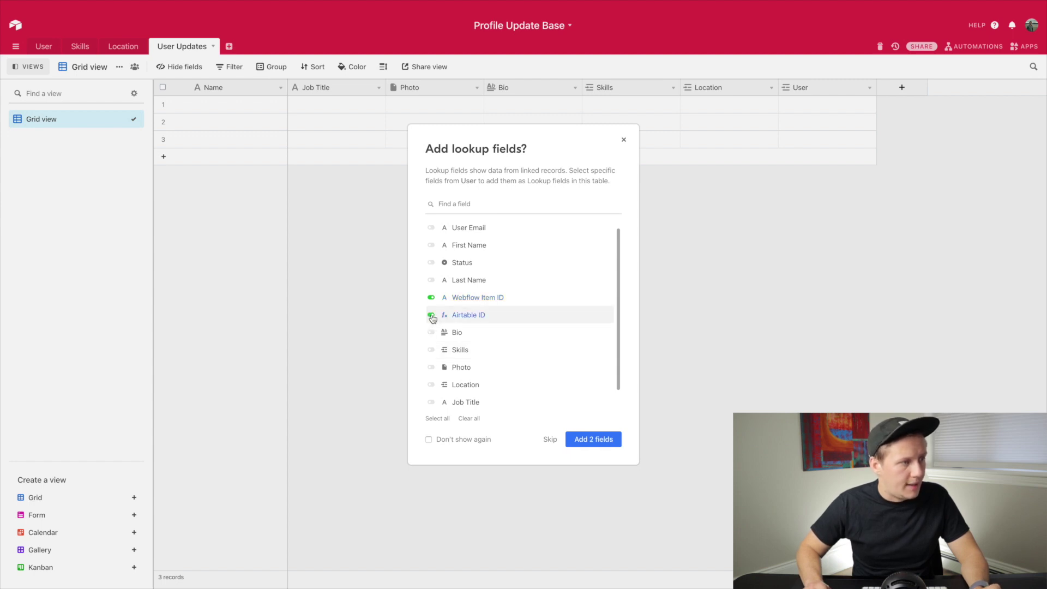
{"action": "left_click", "coordinate": [605, 440]}
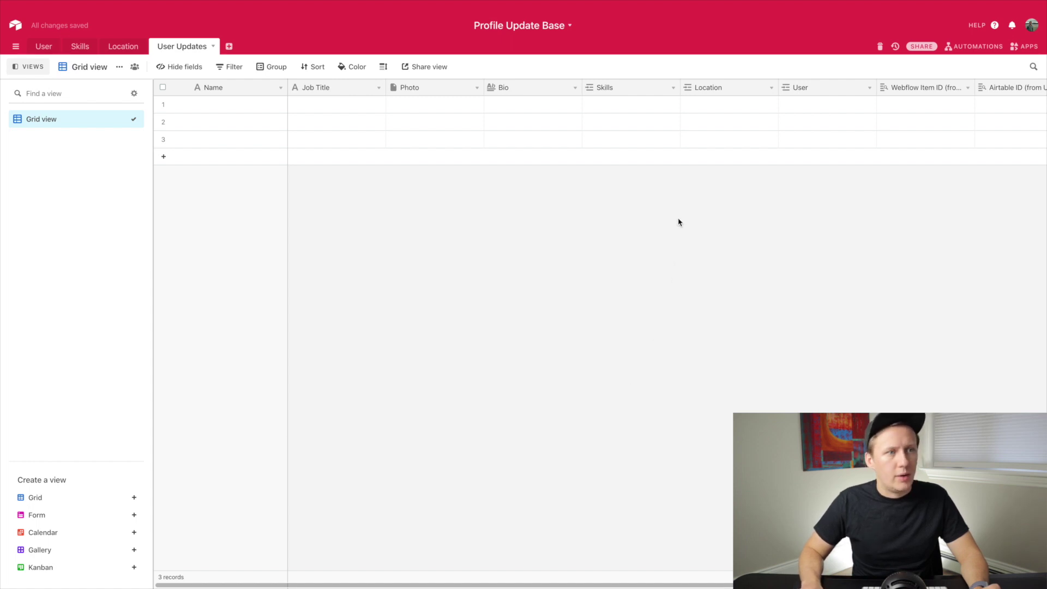
Add a single select field named "Status" after the lookup fields in the User Updates table.
{"action": "scroll", "coordinate": [494, 147], "scroll_direction": "right", "scroll_amount": 2}
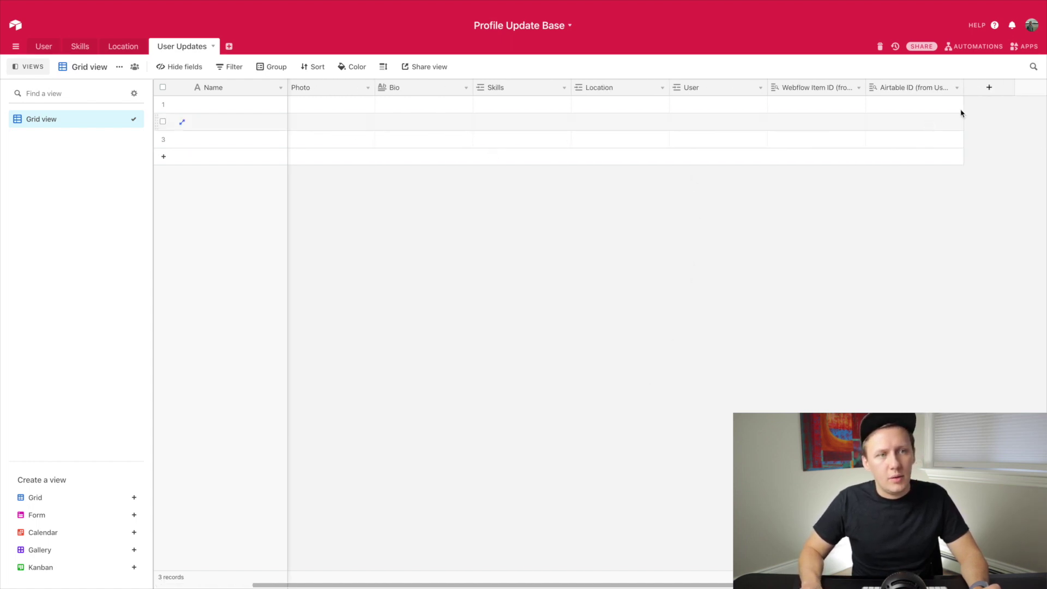
{"action": "left_click", "coordinate": [987, 88]}
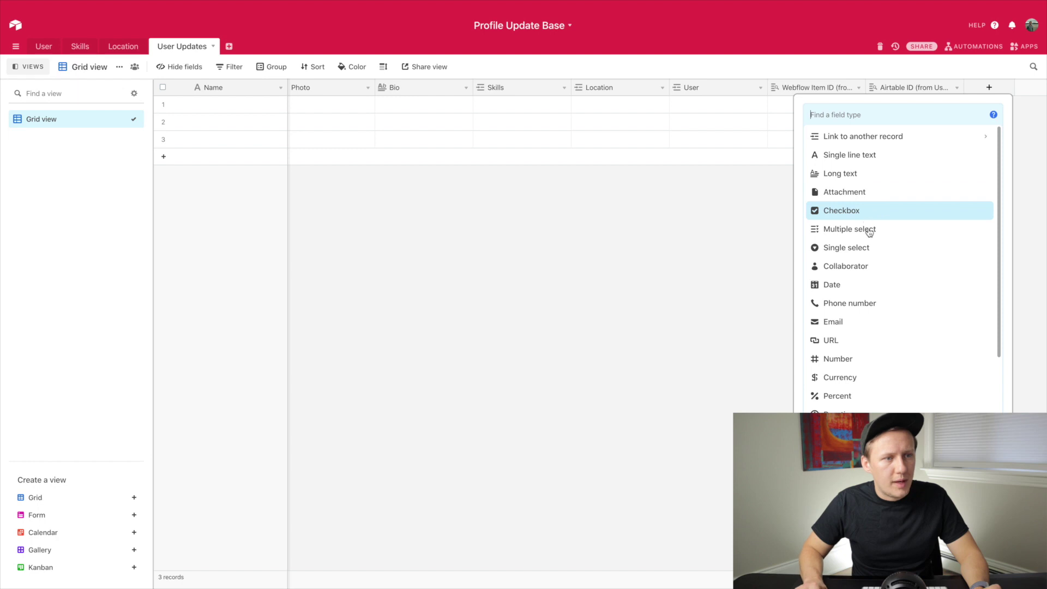
{"action": "left_click", "coordinate": [846, 247]}
{"action": "type", "text": "Status"}
{"action": "key", "text": "Return"}
Give the Status field the options Review, Approved and Done.
{"action": "left_click", "coordinate": [750, 230]}
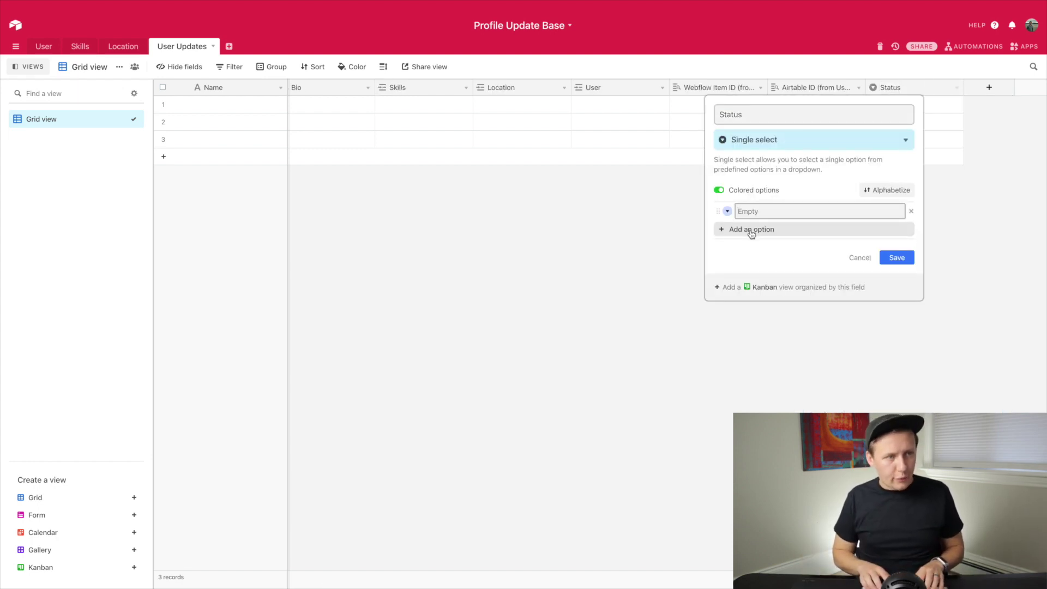
{"action": "type", "text": "Review"}
{"action": "key", "text": "Return"}
{"action": "type", "text": "Approved"}
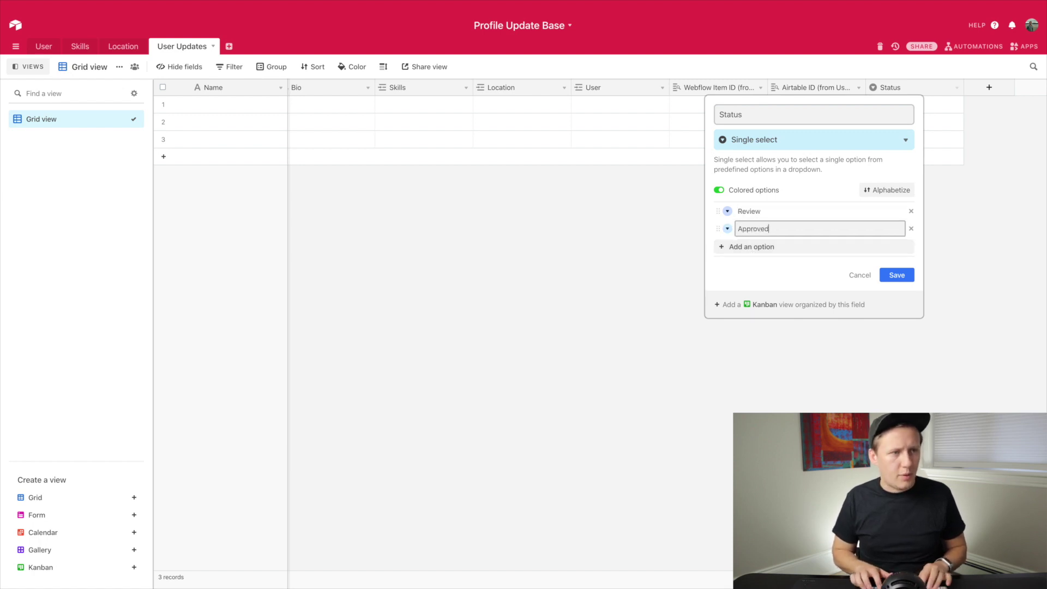
{"action": "key", "text": "Return"}
{"action": "type", "text": "U"}
{"action": "key", "text": "BackSpace"}
{"action": "type", "text": "D"}
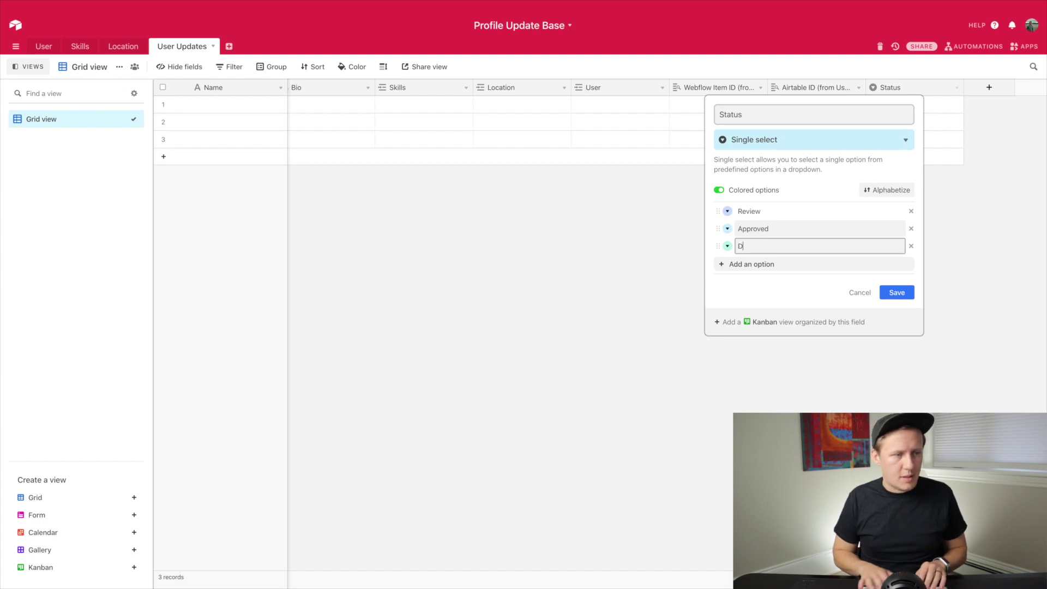
{"action": "type", "text": "one"}
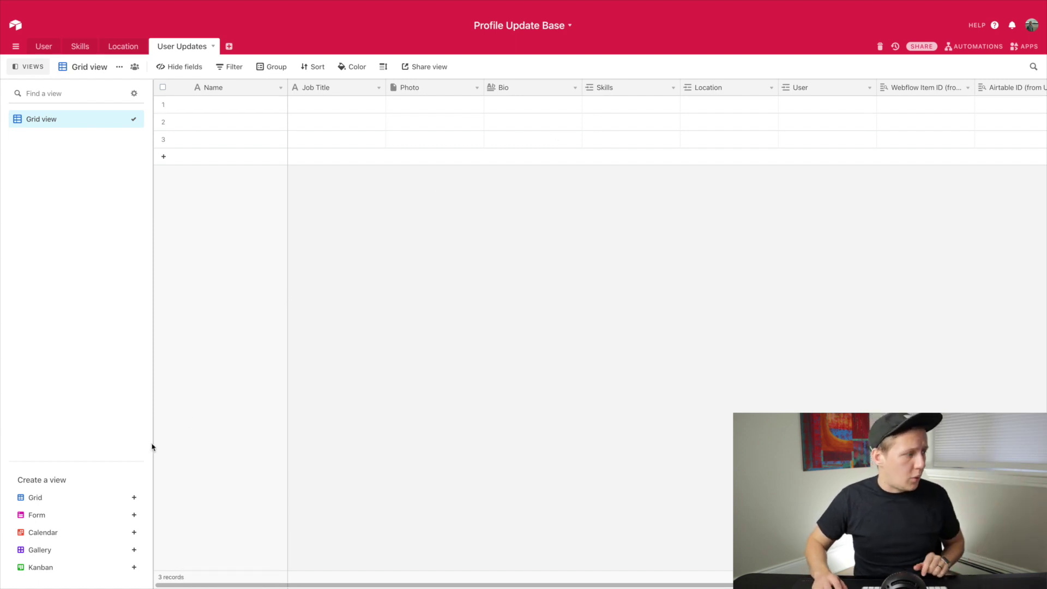
Create a form view of the User Updates table named "Update Form".
{"action": "left_click", "coordinate": [34, 520]}
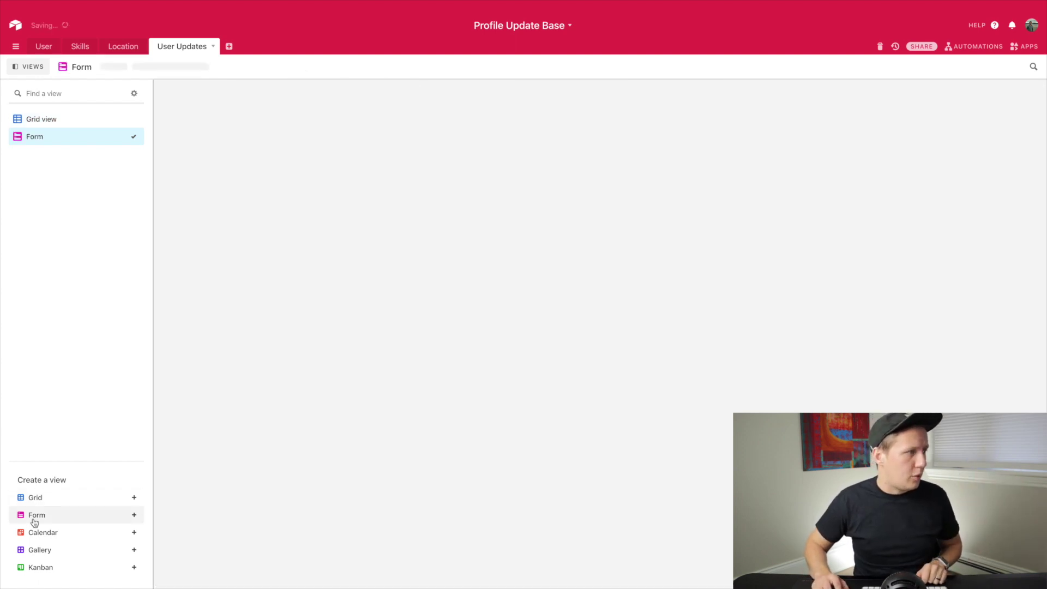
{"action": "type", "text": "Update Form"}
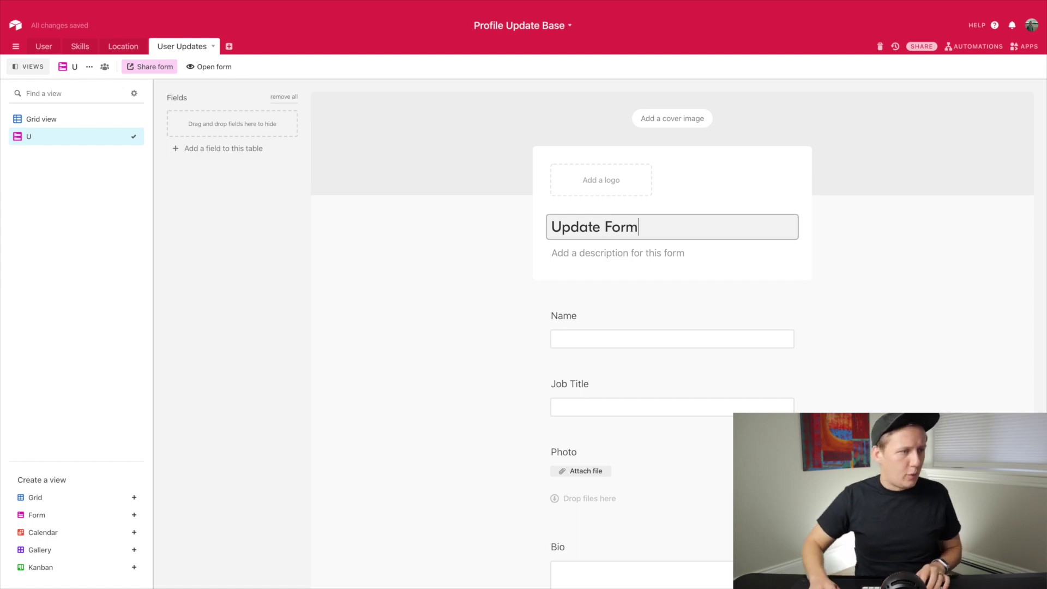
{"action": "left_click", "coordinate": [467, 306]}
Look through the form's fields, and try choosing a user in the published form's User field.
{"action": "scroll", "coordinate": [467, 306], "scroll_direction": "down", "scroll_amount": 10}
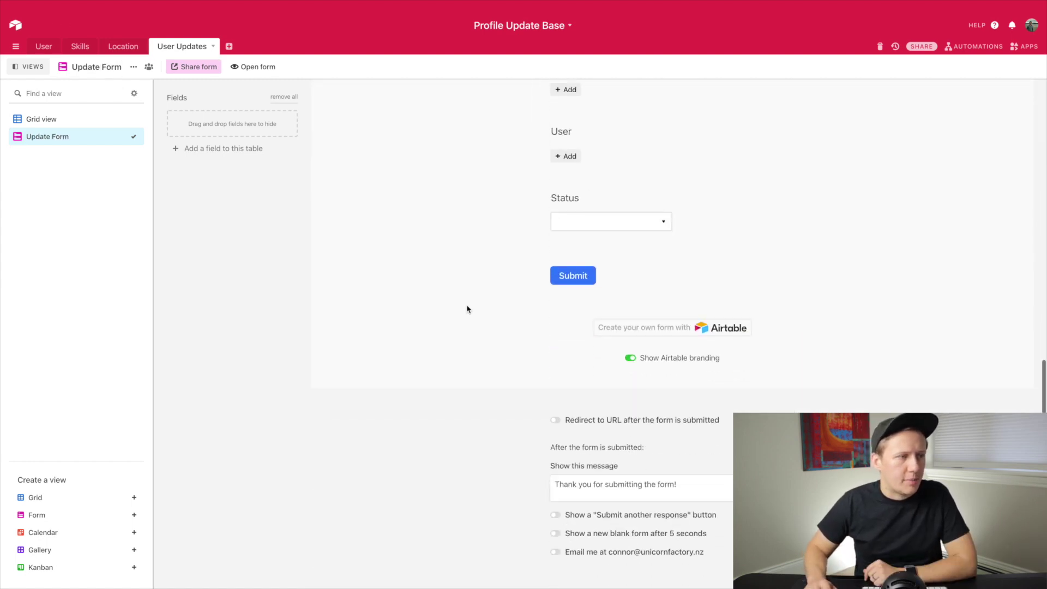
{"action": "scroll", "coordinate": [467, 309], "scroll_direction": "up", "scroll_amount": 4}
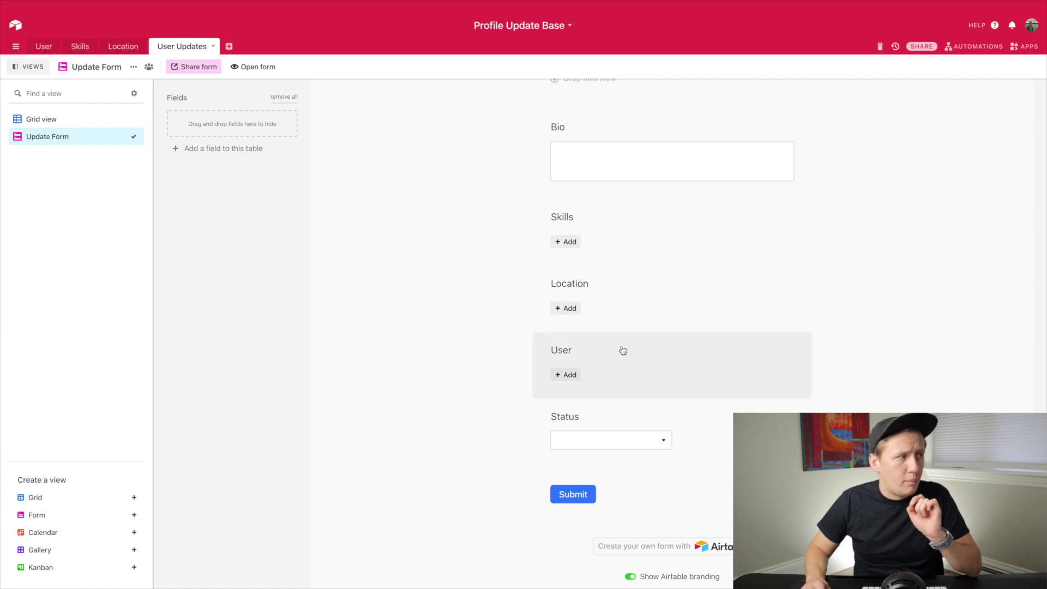
{"action": "mouse_move", "coordinate": [623, 350]}
{"action": "left_mouse_down"}
{"action": "mouse_move", "coordinate": [398, 266]}
{"action": "mouse_move", "coordinate": [306, 140]}
{"action": "mouse_move", "coordinate": [589, 317]}
{"action": "mouse_move", "coordinate": [621, 323]}
{"action": "mouse_move", "coordinate": [621, 344]}
{"action": "left_mouse_up"}
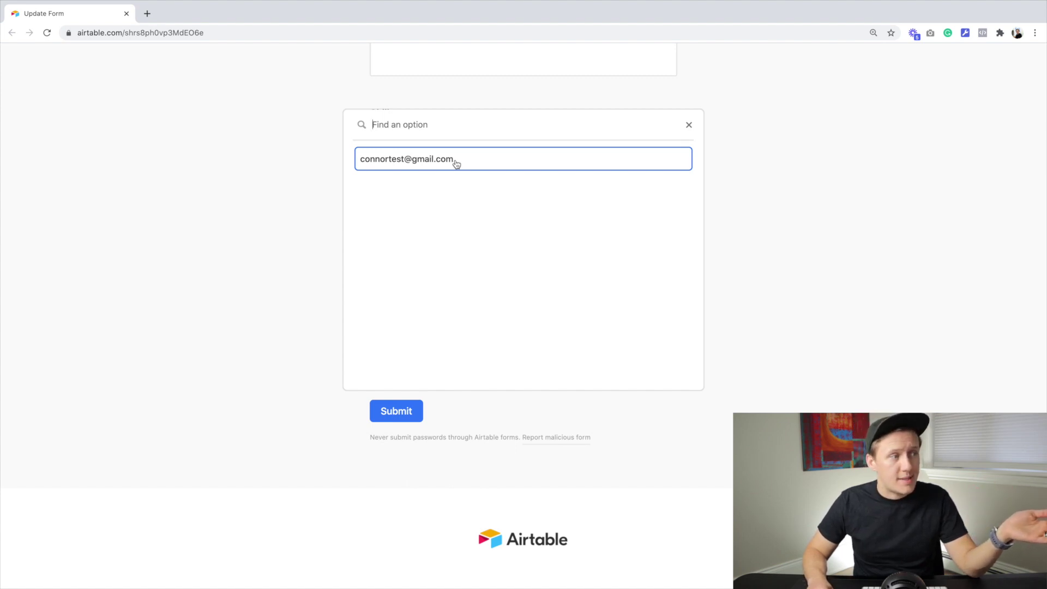
{"action": "left_click", "coordinate": [456, 164]}
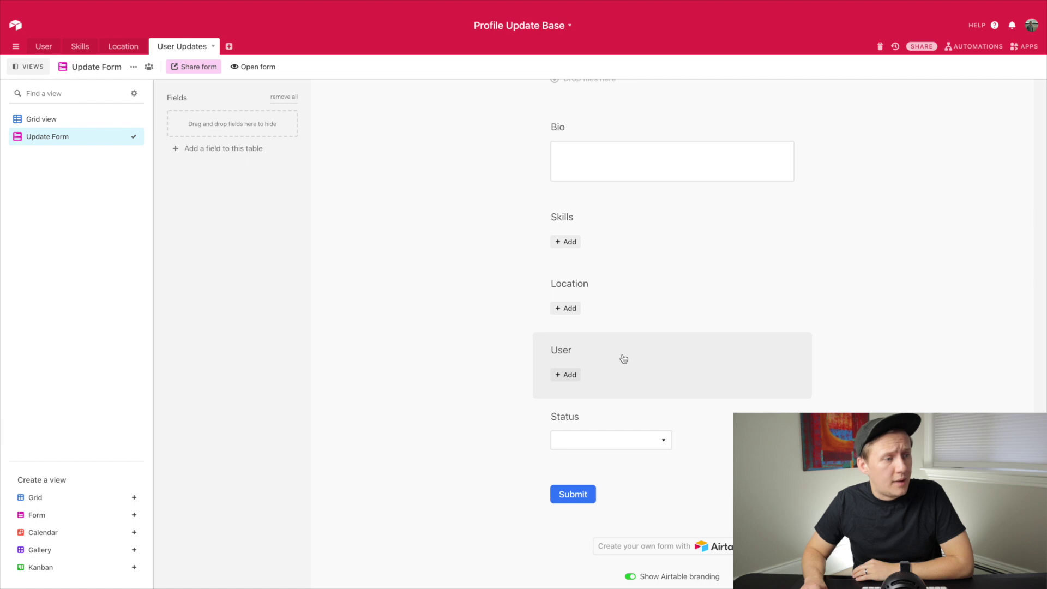
Hide the User field from the form and add an Email field above the Name field.
{"action": "left_click_drag", "start_coordinate": [623, 358], "coordinate": [228, 144]}
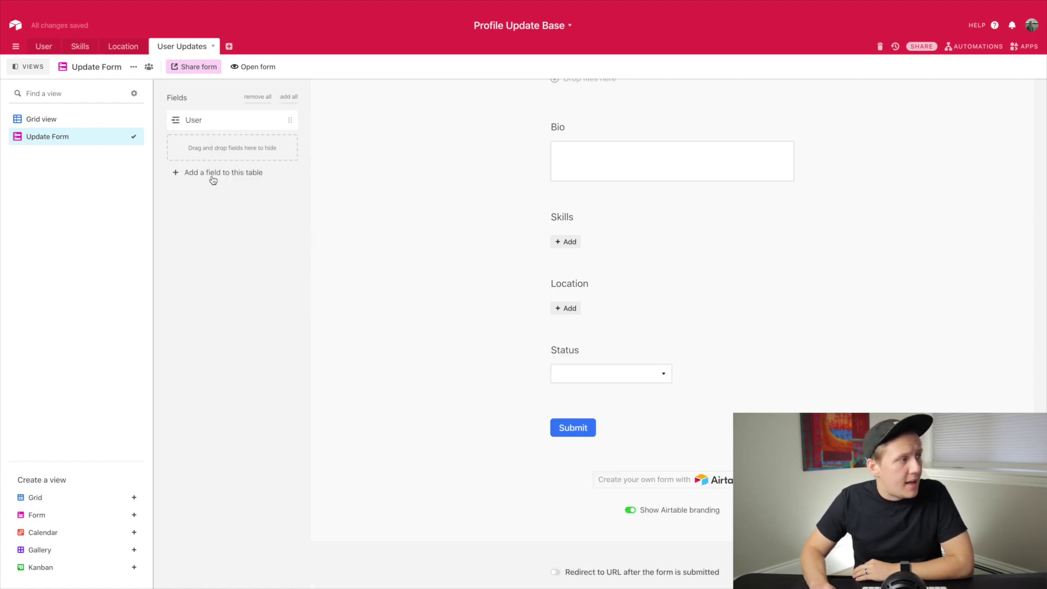
{"action": "left_click", "coordinate": [213, 178]}
{"action": "type", "text": "Email"}
{"action": "key", "text": "Return"}
{"action": "left_click_drag", "start_coordinate": [613, 296], "coordinate": [605, 336]}
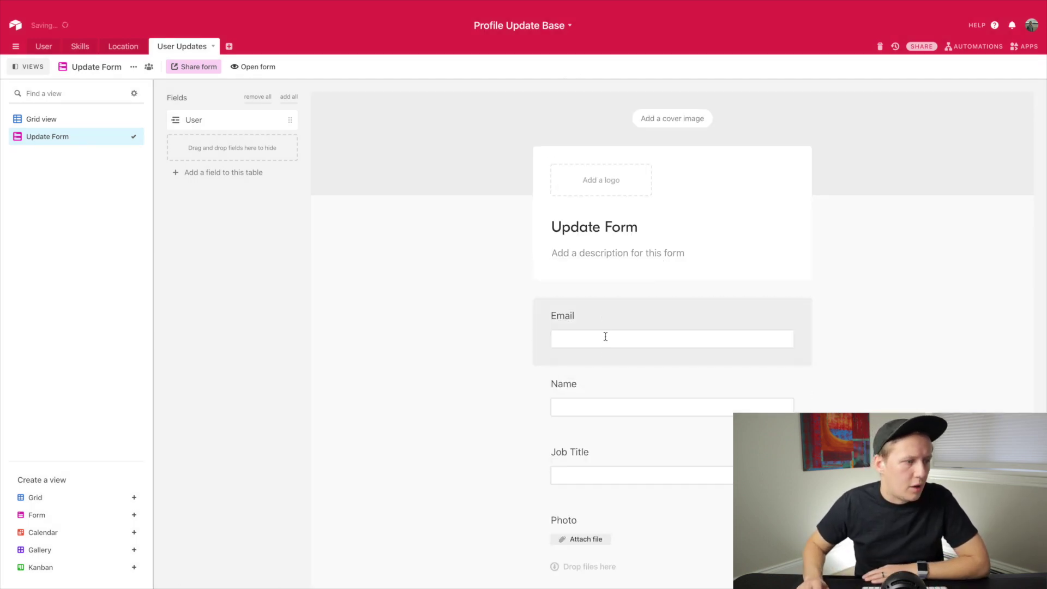
Hide the Name and Status fields from Update Form, and check the remaining fields.
{"action": "left_click_drag", "start_coordinate": [563, 383], "coordinate": [222, 149]}
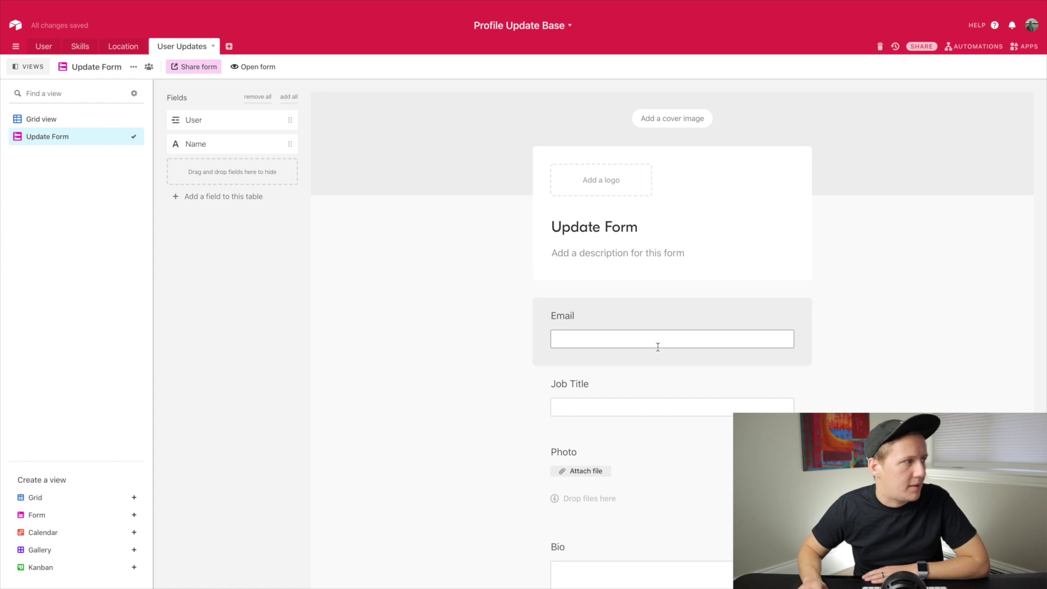
{"action": "scroll", "coordinate": [657, 346], "scroll_direction": "down", "scroll_amount": 2}
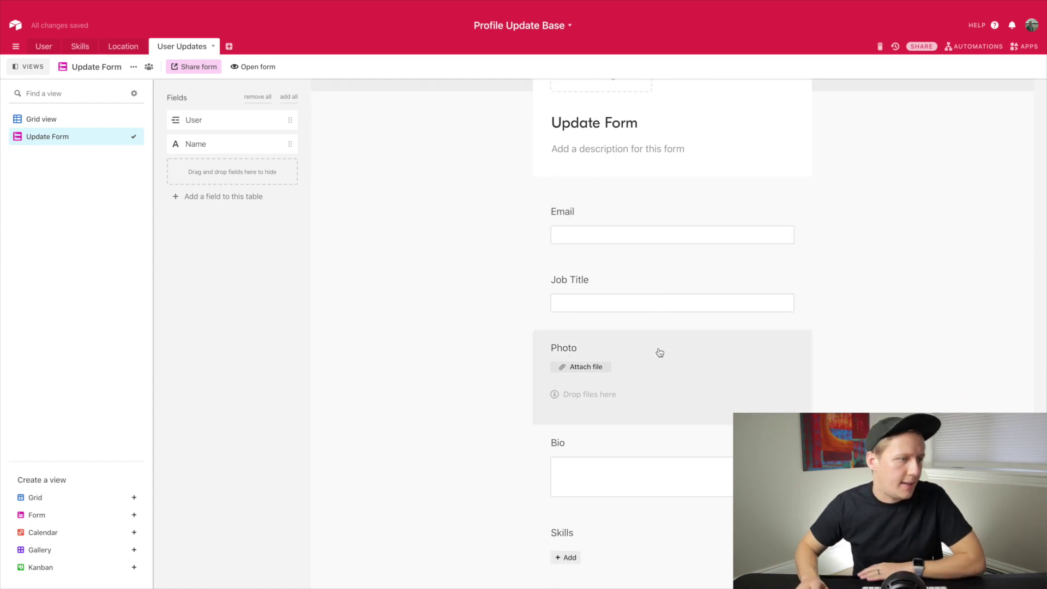
{"action": "scroll", "coordinate": [660, 353], "scroll_direction": "down", "scroll_amount": 6}
{"action": "left_click_drag", "start_coordinate": [647, 332], "coordinate": [239, 173]}
{"action": "scroll", "coordinate": [672, 271], "scroll_direction": "up", "scroll_amount": 5}
{"action": "scroll", "coordinate": [675, 267], "scroll_direction": "up", "scroll_amount": 3}
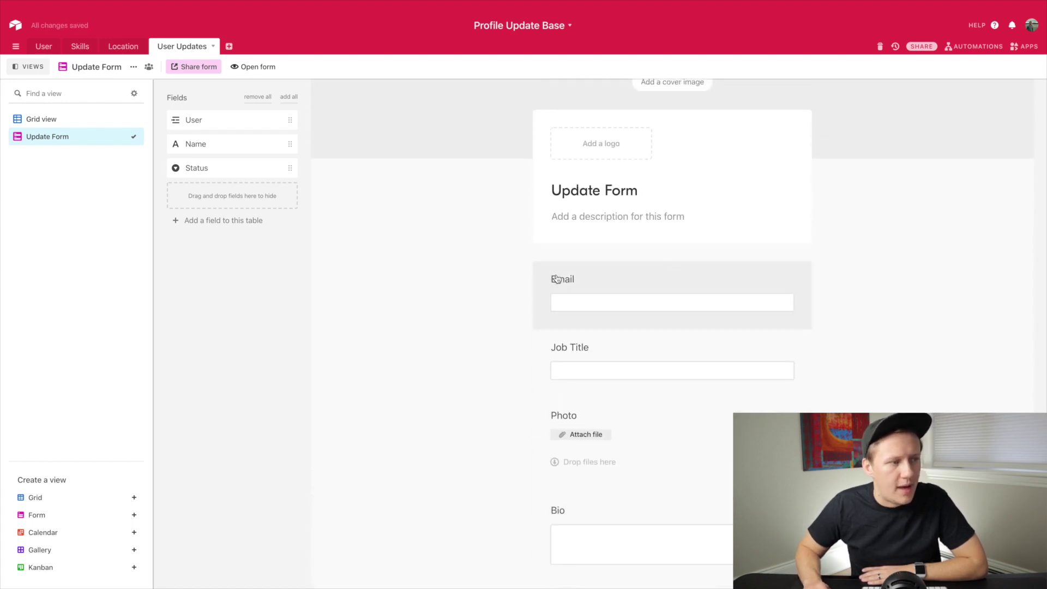
{"action": "scroll", "coordinate": [620, 289], "scroll_direction": "down", "scroll_amount": 1}
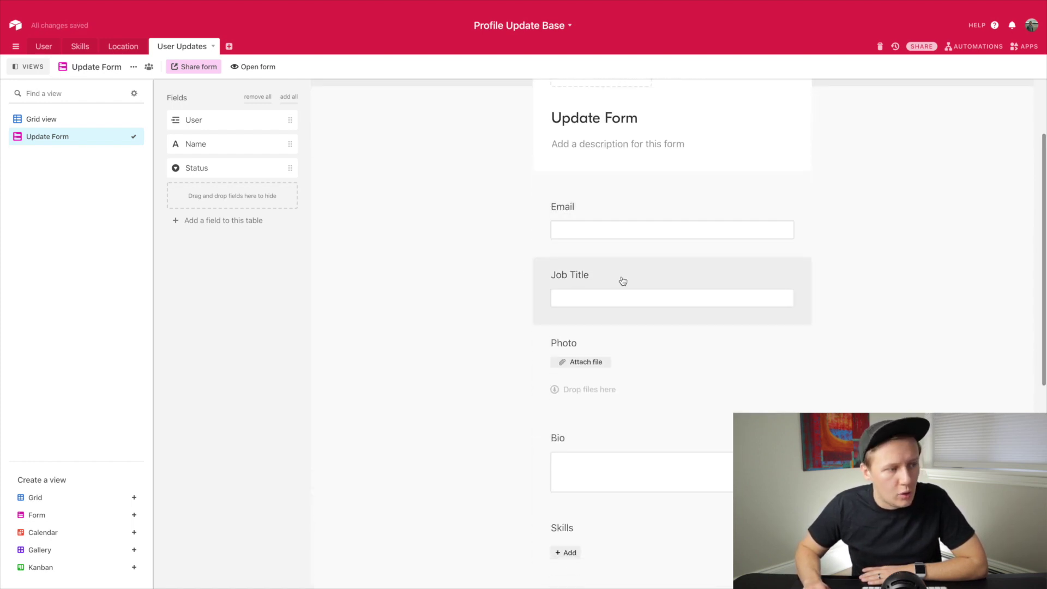
{"action": "scroll", "coordinate": [622, 281], "scroll_direction": "down", "scroll_amount": 3}
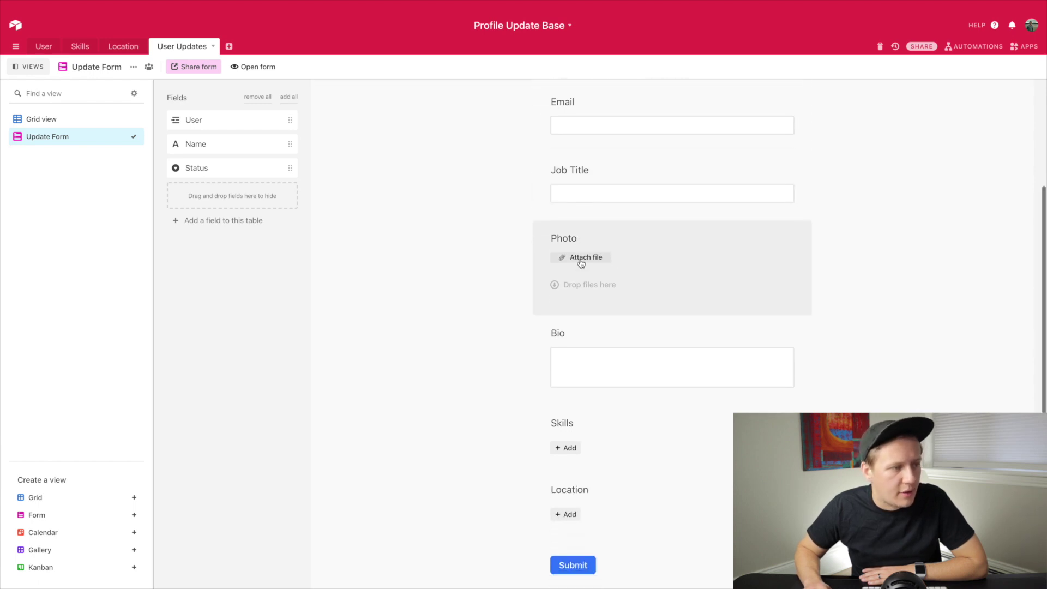
{"action": "scroll", "coordinate": [650, 273], "scroll_direction": "down", "scroll_amount": 2}
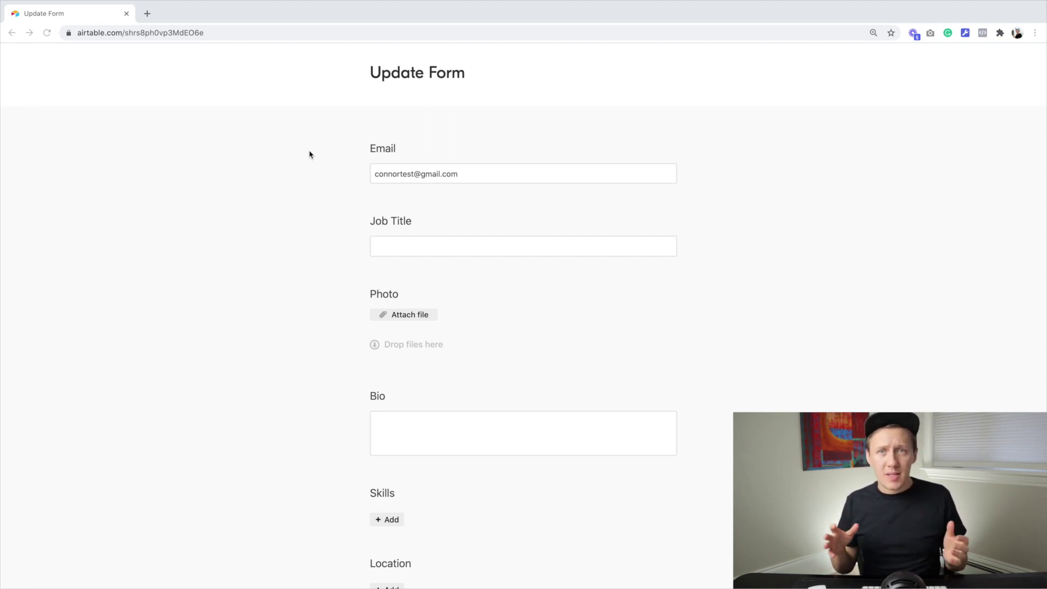
Fill in the published form with the job title "No Code Expert", a profile photo and a short welcome bio.
{"action": "scroll", "coordinate": [417, 218], "scroll_direction": "down", "scroll_amount": 1}
{"action": "left_click", "coordinate": [416, 181]}
{"action": "type", "text": "No Code Expert"}
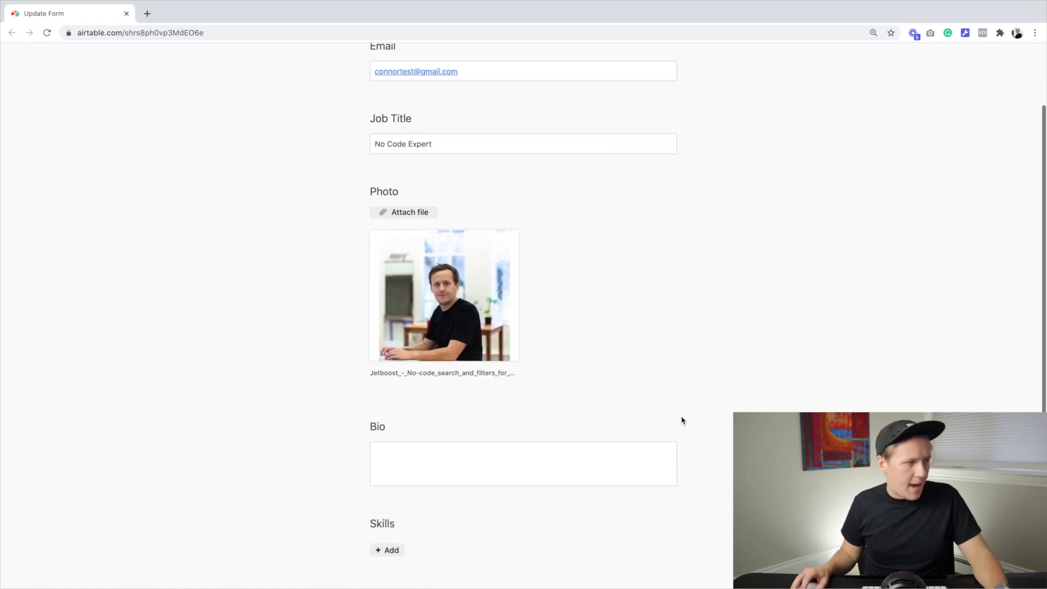
{"action": "scroll", "coordinate": [684, 420], "scroll_direction": "down", "scroll_amount": 3}
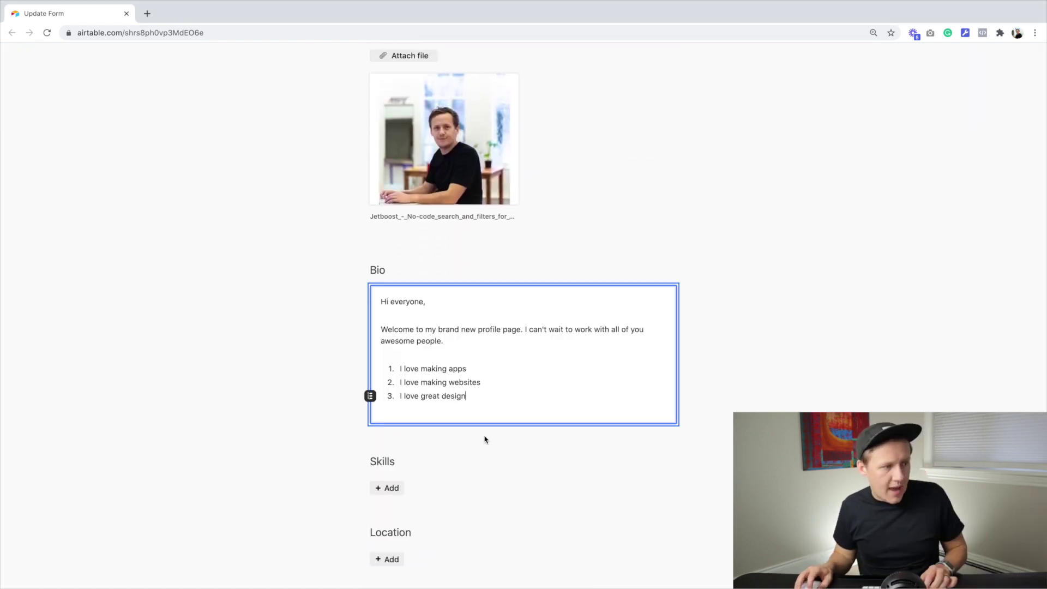
Add the skills Parabola, Memberstack, Zapier, Airtable and Webflow to the form response.
{"action": "scroll", "coordinate": [477, 437], "scroll_direction": "down", "scroll_amount": 2}
{"action": "left_click", "coordinate": [380, 418]}
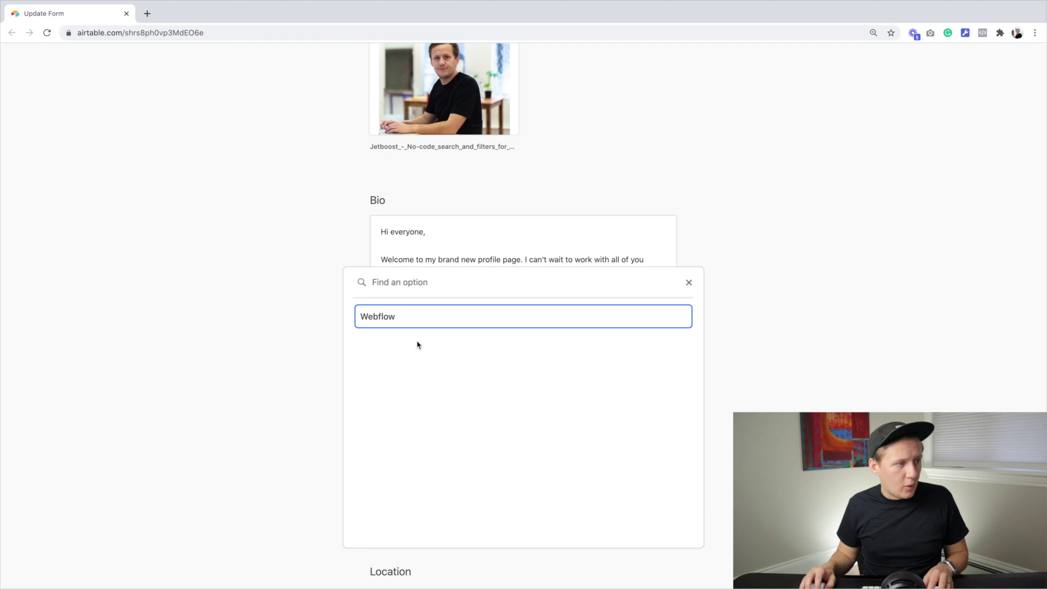
{"action": "left_click", "coordinate": [388, 317]}
{"action": "scroll", "coordinate": [387, 324], "scroll_direction": "down", "scroll_amount": 4}
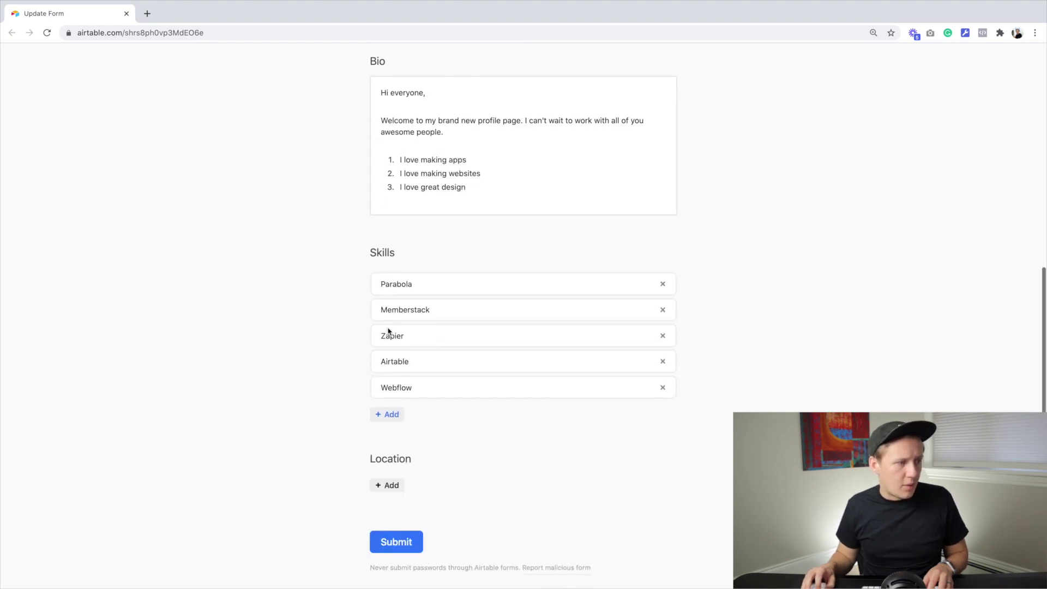
Set the location to Ottawa and submit the update form.
{"action": "scroll", "coordinate": [387, 327], "scroll_direction": "down", "scroll_amount": 2}
{"action": "left_click", "coordinate": [391, 397]}
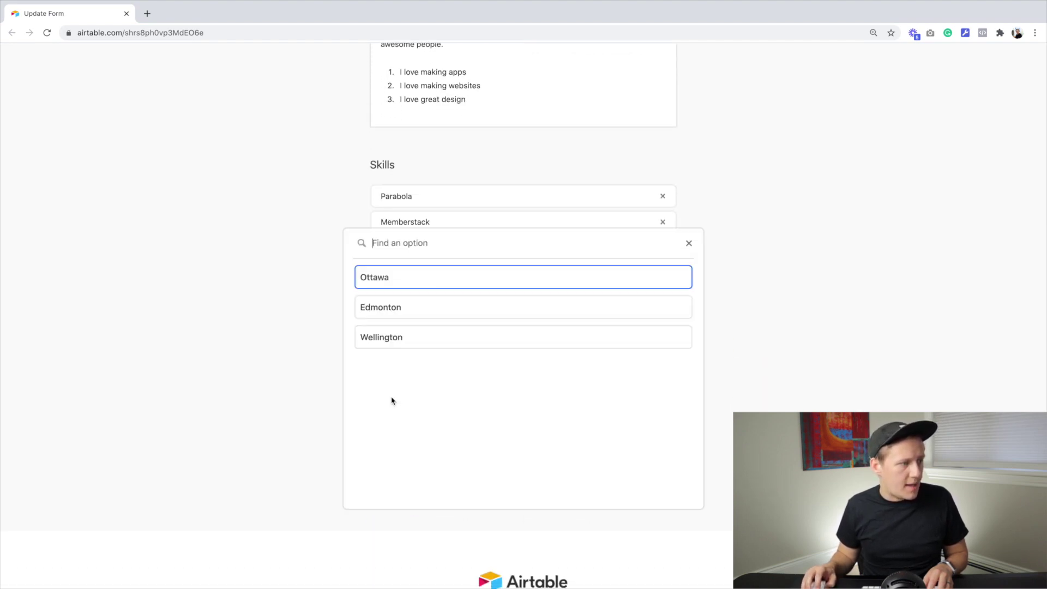
{"action": "left_click", "coordinate": [399, 281]}
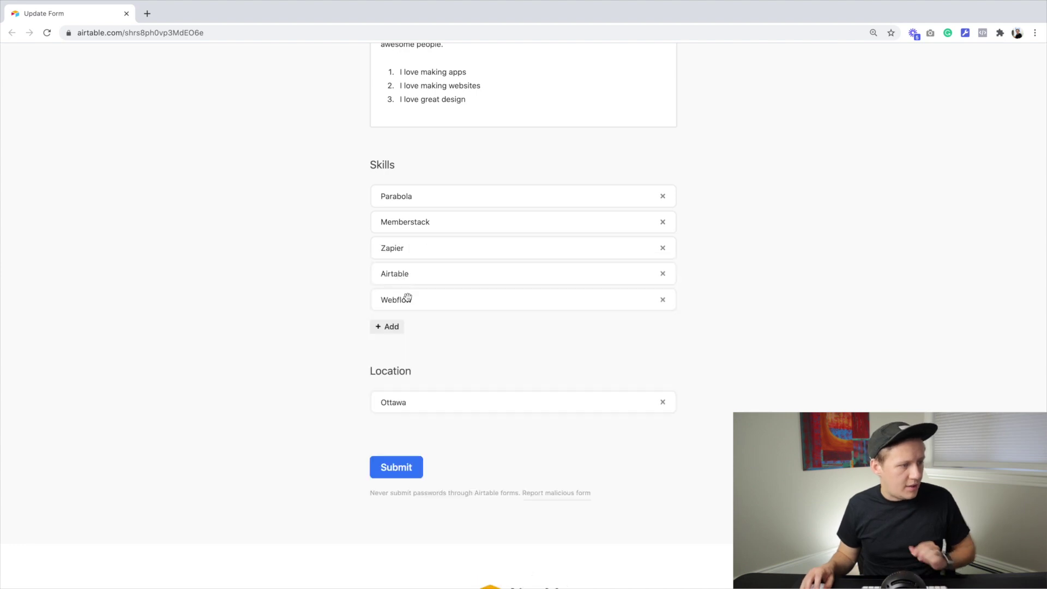
{"action": "left_click", "coordinate": [403, 470]}
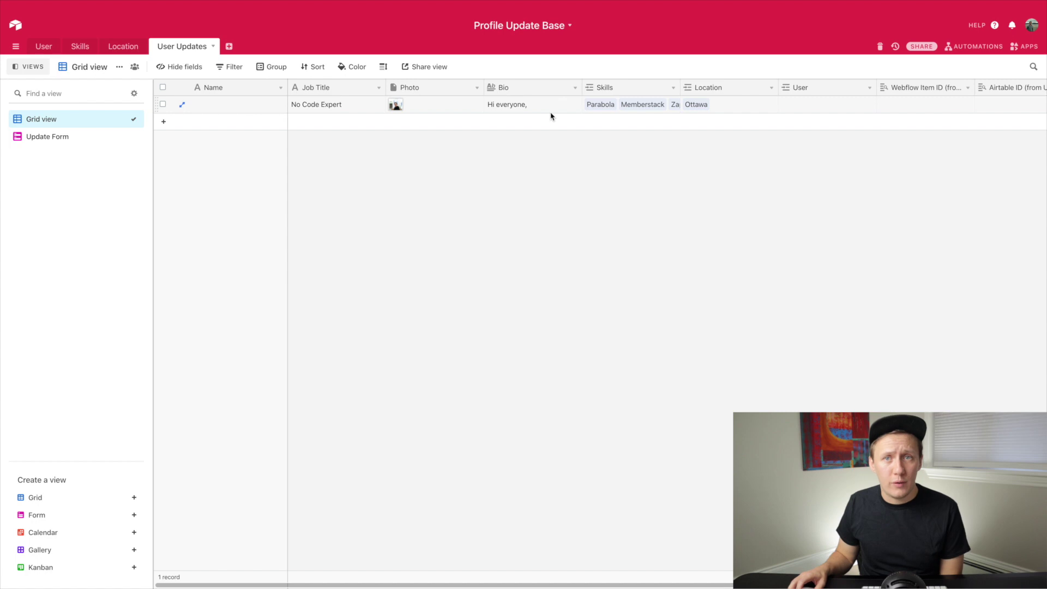
Change the name of the User Updates table's primary field to "Updates ID".
{"action": "left_click", "coordinate": [281, 87]}
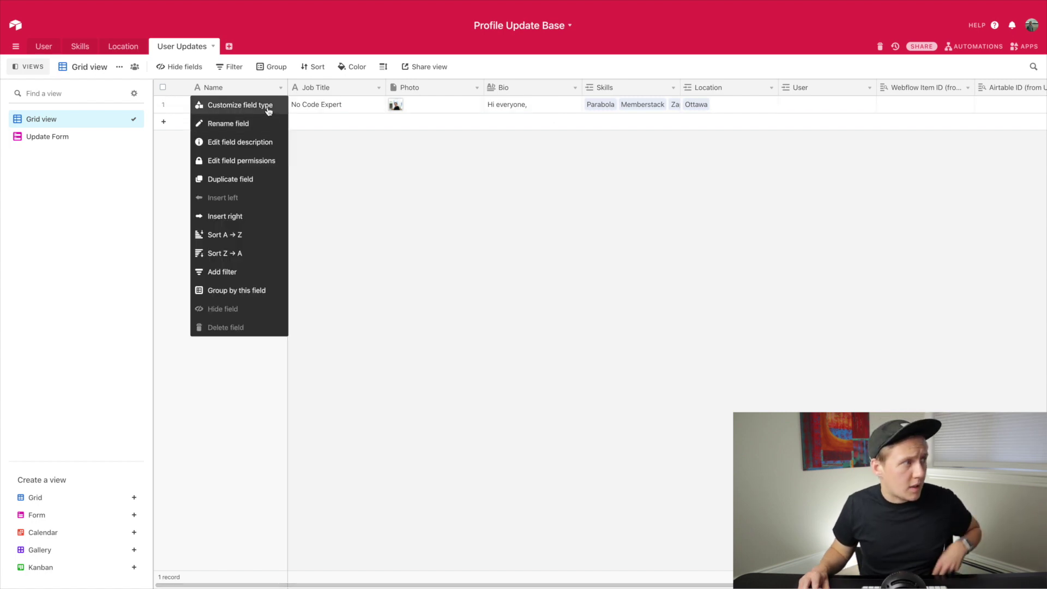
{"action": "left_click", "coordinate": [268, 109]}
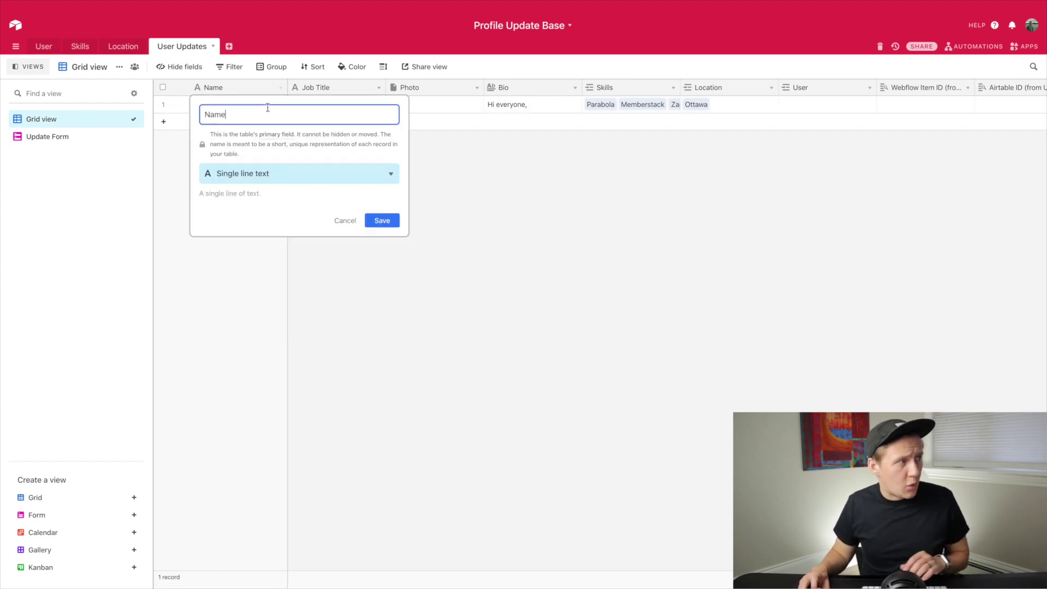
{"action": "double_click", "coordinate": [239, 118]}
{"action": "type", "text": "Record ID"}
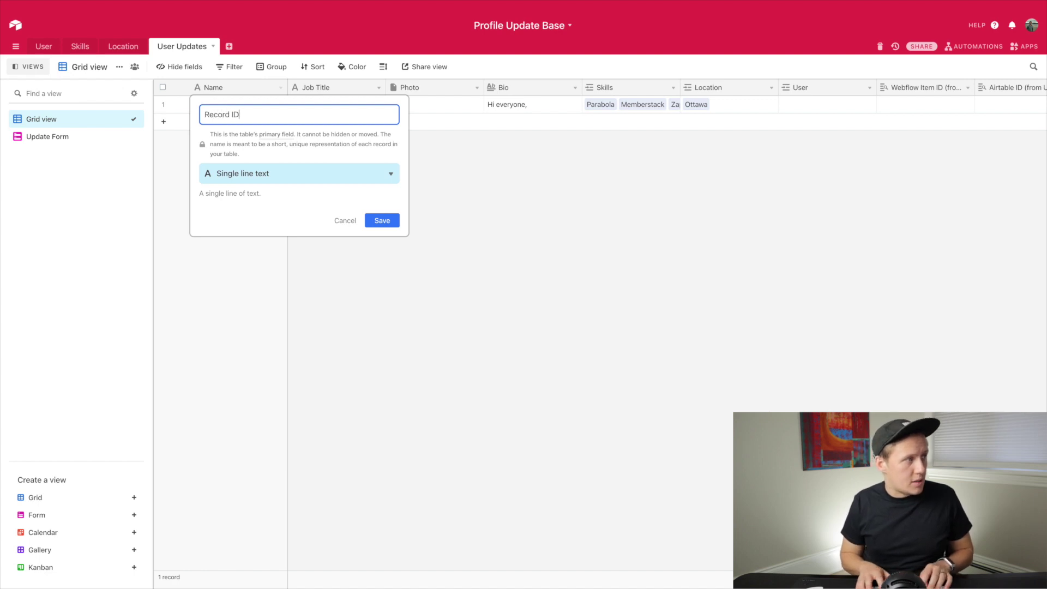
{"action": "key", "text": "ctrl+a"}
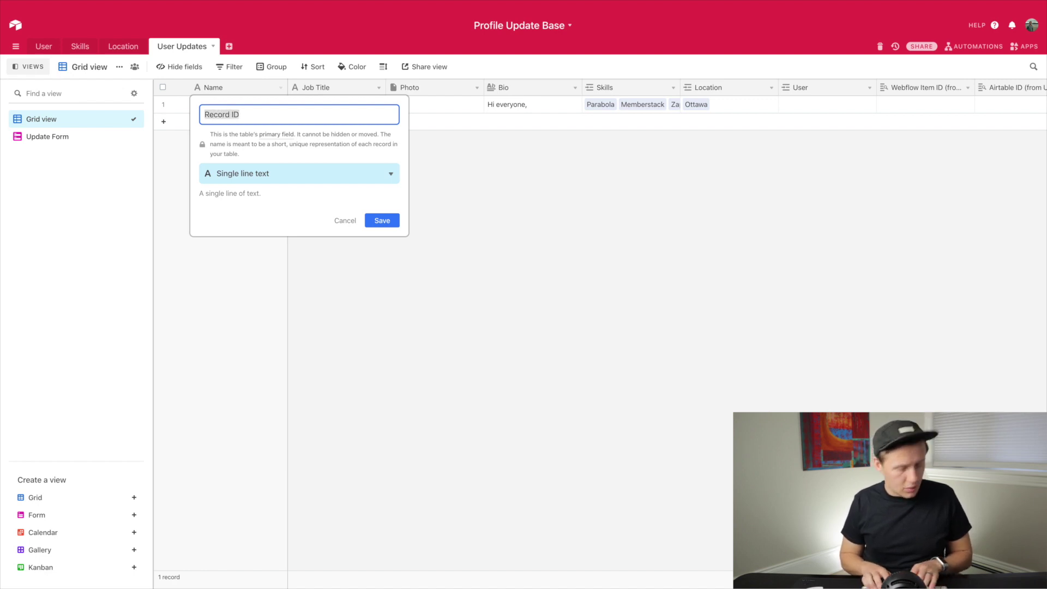
{"action": "type", "text": "Updates"}
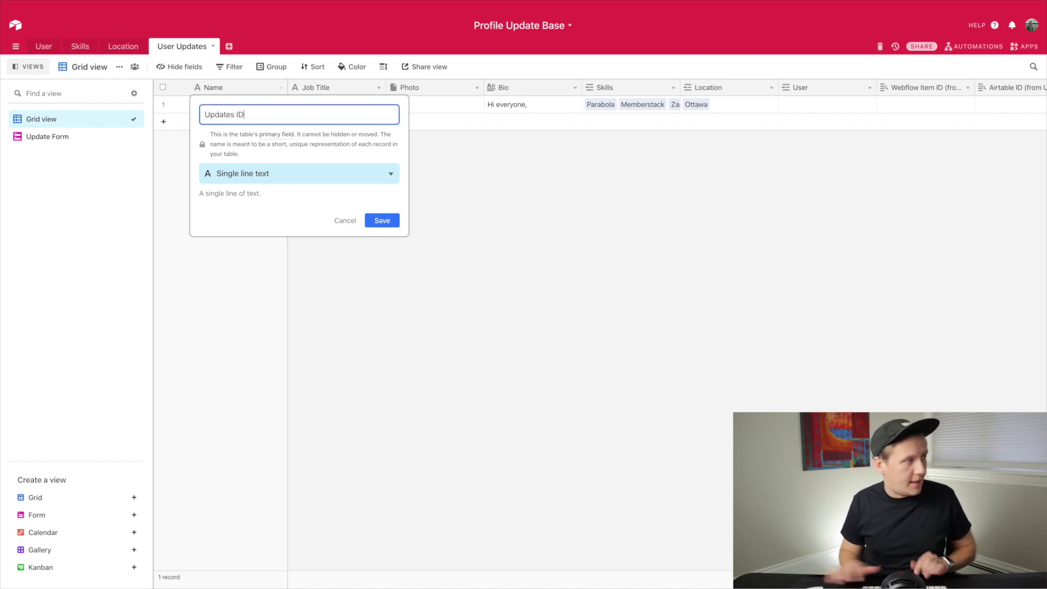
Make the Updates ID field a formula that uses RECORD_ID(), and save the field.
{"action": "left_click", "coordinate": [235, 174]}
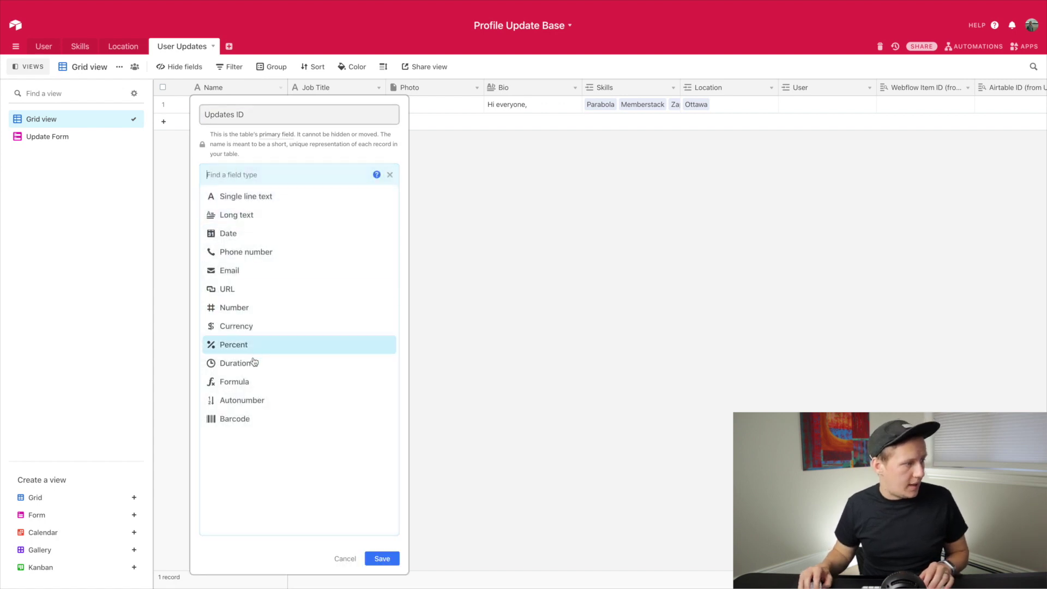
{"action": "left_click", "coordinate": [255, 382]}
{"action": "left_click", "coordinate": [234, 244]}
{"action": "type", "text": "=REC"}
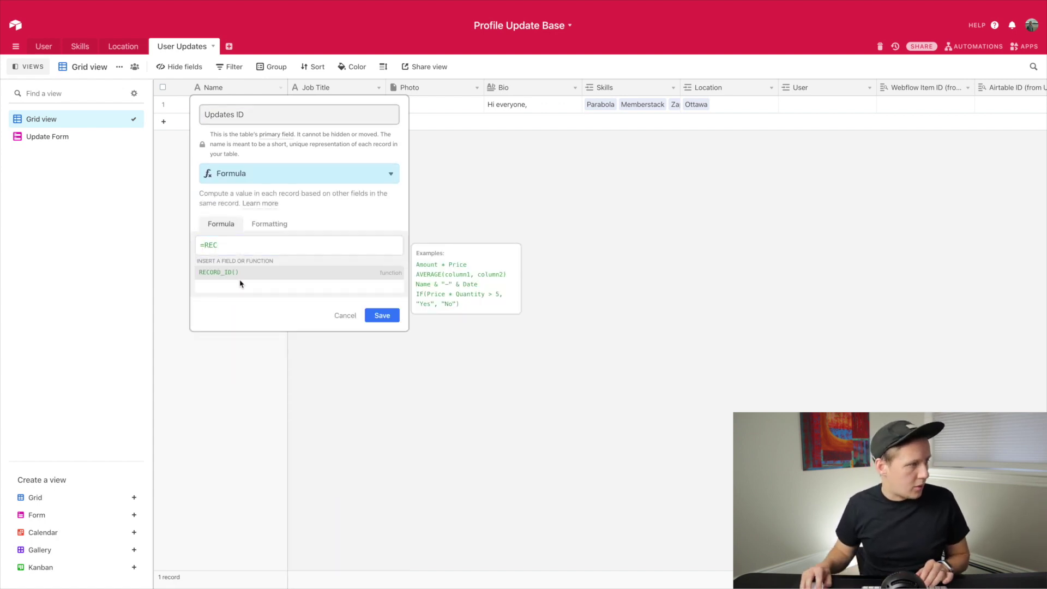
{"action": "left_click", "coordinate": [225, 274]}
{"action": "left_click", "coordinate": [384, 281]}
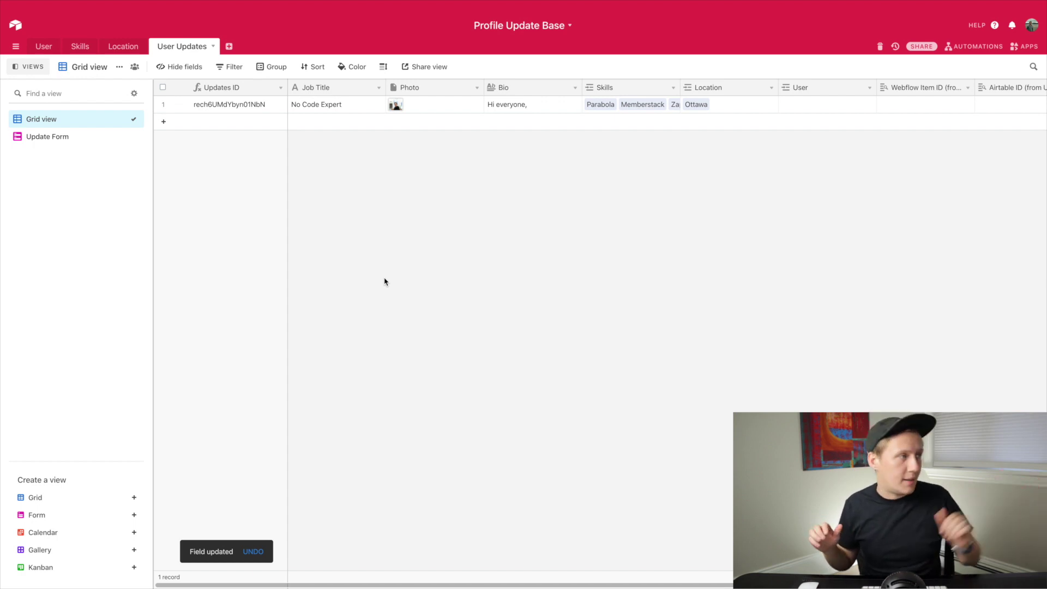
Create a new automation named "Populate Update Record Fields".
{"action": "scroll", "coordinate": [405, 269], "scroll_direction": "right", "scroll_amount": 5}
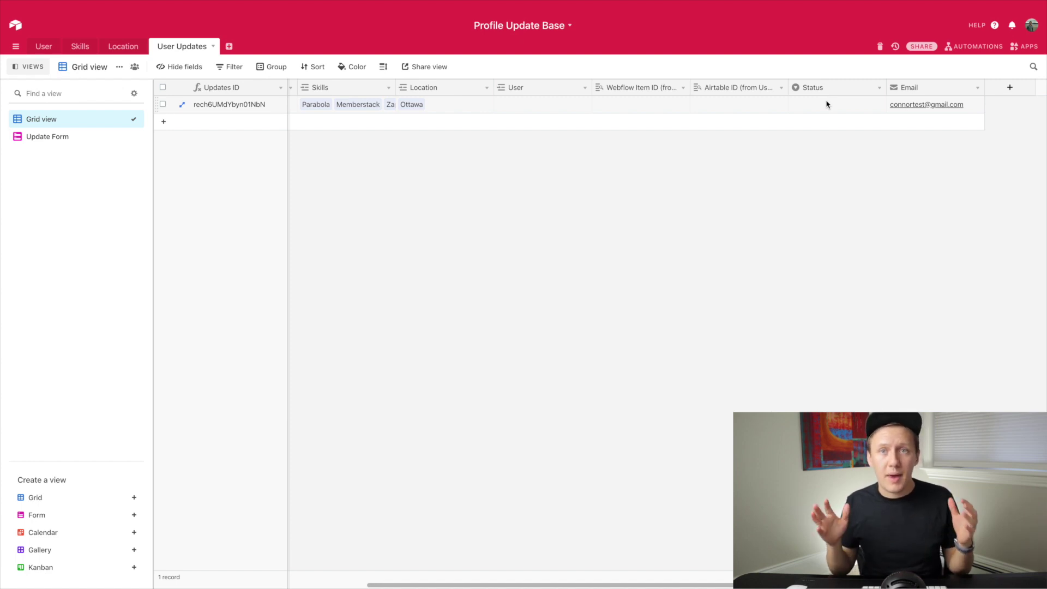
{"action": "scroll", "coordinate": [825, 104], "scroll_direction": "left", "scroll_amount": 1}
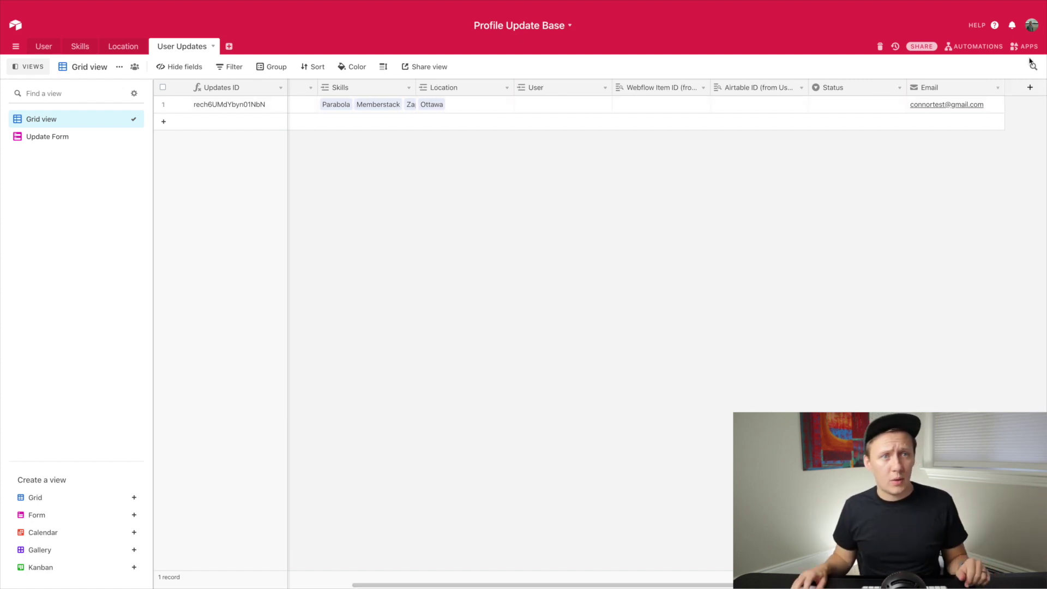
{"action": "left_click", "coordinate": [971, 48]}
{"action": "left_click", "coordinate": [874, 251]}
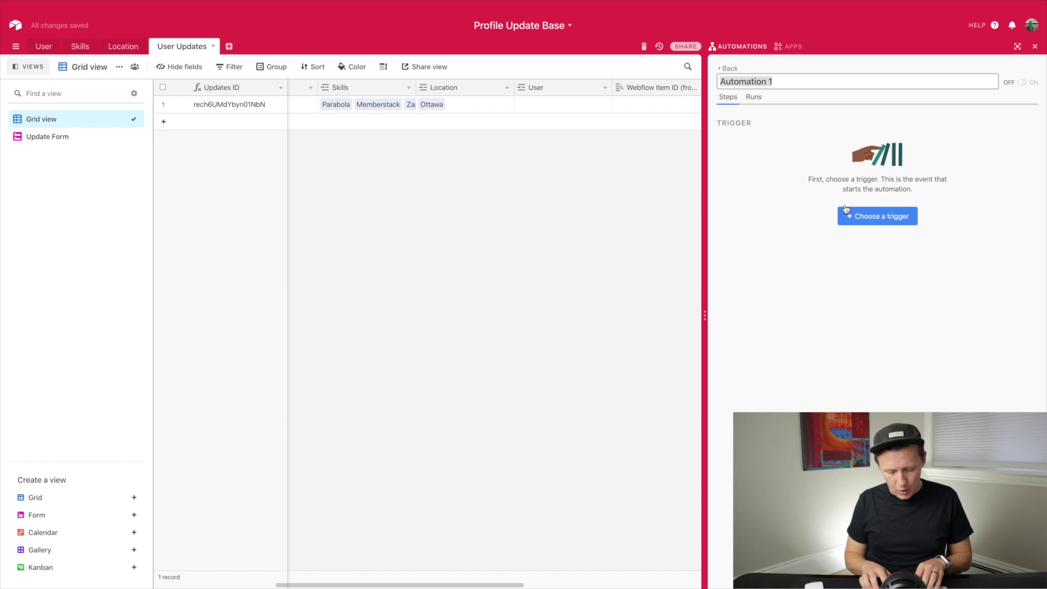
{"action": "type", "text": "Populate Up"}
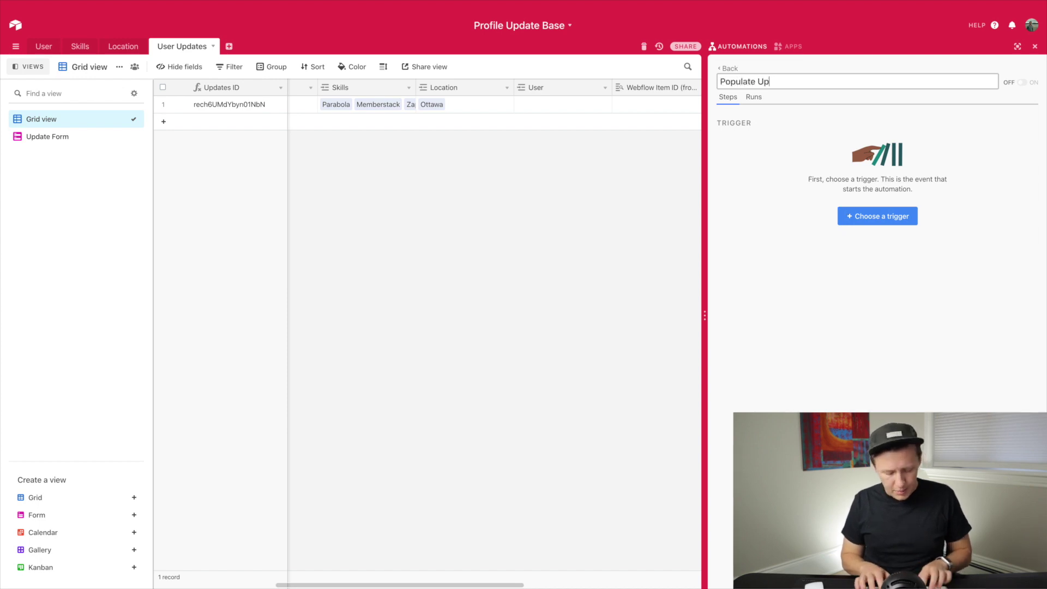
{"action": "type", "text": "date Record Fields"}
{"action": "key", "text": "Return"}
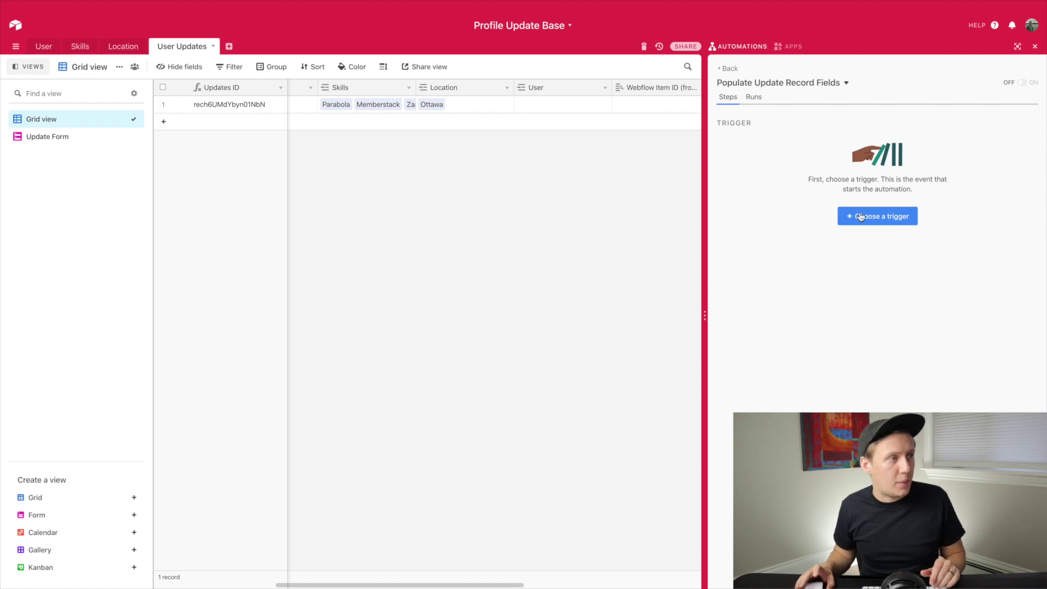
Set the automation to trigger when a record is created in the User Updates table, and test the trigger.
{"action": "left_click", "coordinate": [859, 215]}
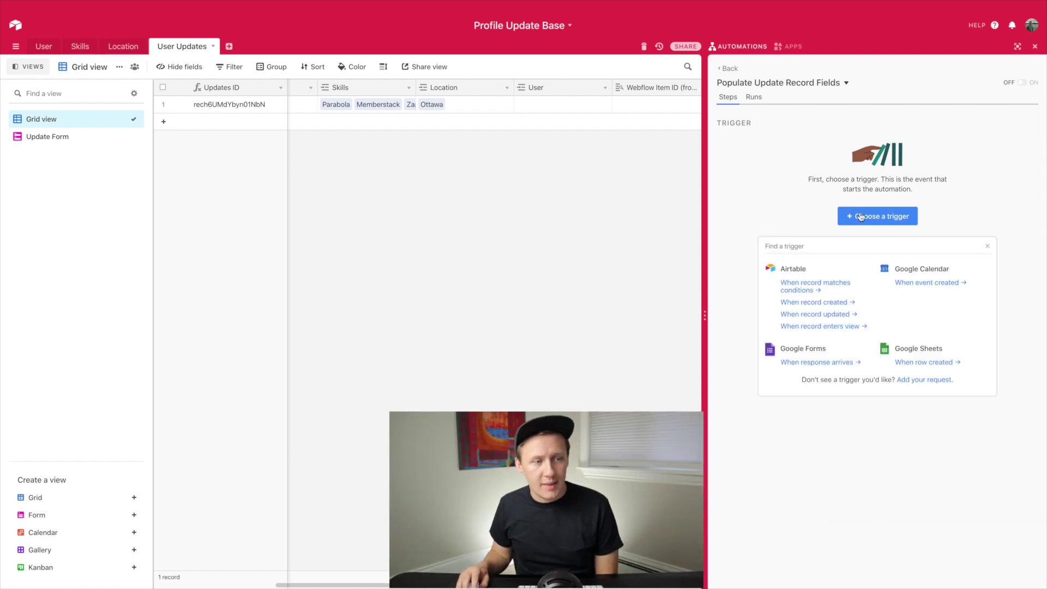
{"action": "left_click", "coordinate": [829, 305]}
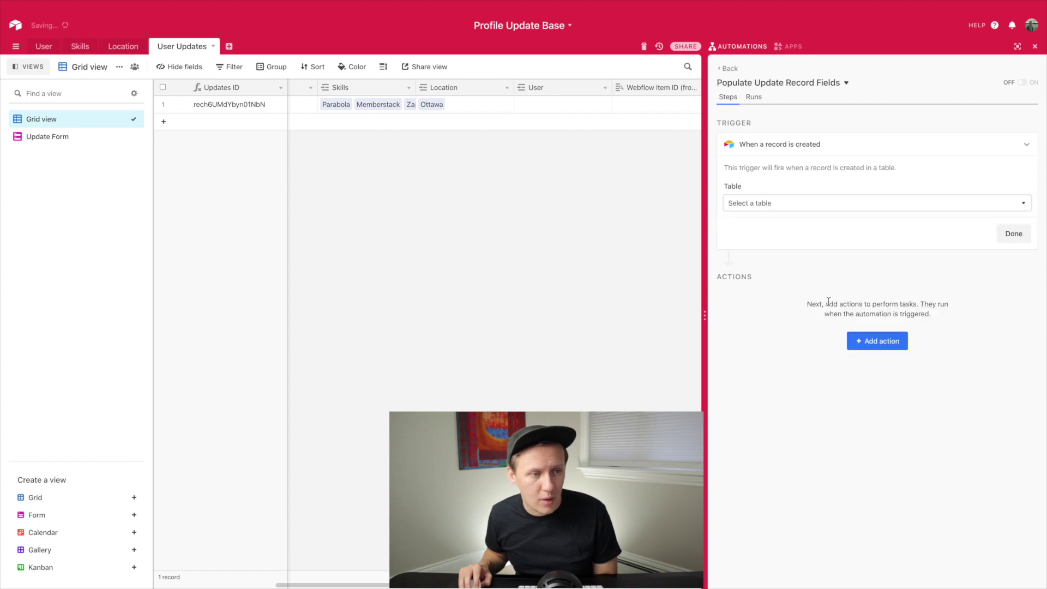
{"action": "left_click", "coordinate": [766, 204]}
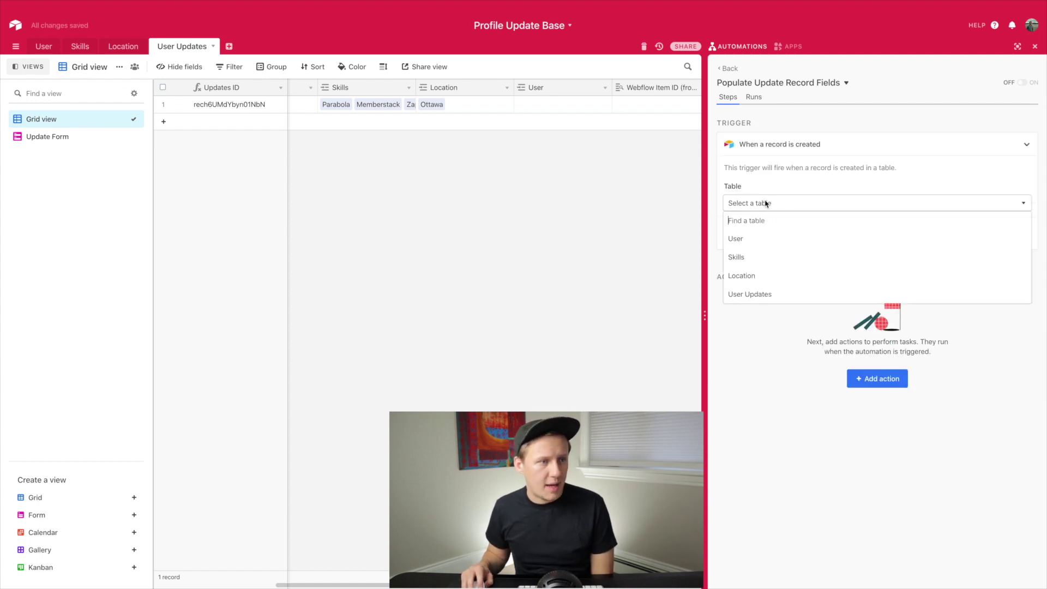
{"action": "left_click", "coordinate": [760, 295]}
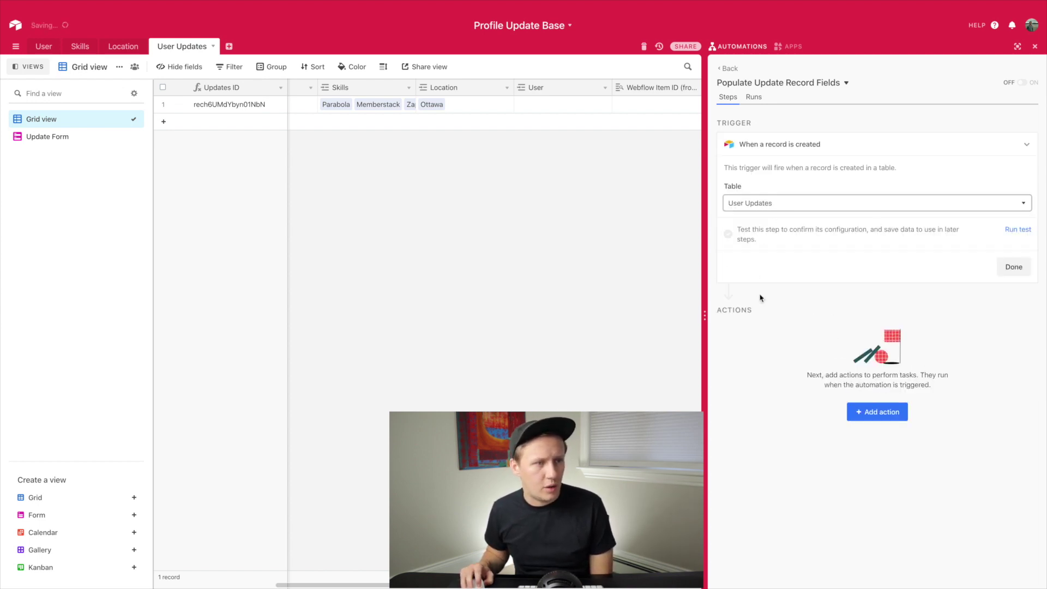
{"action": "left_click", "coordinate": [1017, 231]}
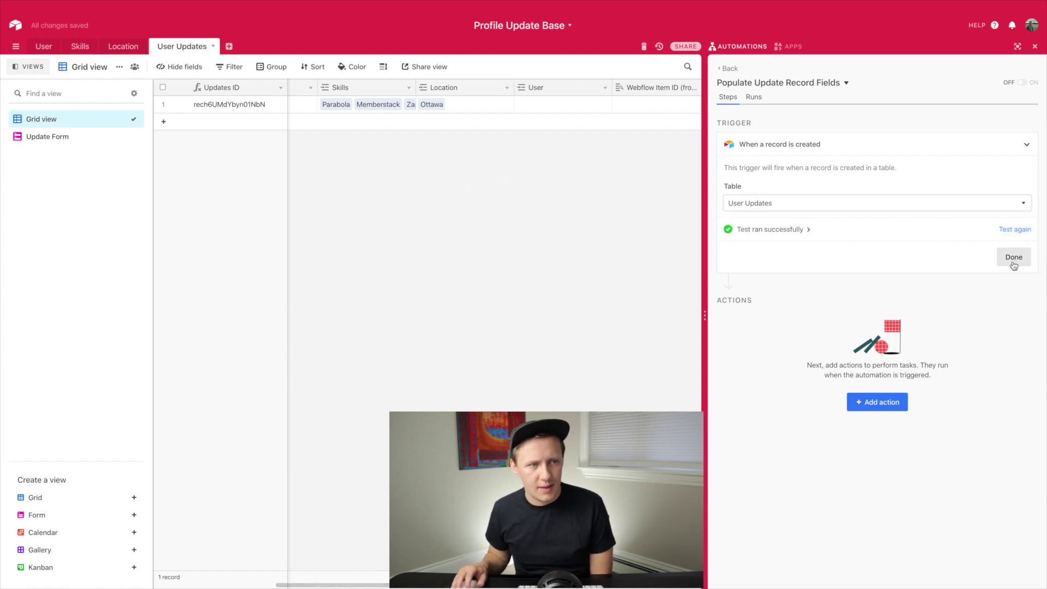
Review the record and field values returned by the trigger test, then close the trigger settings.
{"action": "left_click", "coordinate": [808, 231]}
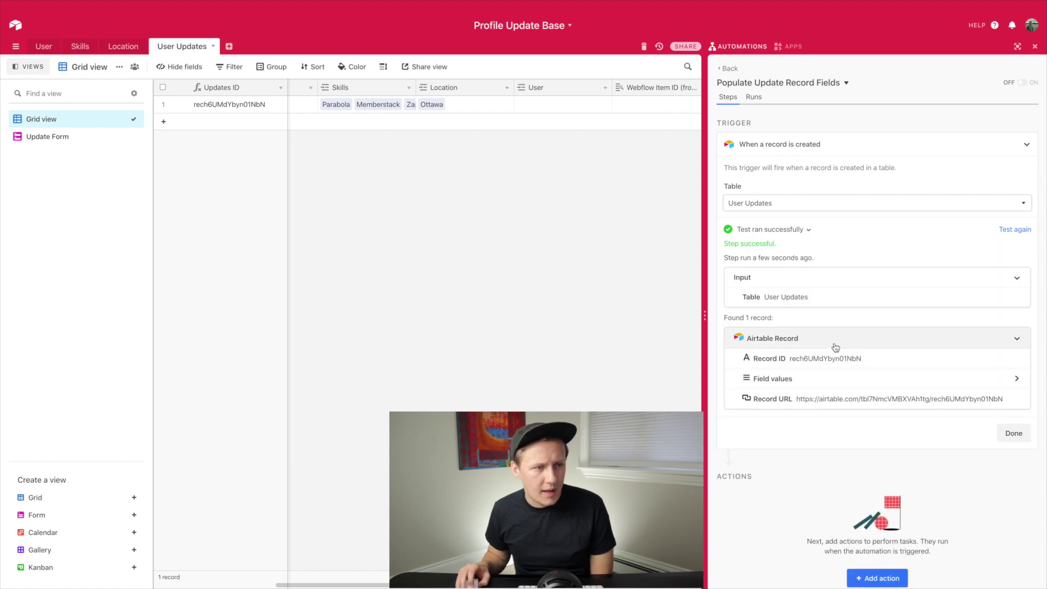
{"action": "scroll", "coordinate": [838, 347], "scroll_direction": "down", "scroll_amount": 1}
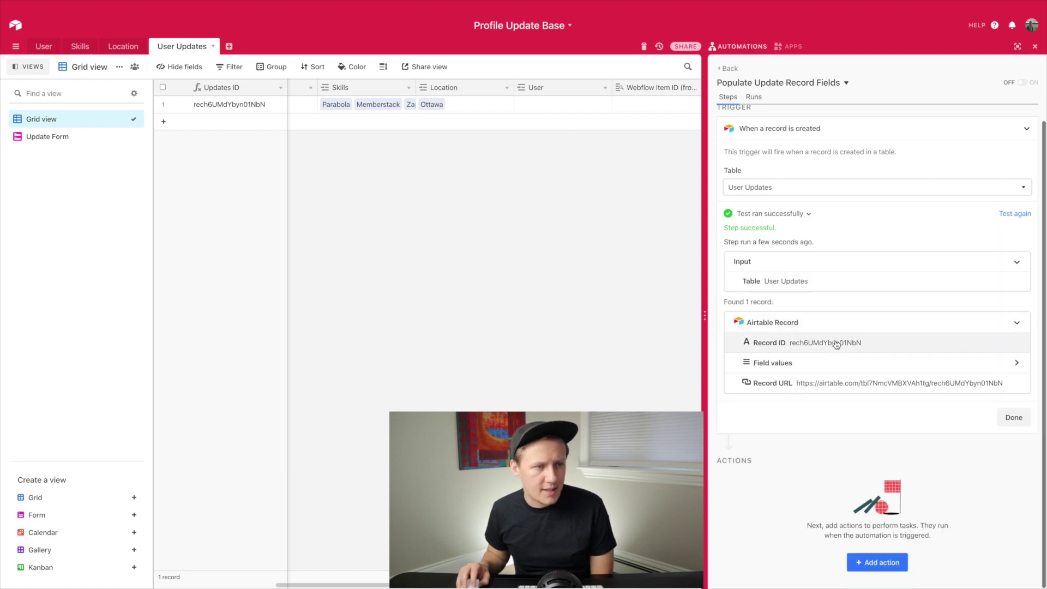
{"action": "left_click", "coordinate": [1018, 365]}
{"action": "scroll", "coordinate": [888, 382], "scroll_direction": "down", "scroll_amount": 2}
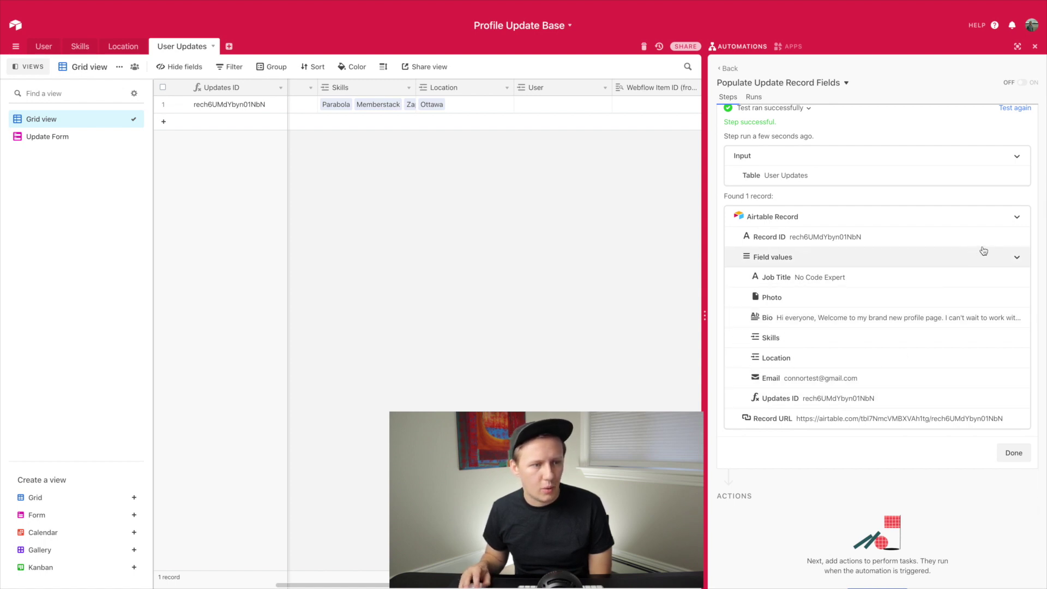
{"action": "left_click", "coordinate": [1020, 457]}
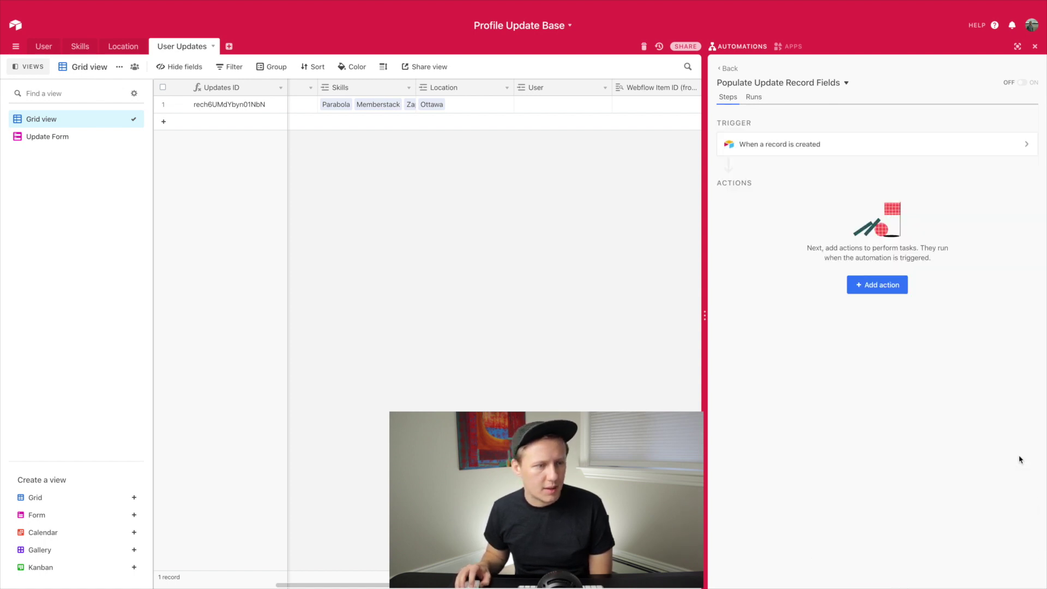
Add an Update record action for the User Updates table, using the Record ID of the trigger record.
{"action": "left_click", "coordinate": [892, 287]}
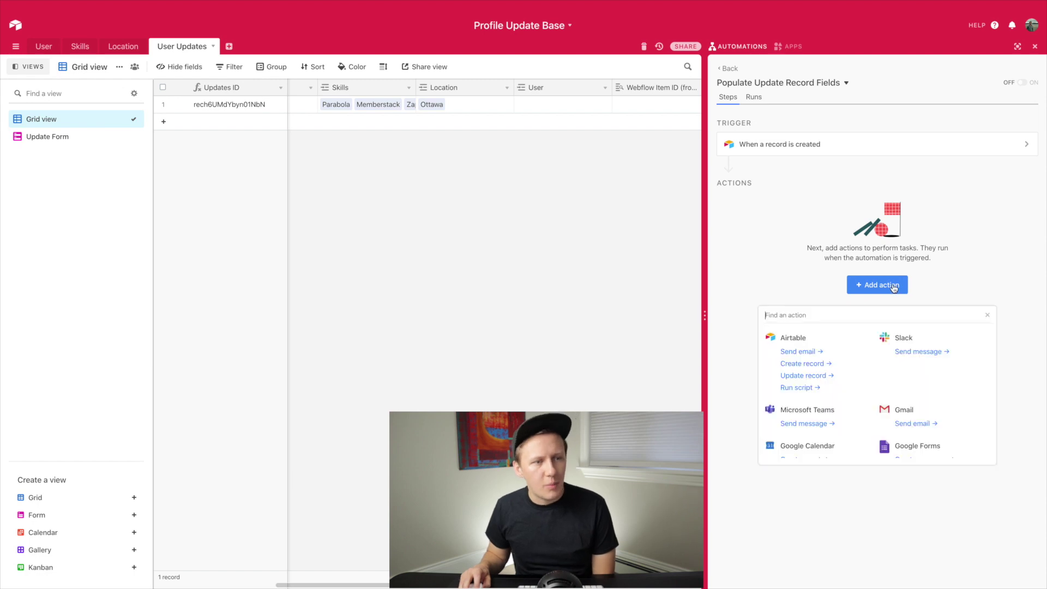
{"action": "left_click", "coordinate": [802, 376]}
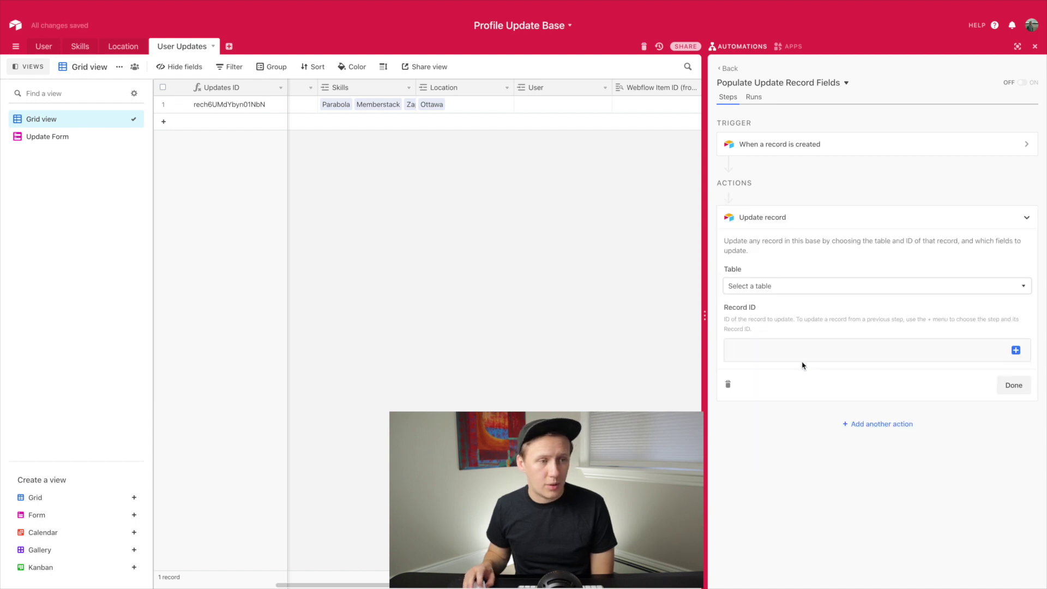
{"action": "left_click", "coordinate": [777, 288]}
{"action": "left_click", "coordinate": [769, 377]}
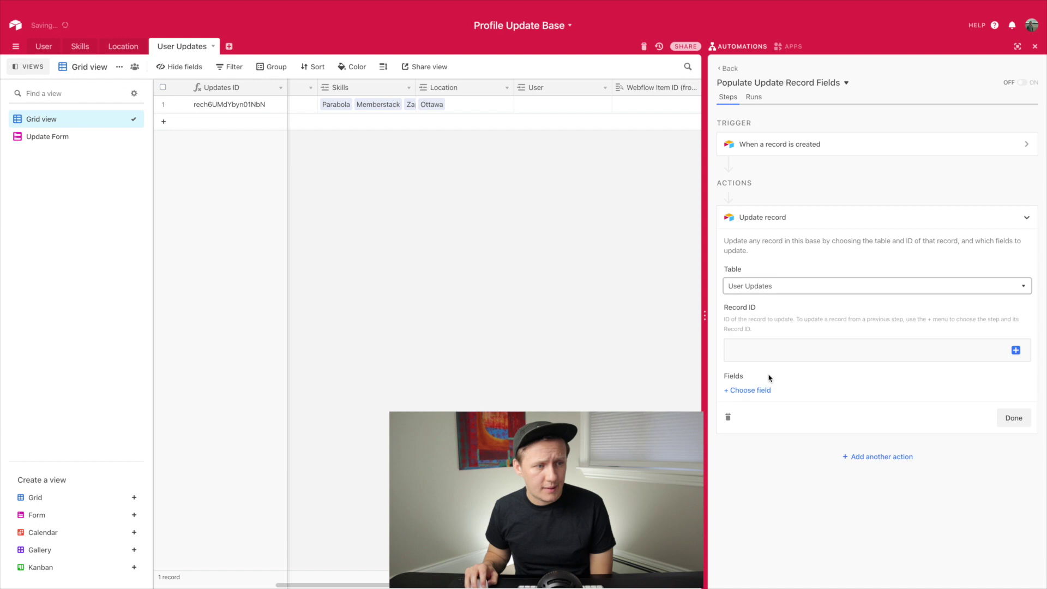
{"action": "left_click", "coordinate": [883, 348]}
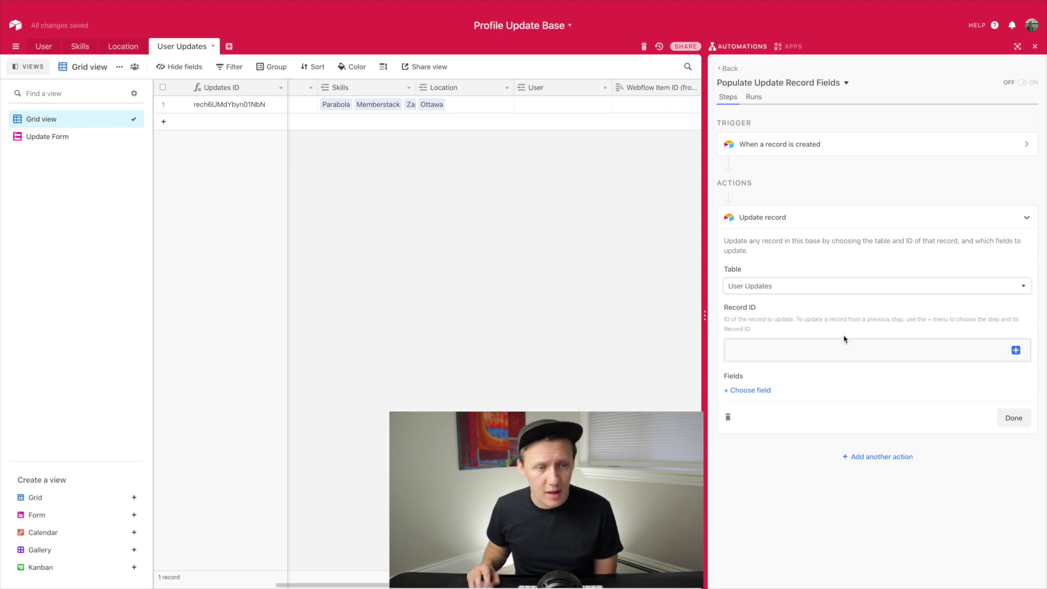
{"action": "left_click", "coordinate": [1016, 352]}
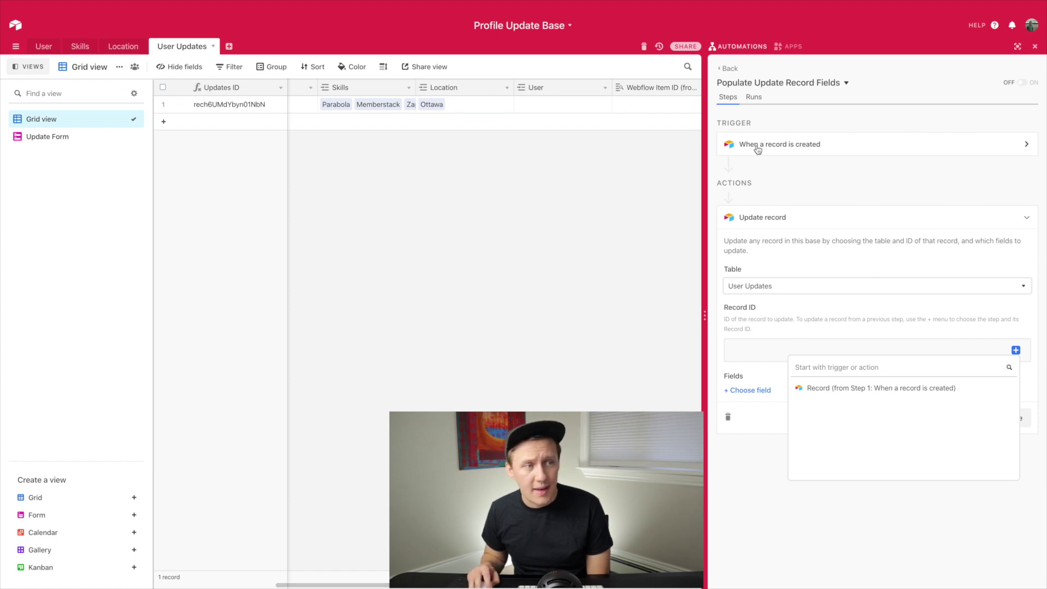
{"action": "left_click", "coordinate": [994, 388]}
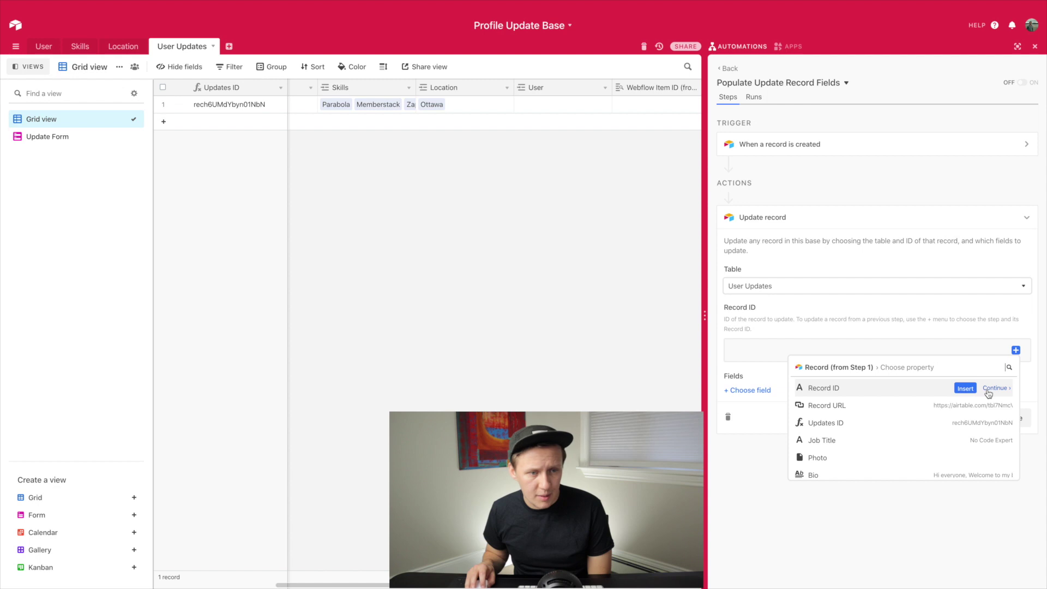
{"action": "left_click", "coordinate": [961, 389]}
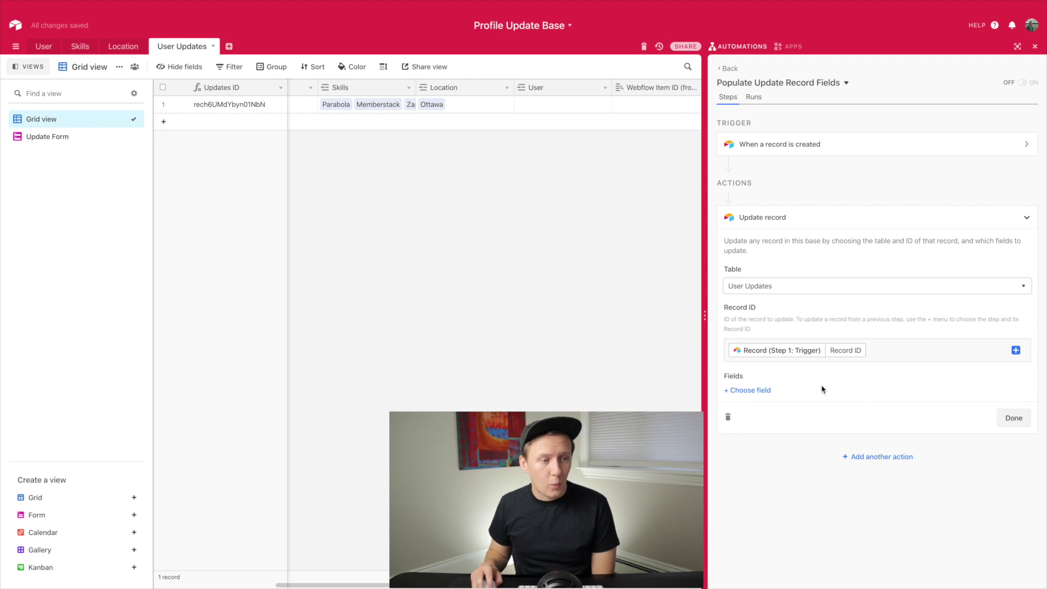
Add the User field to the Update record action and fill it with the trigger record's Email.
{"action": "left_click", "coordinate": [754, 391]}
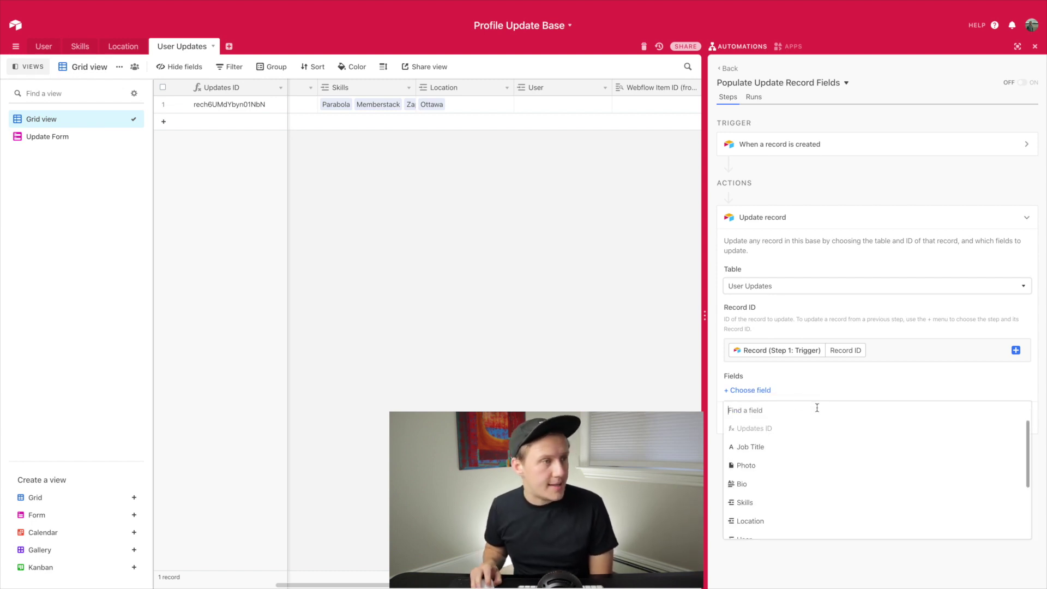
{"action": "scroll", "coordinate": [785, 480], "scroll_direction": "down", "scroll_amount": 3}
{"action": "left_click", "coordinate": [759, 483]}
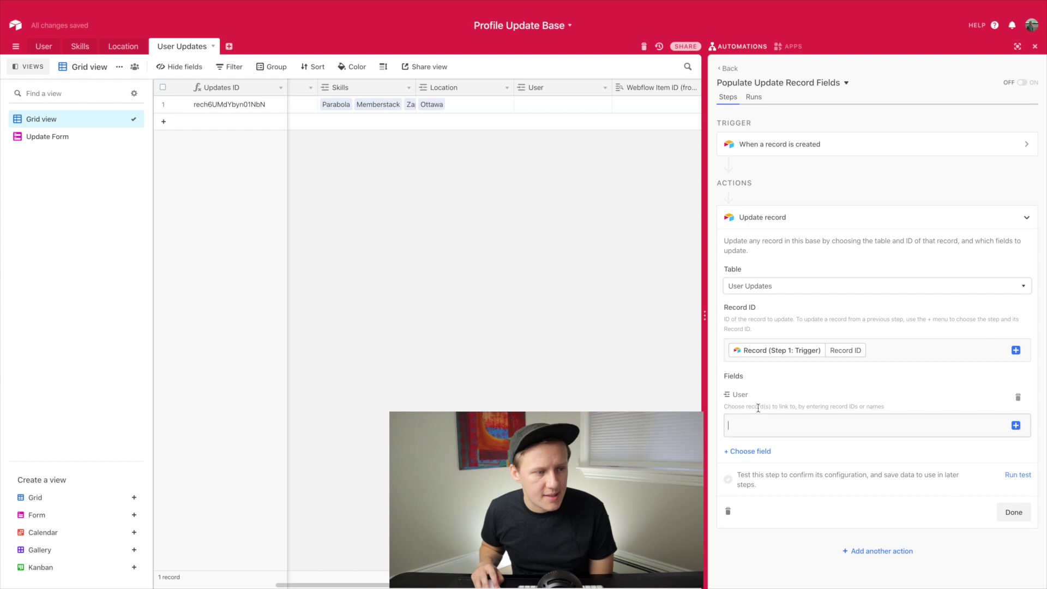
{"action": "left_click", "coordinate": [1016, 430]}
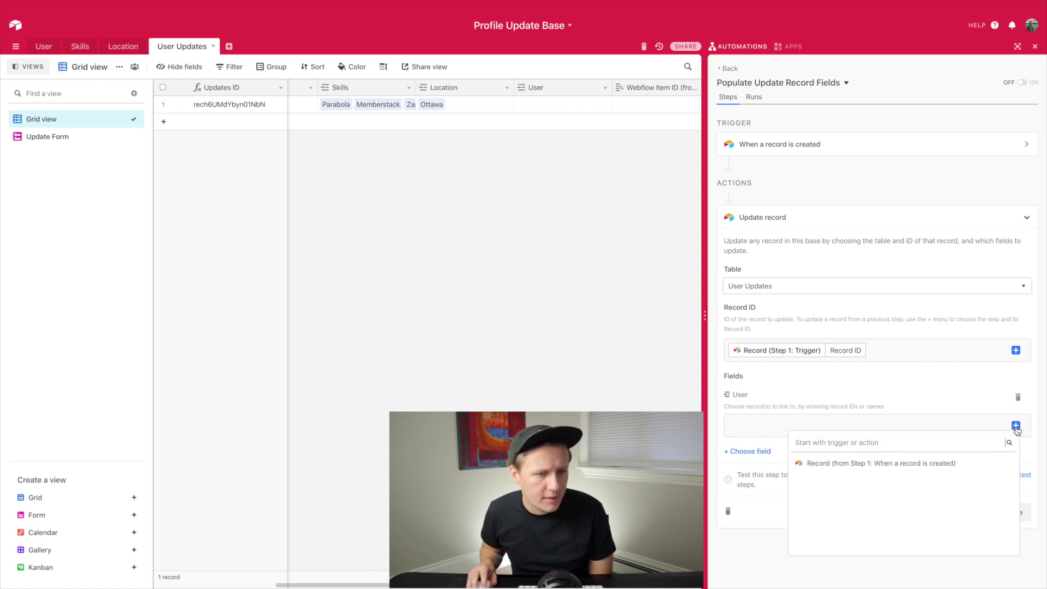
{"action": "left_click", "coordinate": [993, 463]}
{"action": "scroll", "coordinate": [924, 500], "scroll_direction": "down", "scroll_amount": 5}
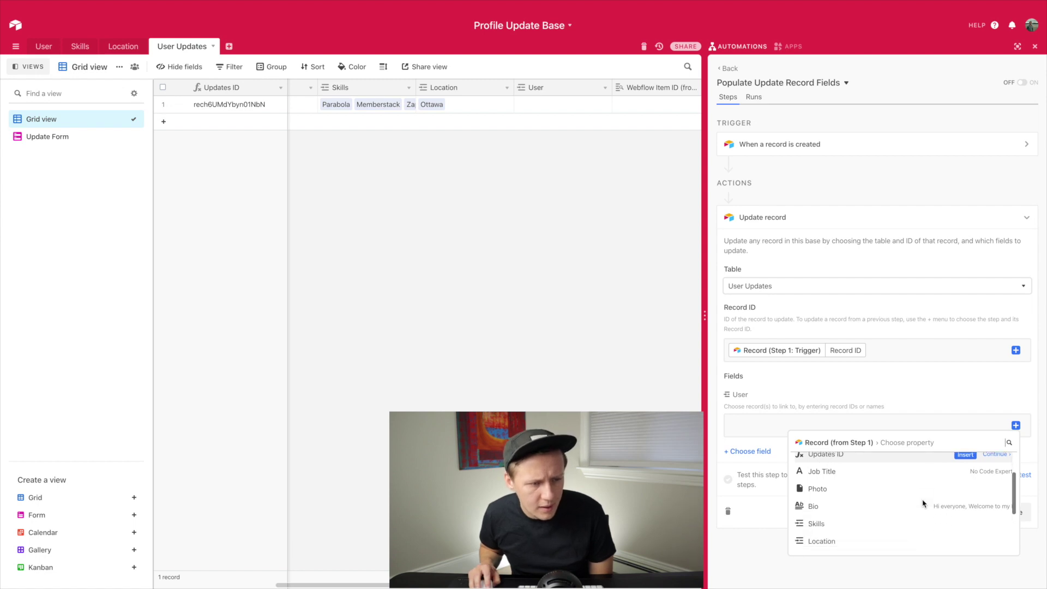
{"action": "mouse_move", "coordinate": [945, 548]}
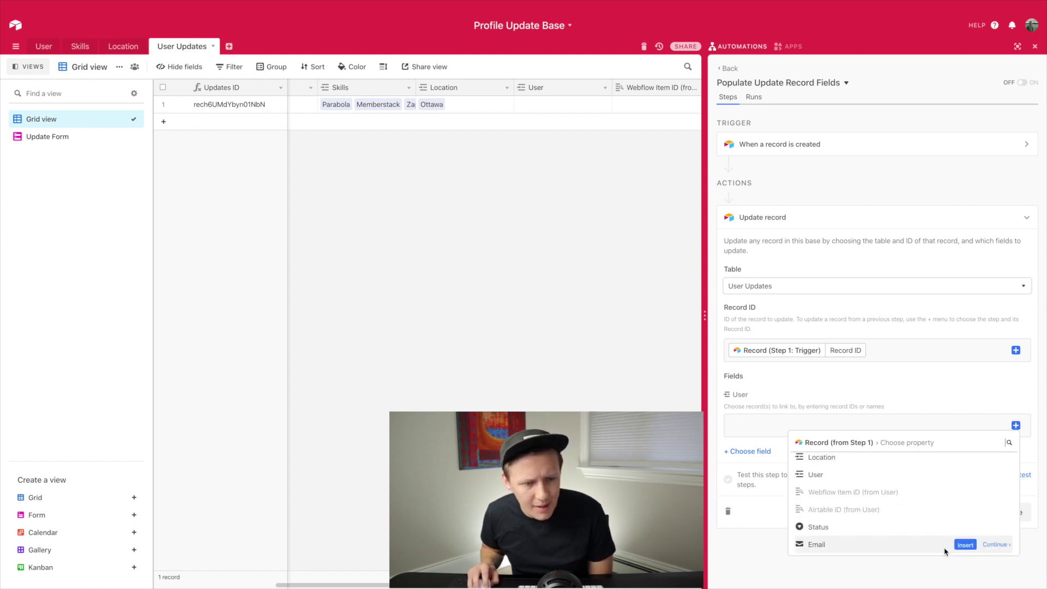
{"action": "left_click", "coordinate": [965, 544]}
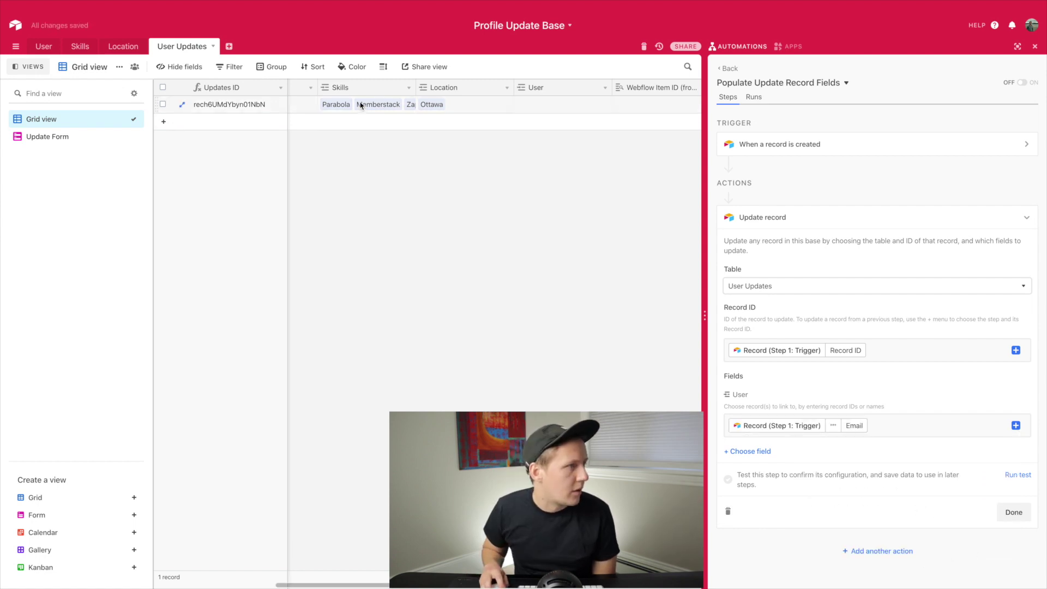
Compare the Email column in the User Updates table with the primary Record field in the User table.
{"action": "scroll", "coordinate": [362, 105], "scroll_direction": "left", "scroll_amount": 5}
{"action": "scroll", "coordinate": [551, 109], "scroll_direction": "right", "scroll_amount": 5}
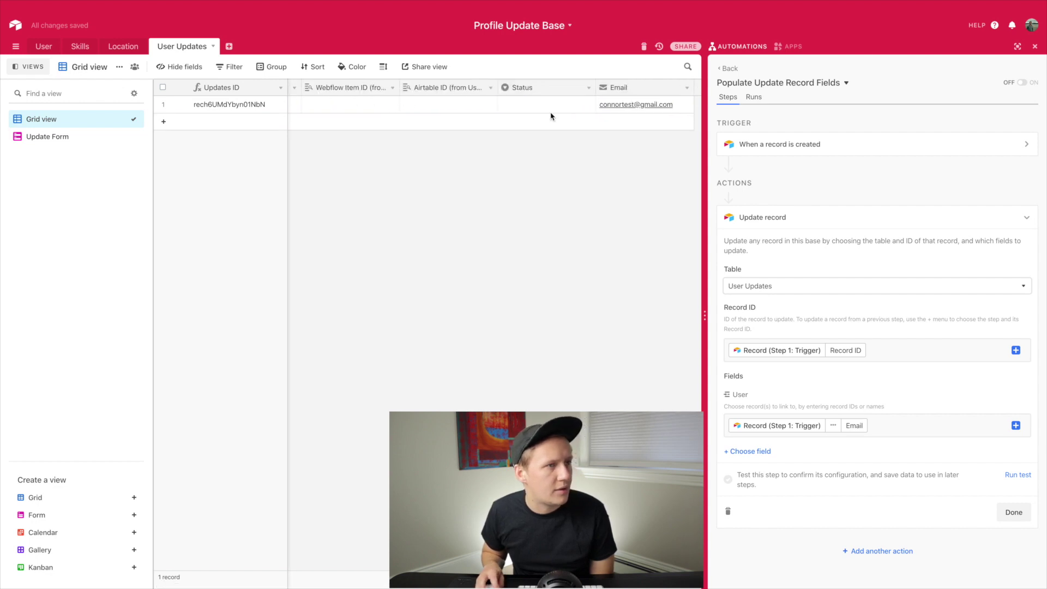
{"action": "scroll", "coordinate": [557, 101], "scroll_direction": "left", "scroll_amount": 5}
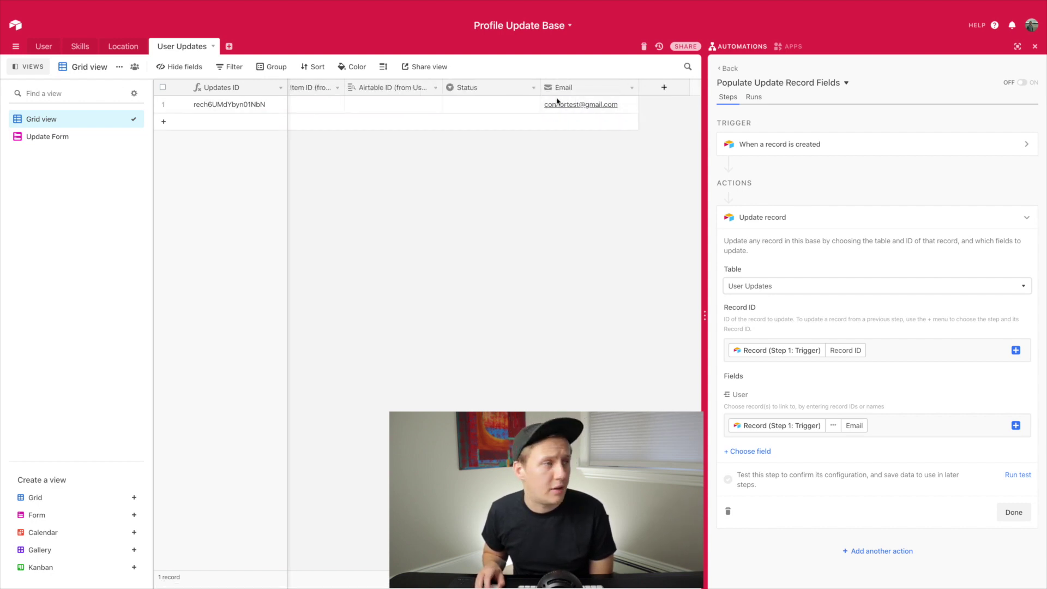
{"action": "scroll", "coordinate": [557, 102], "scroll_direction": "right", "scroll_amount": 5}
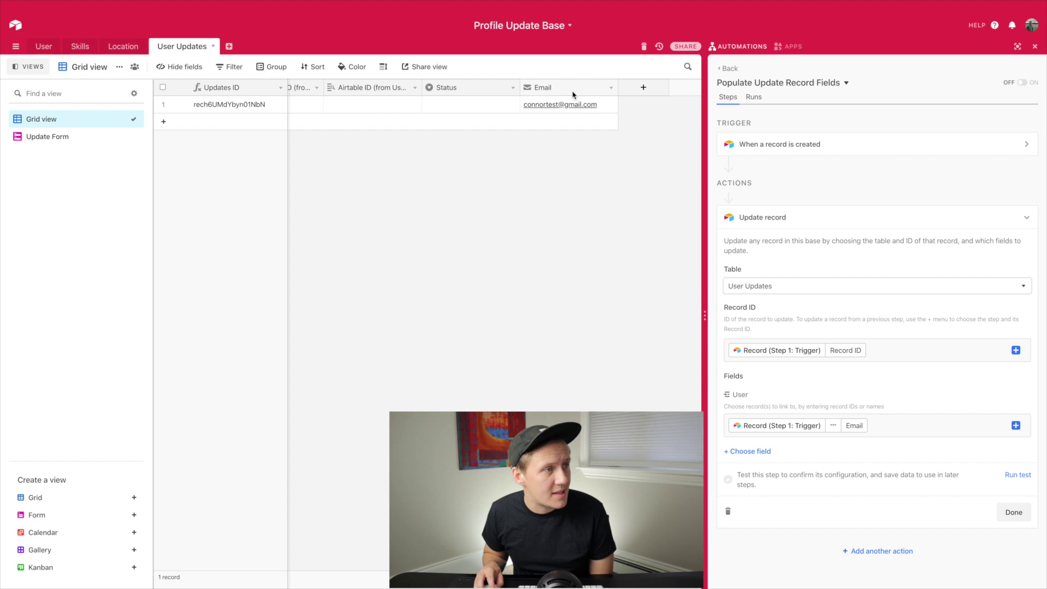
{"action": "scroll", "coordinate": [483, 93], "scroll_direction": "left", "scroll_amount": 5}
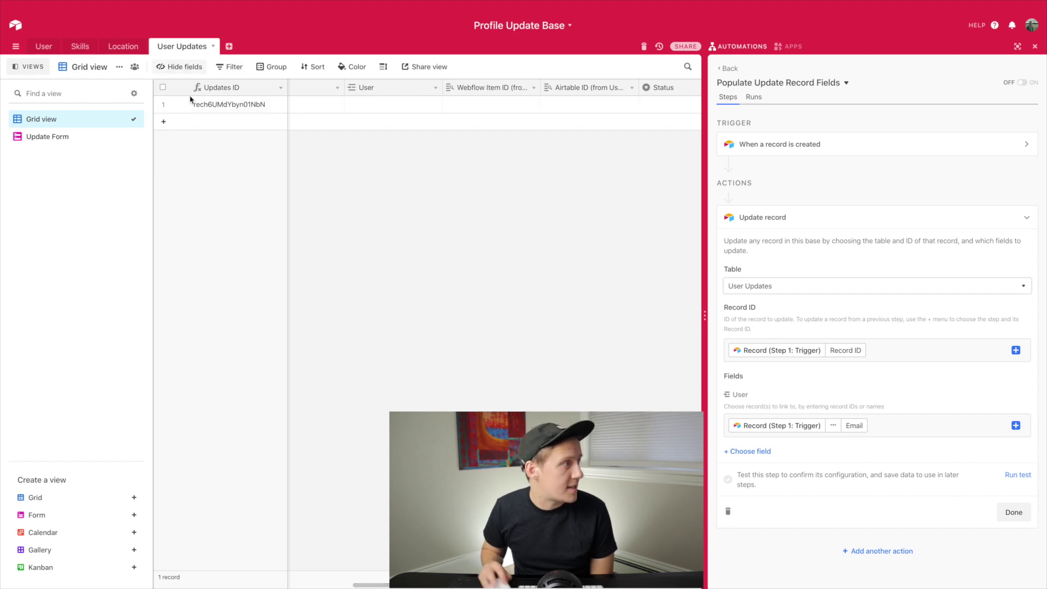
{"action": "left_click", "coordinate": [41, 48]}
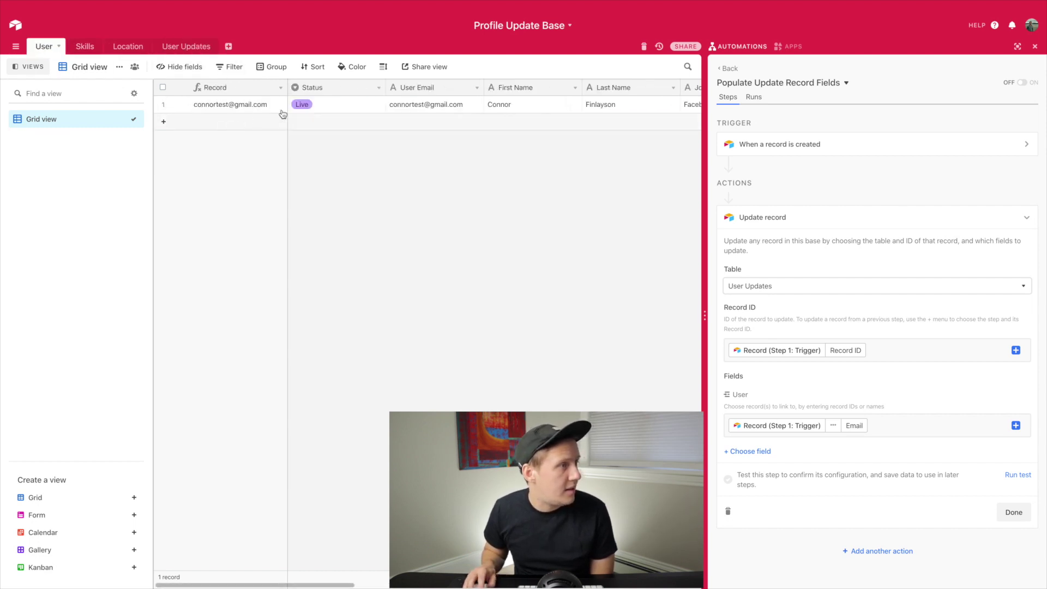
{"action": "left_click", "coordinate": [186, 46]}
Add the Status field to the Update record action and set it to the existing Review option.
{"action": "left_click", "coordinate": [750, 451]}
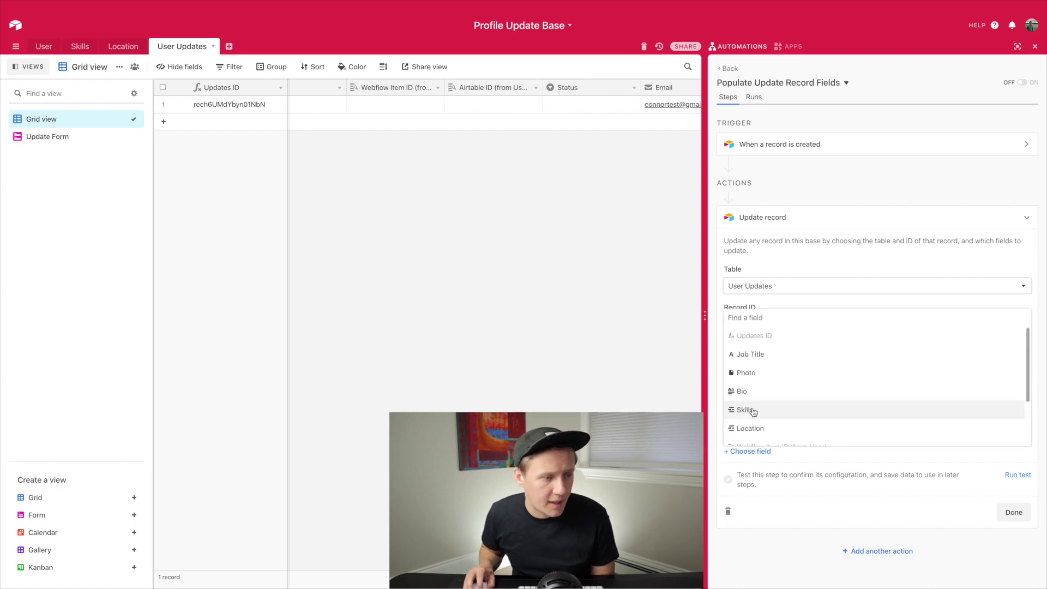
{"action": "scroll", "coordinate": [752, 411], "scroll_direction": "down", "scroll_amount": 2}
{"action": "left_click", "coordinate": [753, 420]}
{"action": "scroll", "coordinate": [815, 465], "scroll_direction": "down", "scroll_amount": 1}
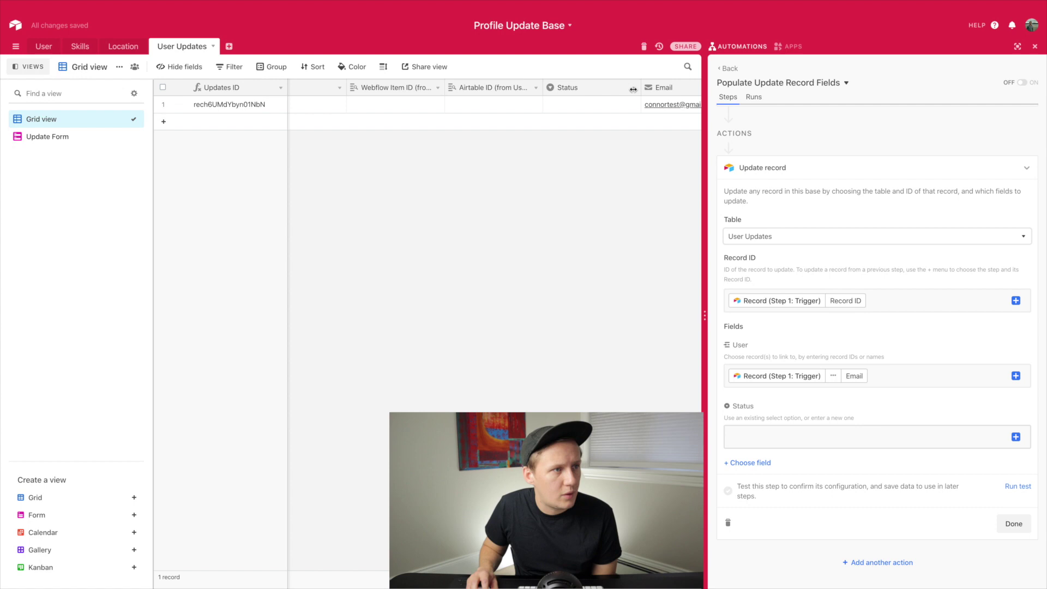
{"action": "left_click", "coordinate": [635, 89]}
{"action": "left_click", "coordinate": [627, 108]}
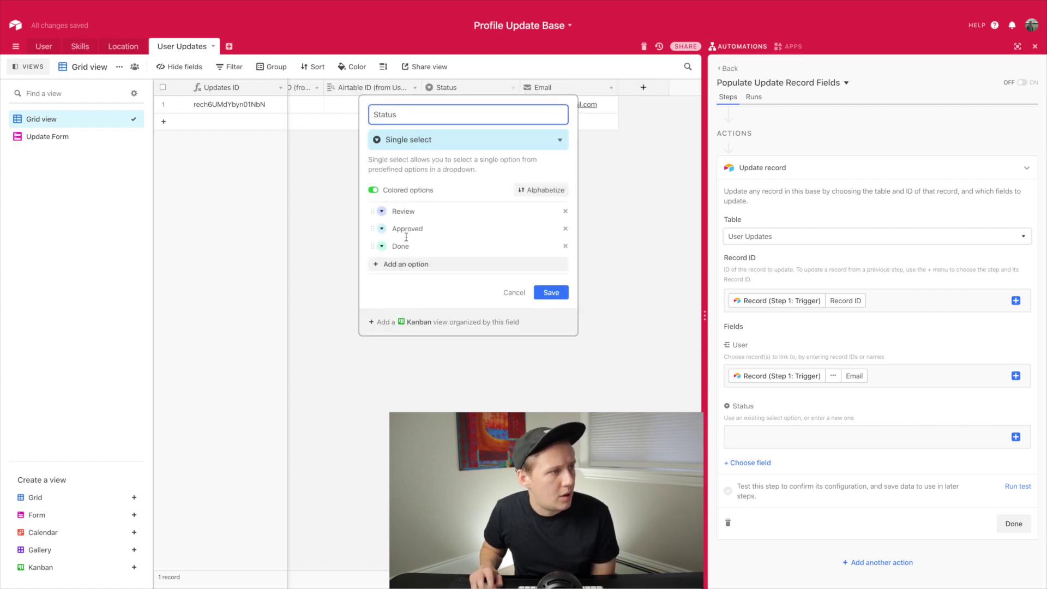
{"action": "left_click", "coordinate": [597, 249]}
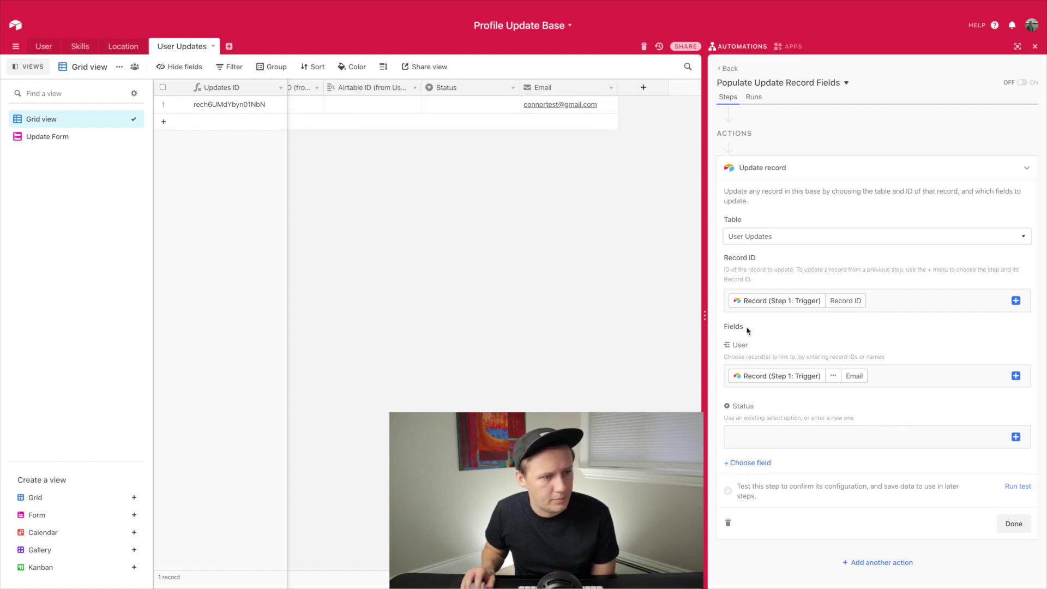
{"action": "left_click", "coordinate": [773, 428]}
{"action": "type", "text": "Review"}
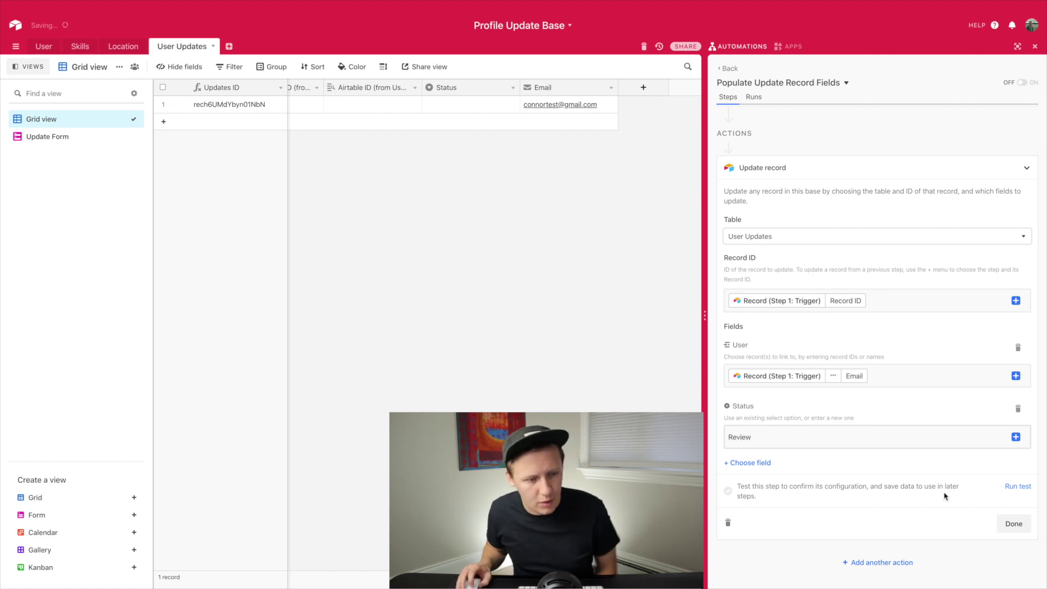
Run the test of the Update record action and check the linked User, ID and Status fields in User Updates.
{"action": "left_click", "coordinate": [1013, 523]}
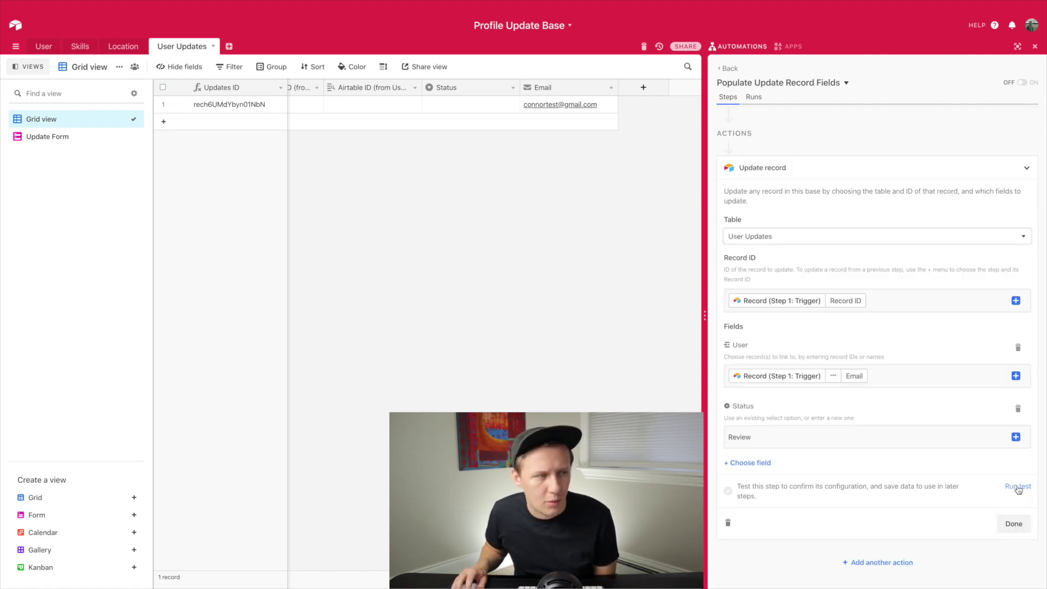
{"action": "left_click", "coordinate": [1017, 488]}
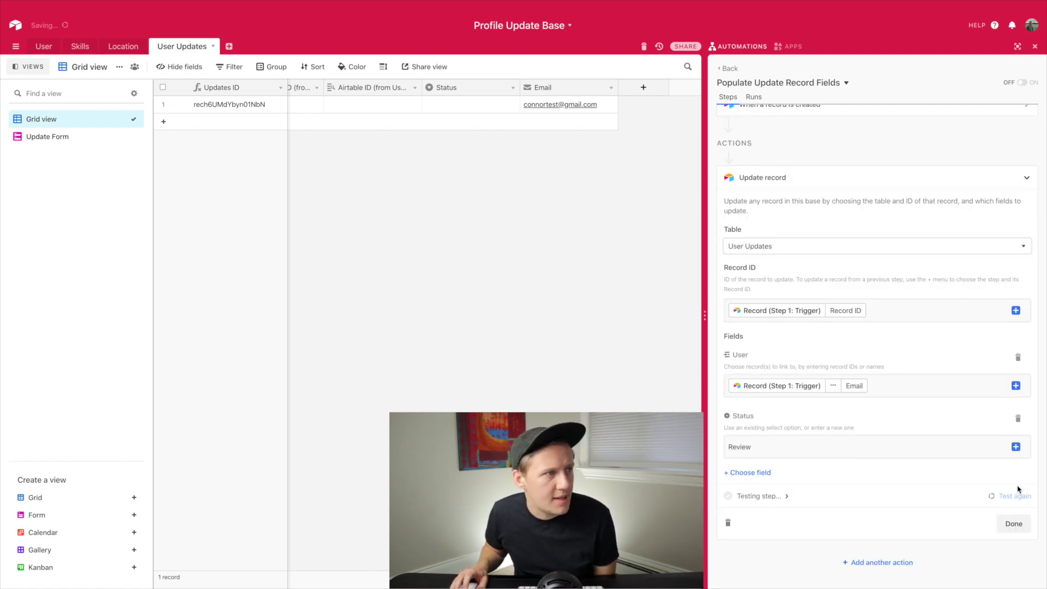
{"action": "scroll", "coordinate": [498, 105], "scroll_direction": "left", "scroll_amount": 5}
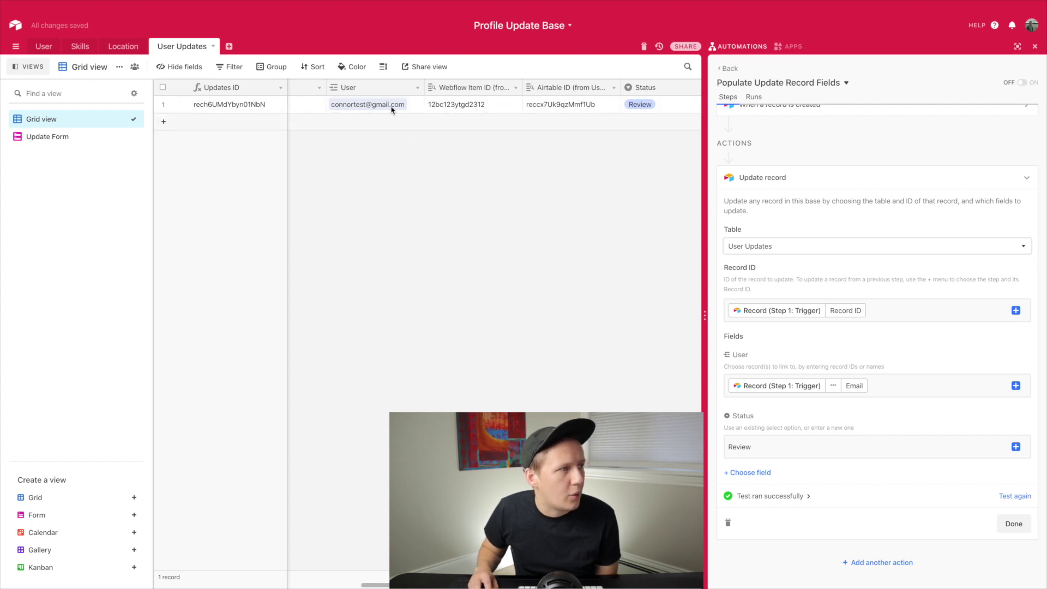
{"action": "scroll", "coordinate": [628, 106], "scroll_direction": "right", "scroll_amount": 3}
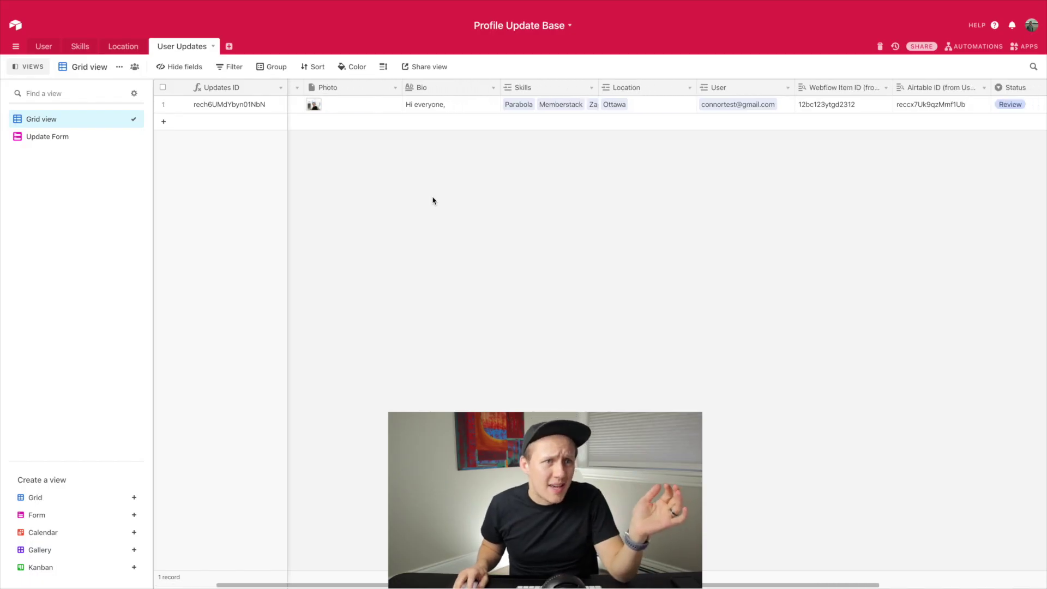
{"action": "scroll", "coordinate": [434, 201], "scroll_direction": "right", "scroll_amount": 5}
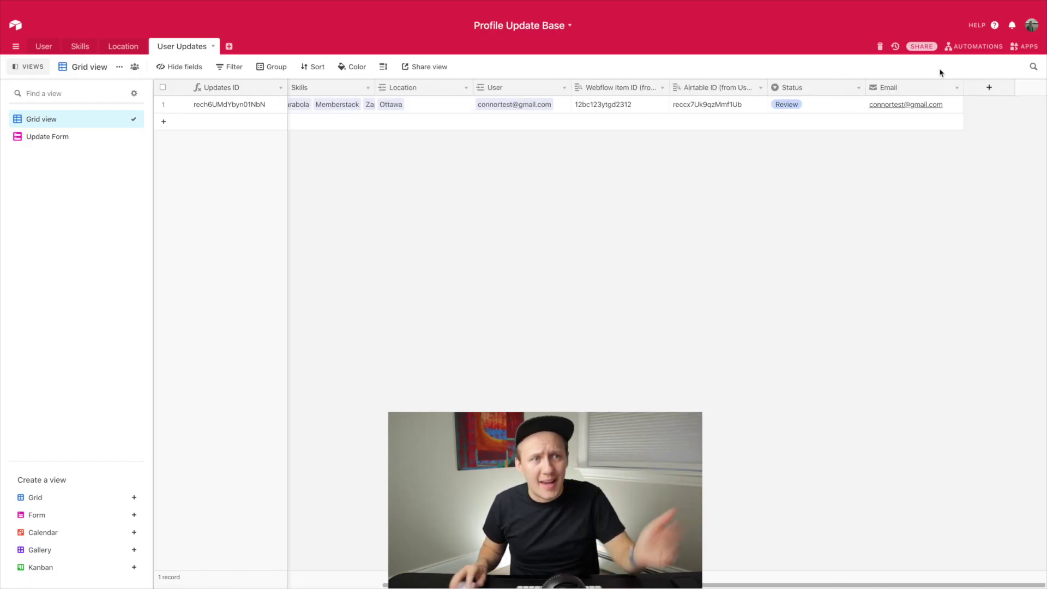
Add a Send a Slack message action after the Update record action, look at its account choices and close the automation.
{"action": "left_click", "coordinate": [969, 48]}
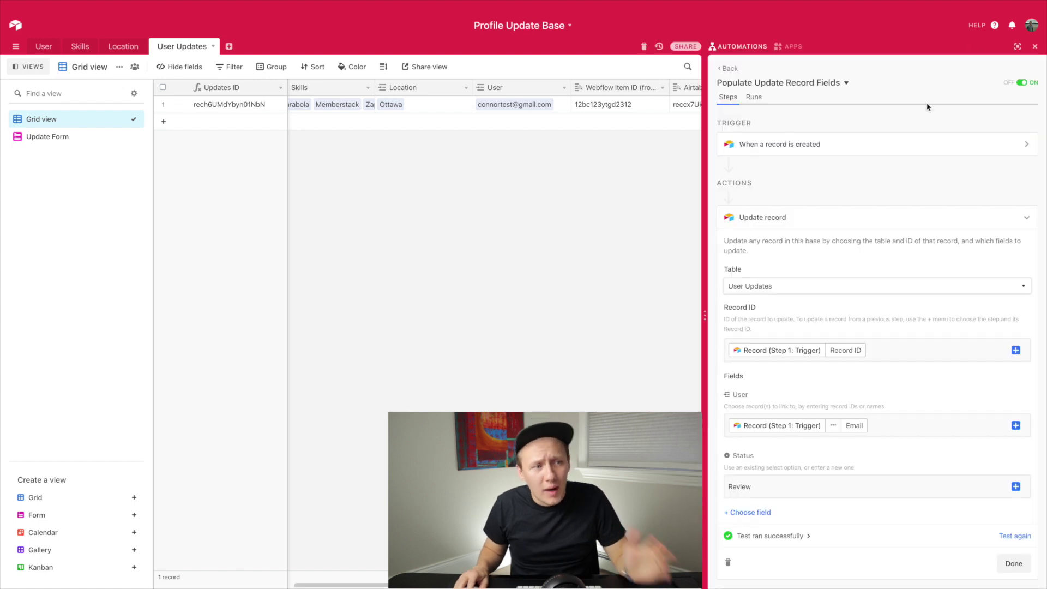
{"action": "scroll", "coordinate": [870, 203], "scroll_direction": "down", "scroll_amount": 1}
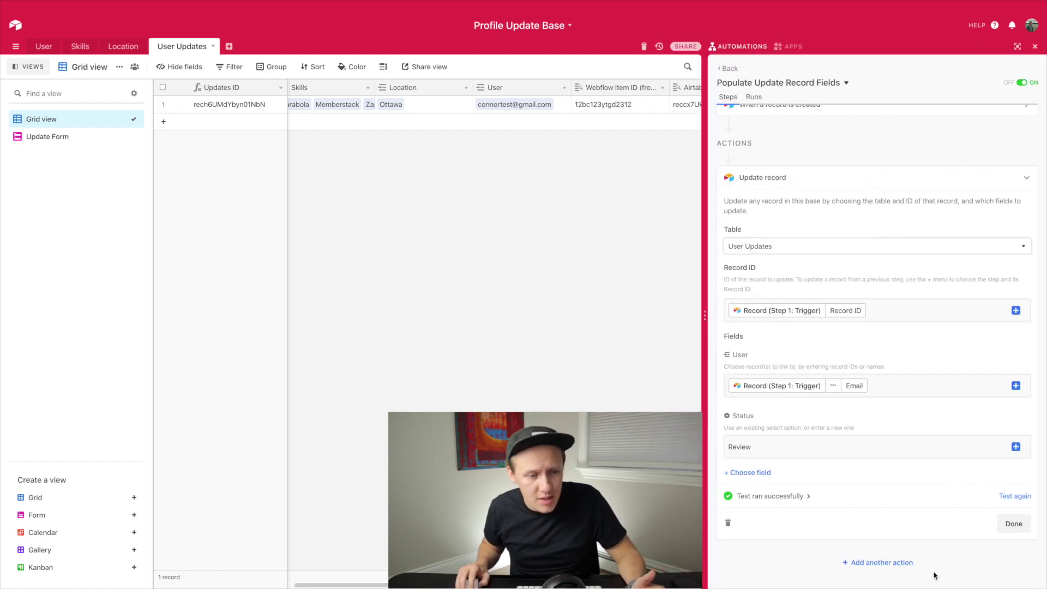
{"action": "left_click", "coordinate": [893, 567]}
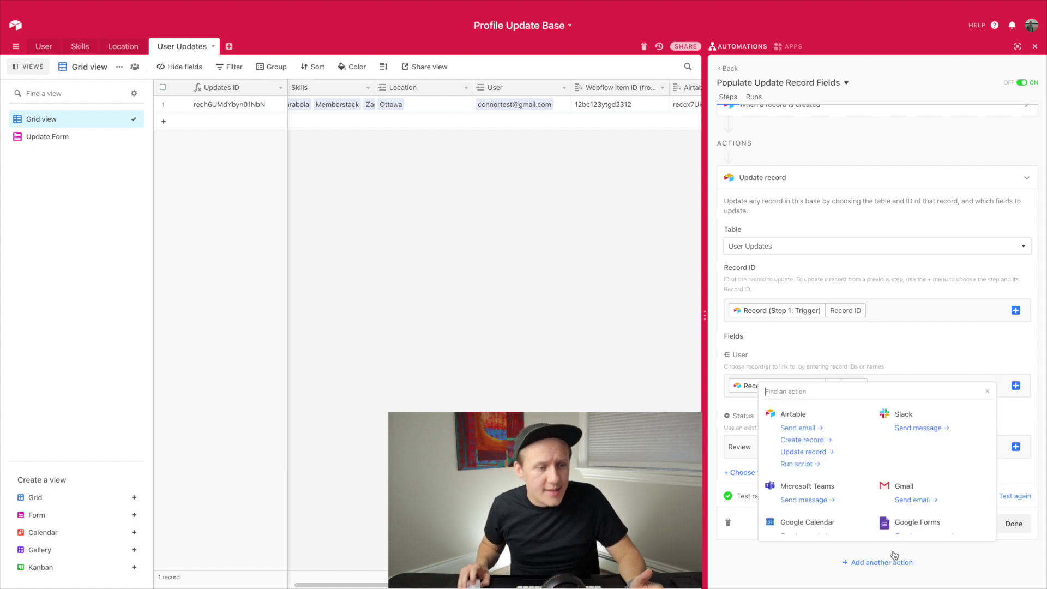
{"action": "left_click", "coordinate": [918, 428]}
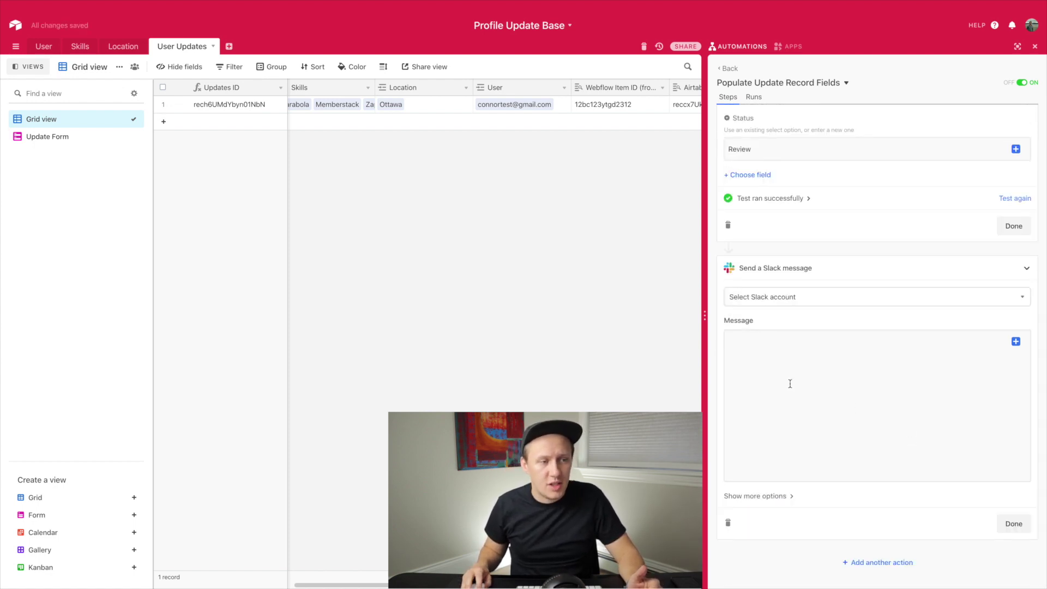
{"action": "left_click", "coordinate": [796, 301]}
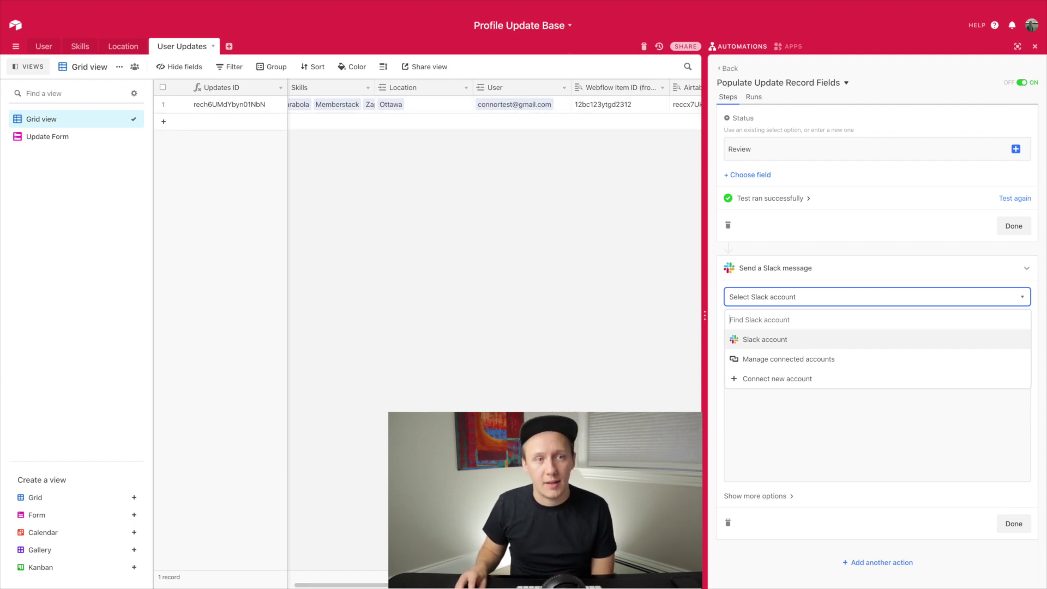
{"action": "left_click", "coordinate": [1034, 46]}
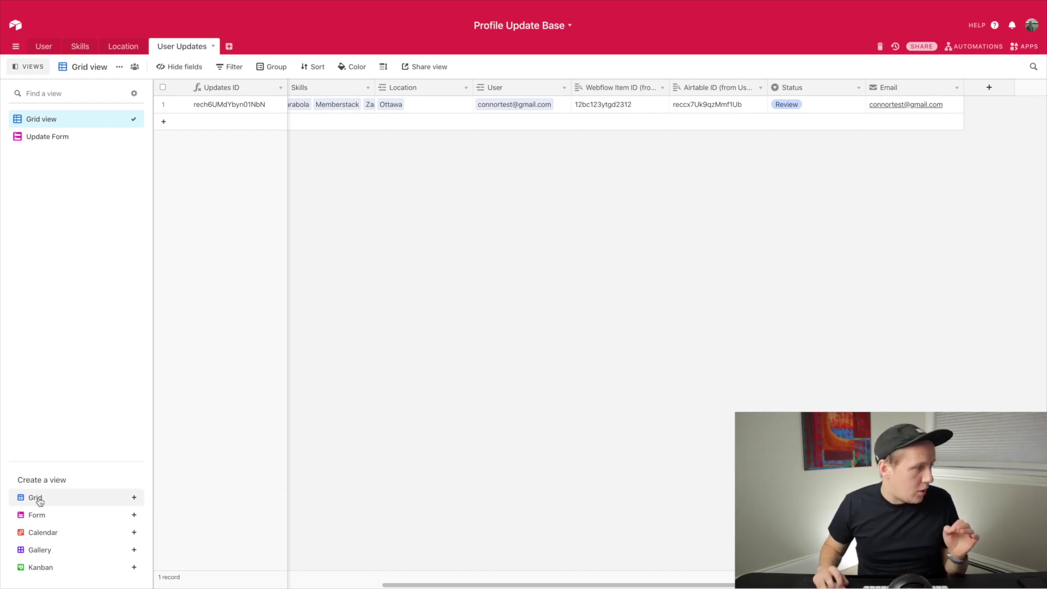
Try the Approved option in the User Updates record's Status, then set it back to Review.
{"action": "mouse_move", "coordinate": [37, 498]}
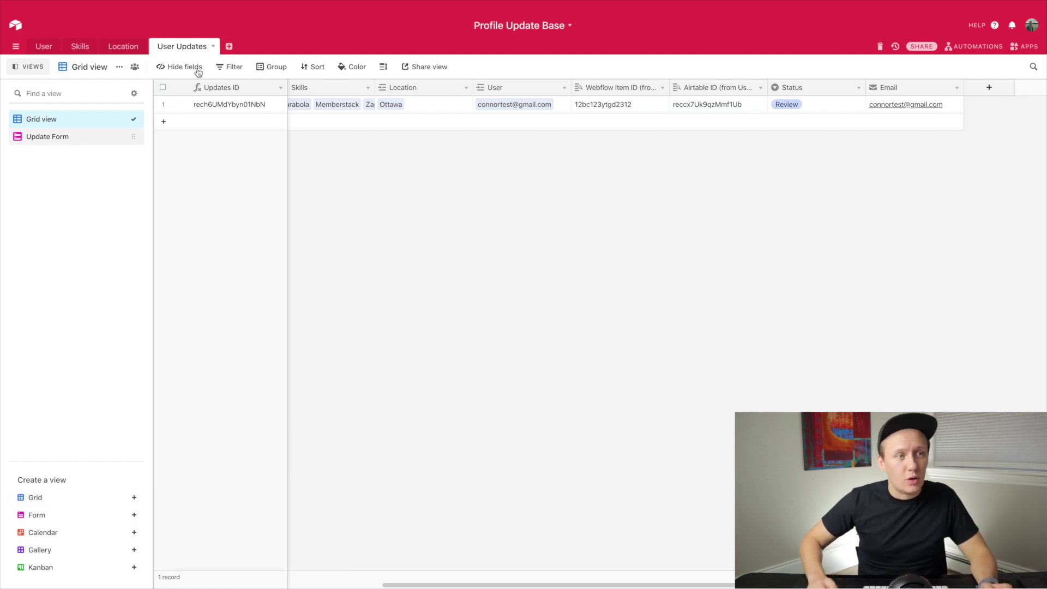
{"action": "left_click", "coordinate": [820, 108]}
{"action": "left_click", "coordinate": [820, 106]}
{"action": "left_click", "coordinate": [806, 174]}
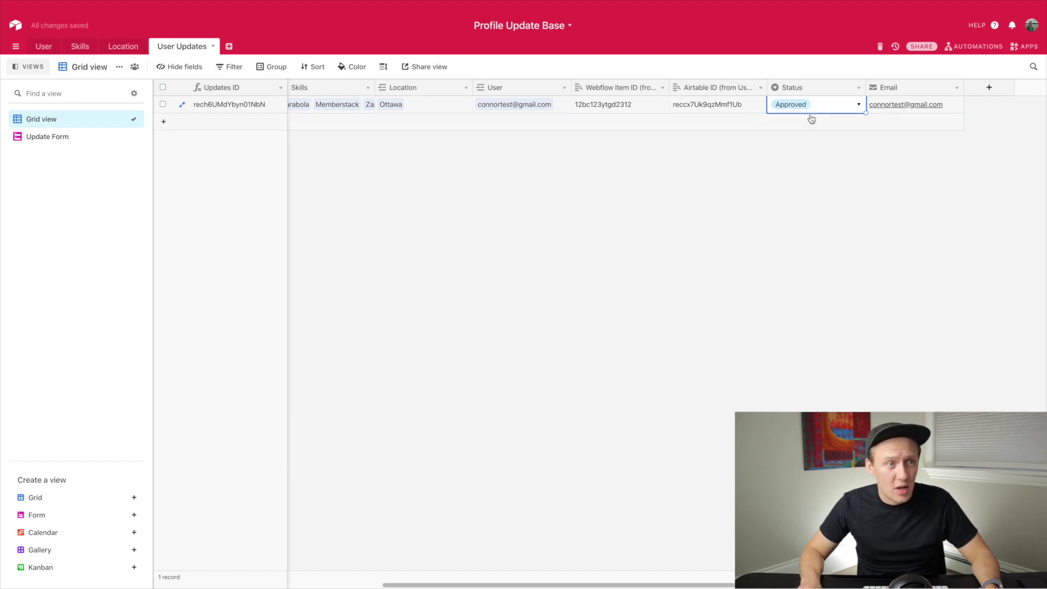
{"action": "left_click", "coordinate": [814, 103]}
{"action": "left_click", "coordinate": [813, 159]}
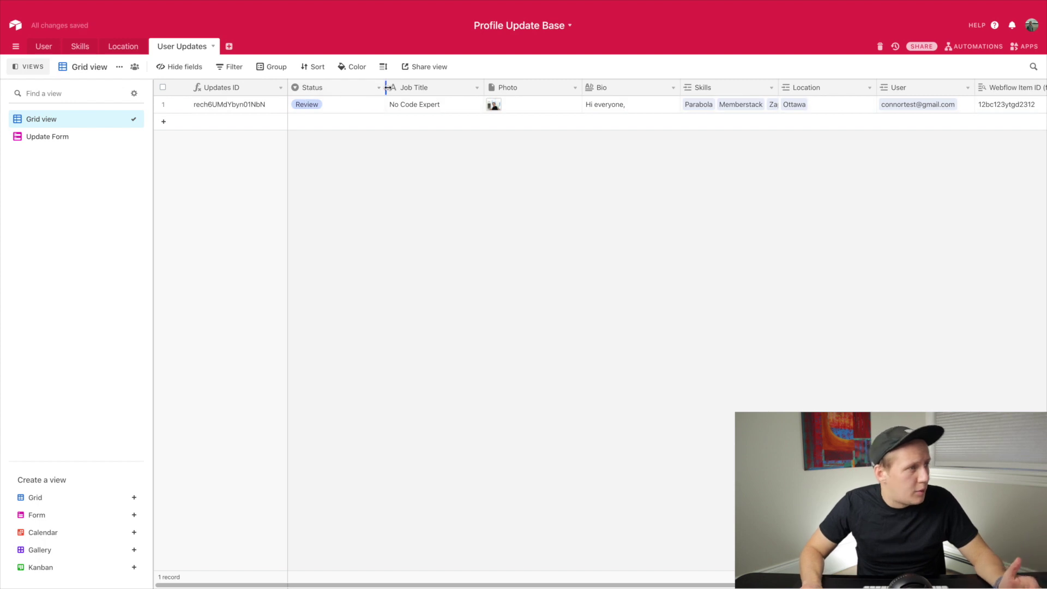
Narrow the Status column and create a new grid view named Approved View for the User Updates table.
{"action": "left_click_drag", "start_coordinate": [385, 87], "coordinate": [344, 86]}
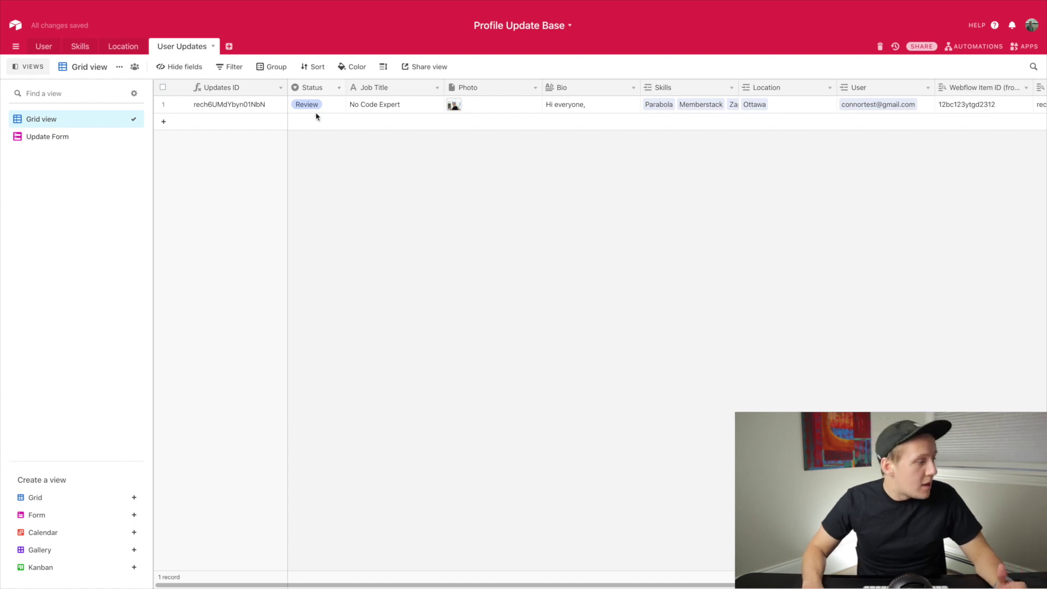
{"action": "mouse_move", "coordinate": [71, 497]}
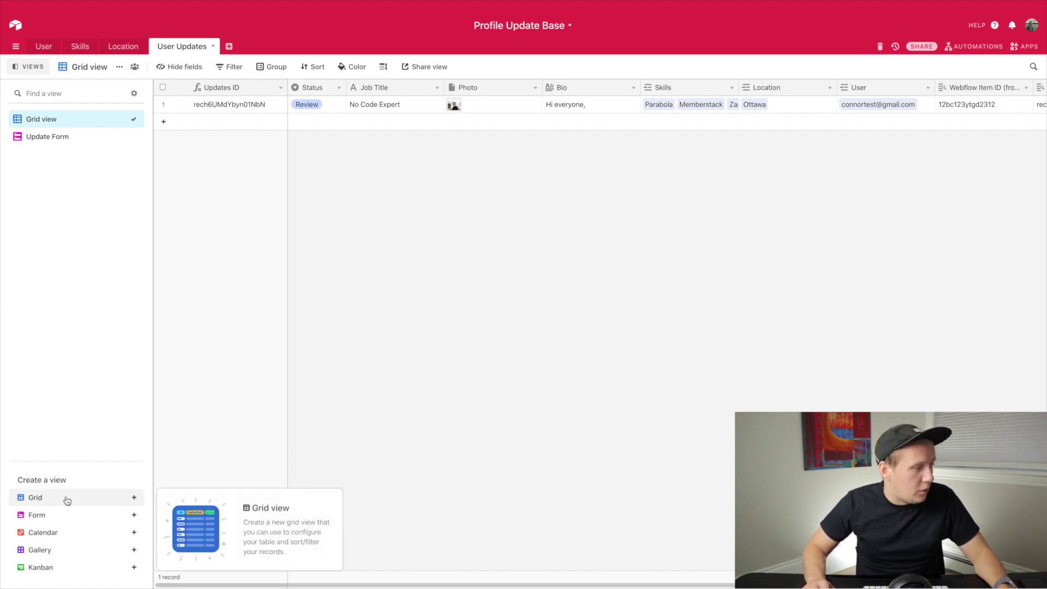
{"action": "left_click", "coordinate": [67, 500]}
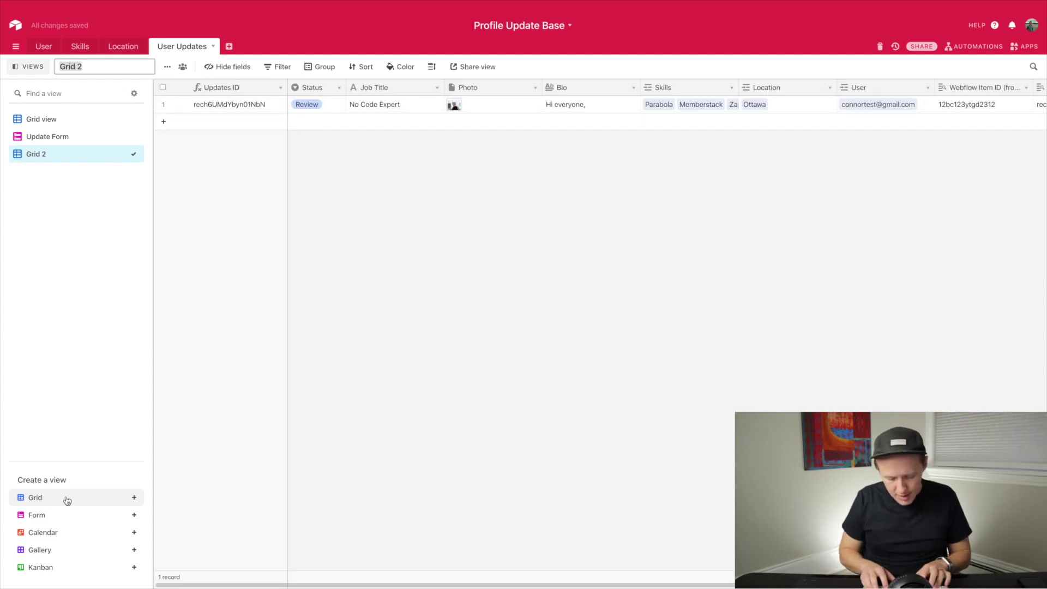
{"action": "type", "text": "Approved "}
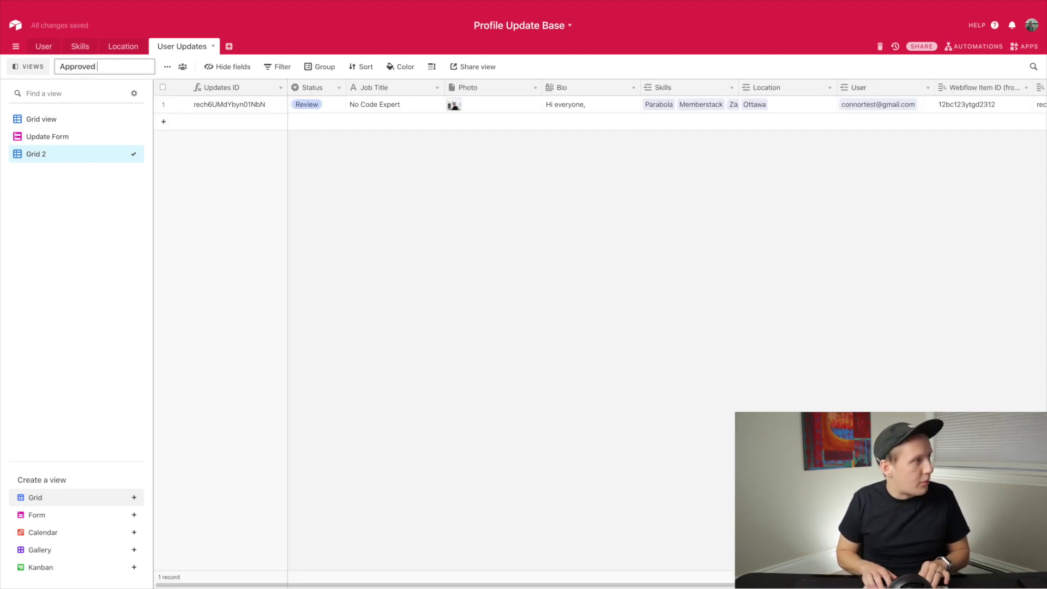
{"action": "type", "text": "View"}
{"action": "key", "text": "Return"}
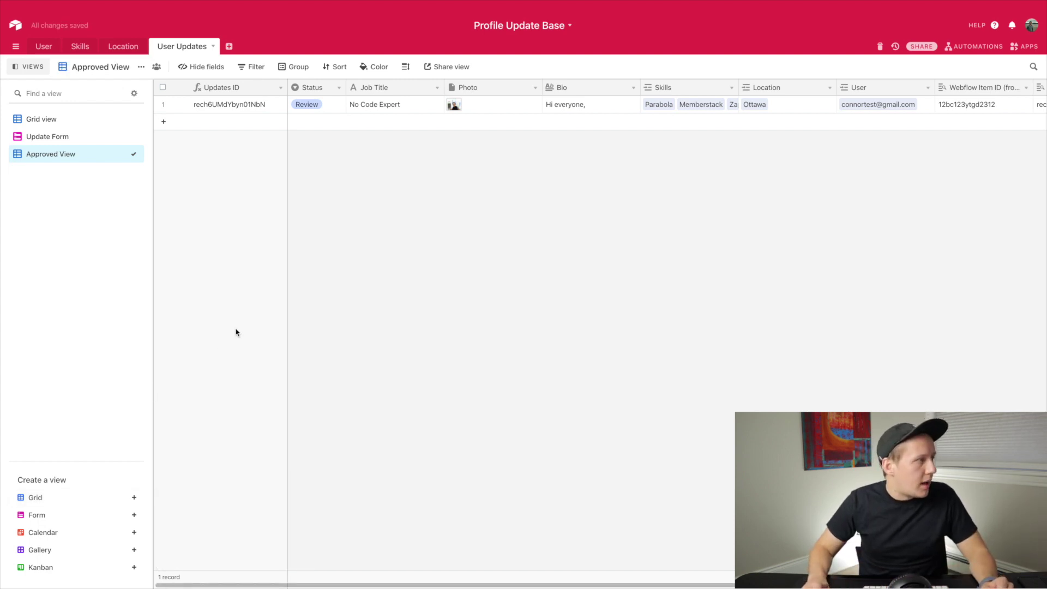
Filter the Approved View to records where Status is Approved.
{"action": "left_click", "coordinate": [253, 77]}
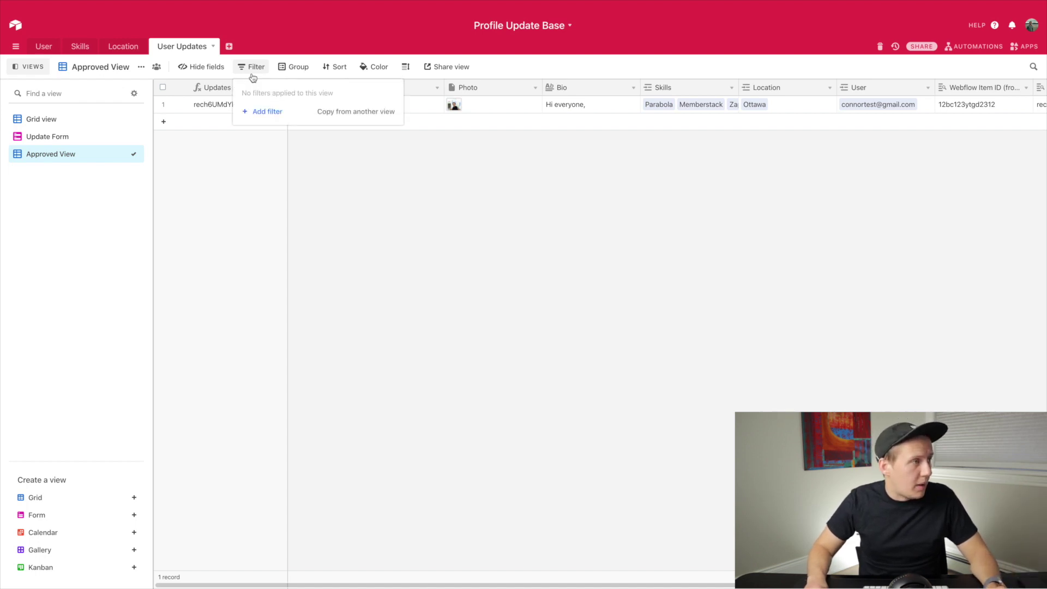
{"action": "left_click", "coordinate": [268, 111]}
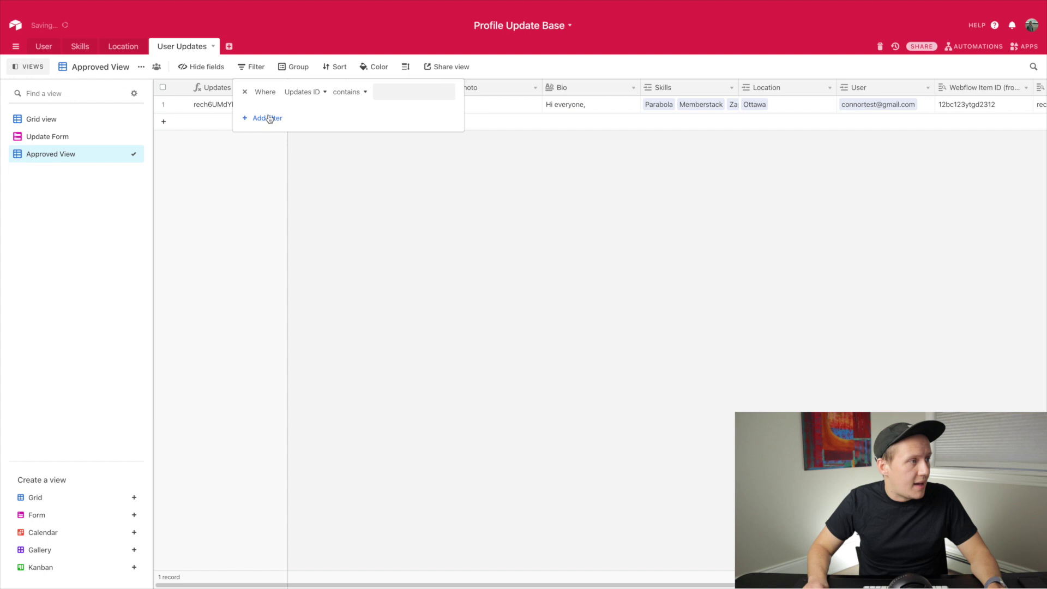
{"action": "left_click", "coordinate": [303, 93]}
{"action": "left_click", "coordinate": [315, 148]}
{"action": "left_click", "coordinate": [369, 94]}
{"action": "left_click", "coordinate": [379, 151]}
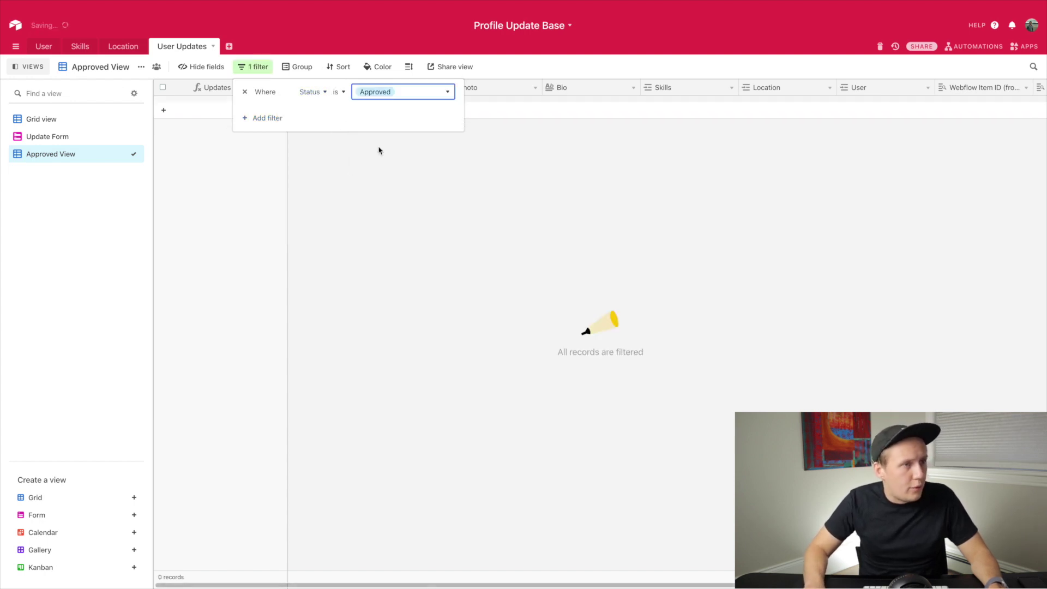
{"action": "left_click", "coordinate": [388, 173]}
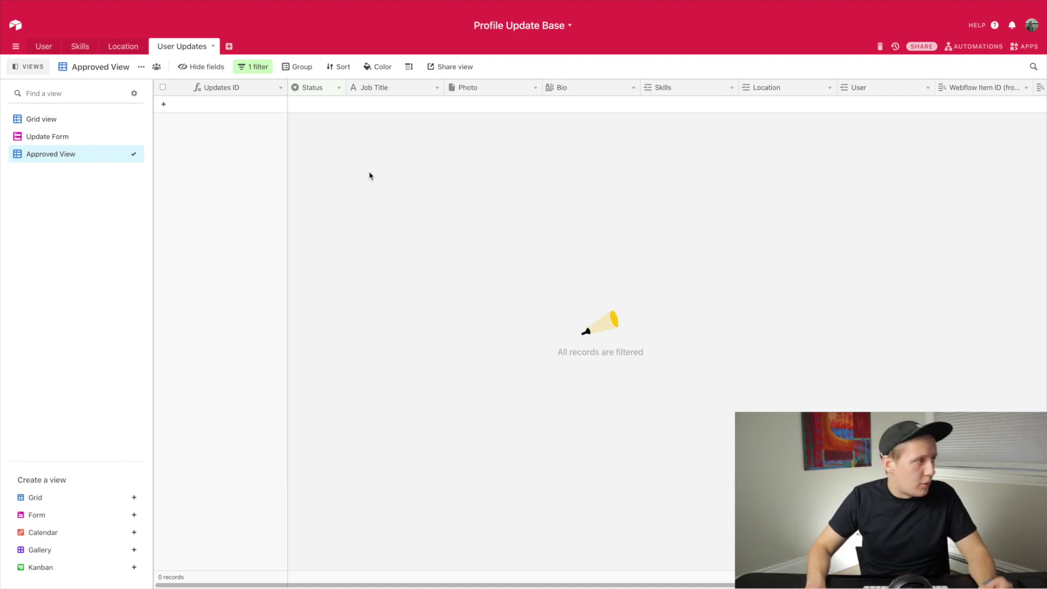
Set the record's Status to Approved in the Grid view, then open the Approved View.
{"action": "left_click", "coordinate": [49, 118]}
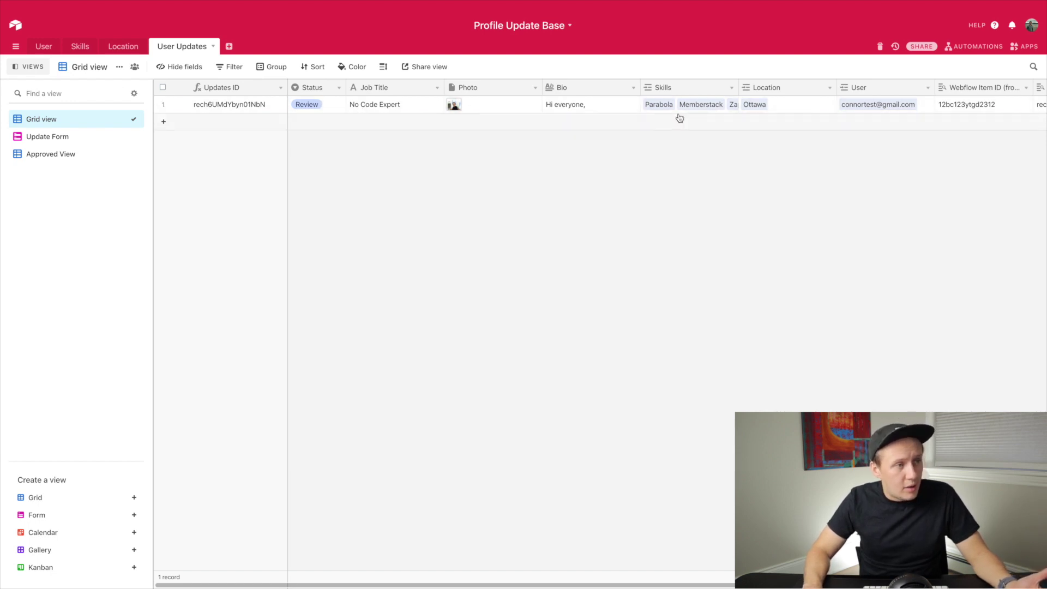
{"action": "scroll", "coordinate": [676, 116], "scroll_direction": "right", "scroll_amount": 5}
{"action": "scroll", "coordinate": [674, 116], "scroll_direction": "left", "scroll_amount": 5}
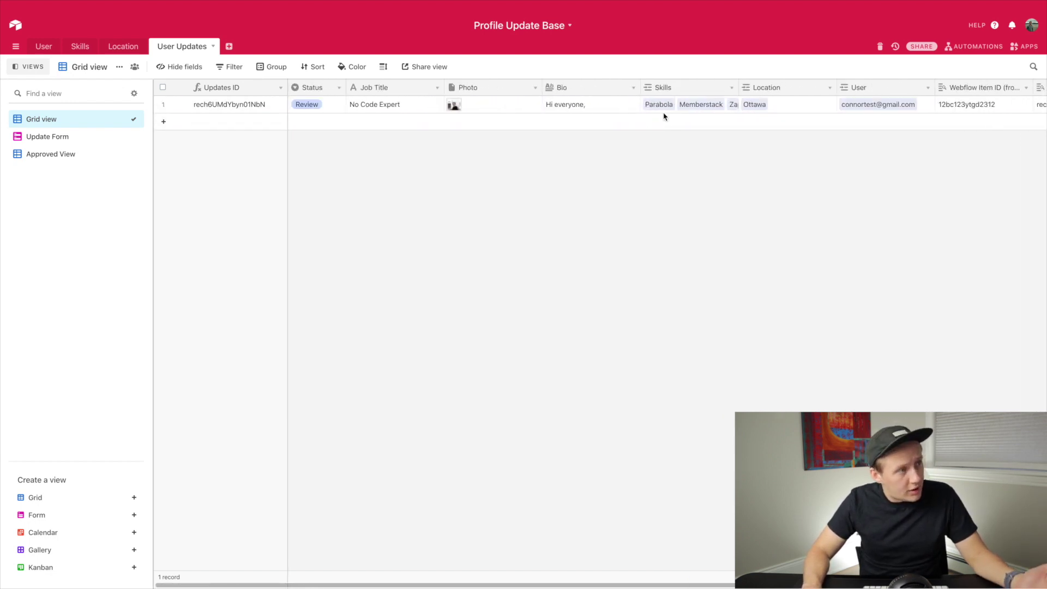
{"action": "left_click", "coordinate": [327, 110]}
{"action": "left_click", "coordinate": [327, 111]}
{"action": "left_click", "coordinate": [322, 176]}
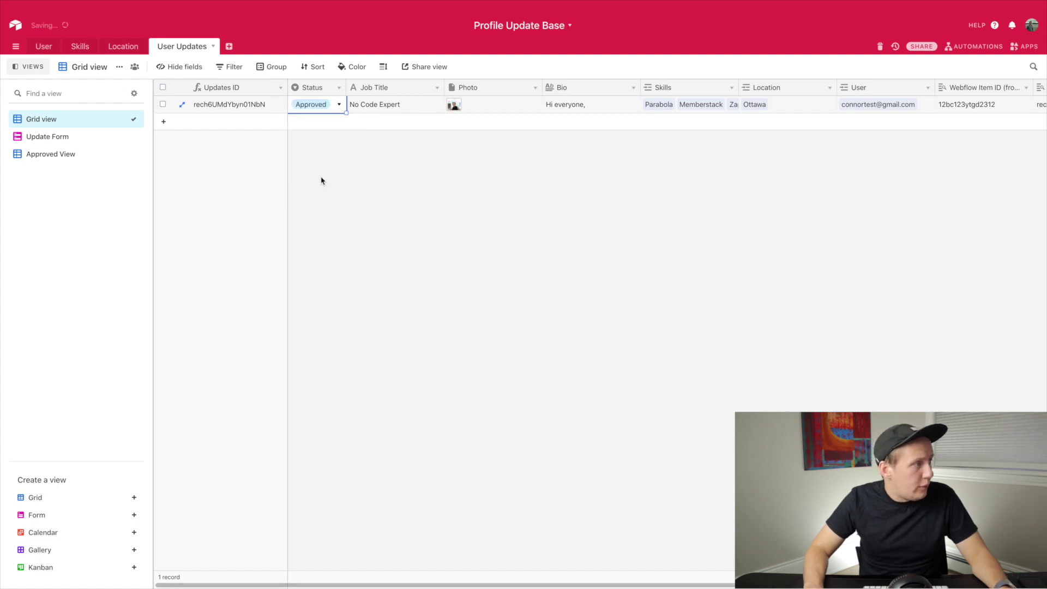
{"action": "left_click", "coordinate": [87, 159]}
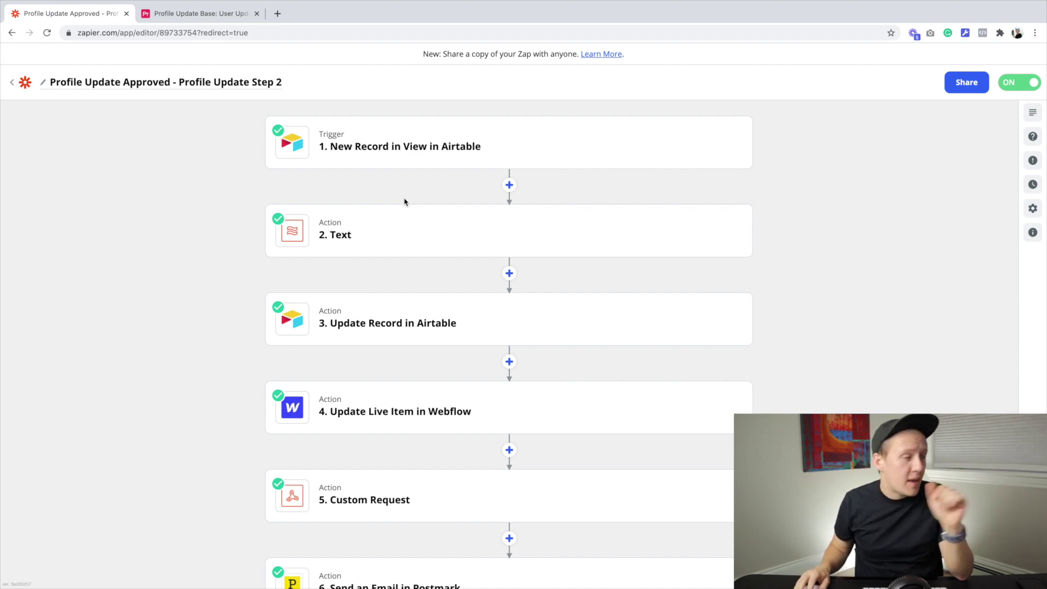
In Zapier, examine the event and setup of the Text action in the Profile Update Approved zap.
{"action": "left_click", "coordinate": [398, 249]}
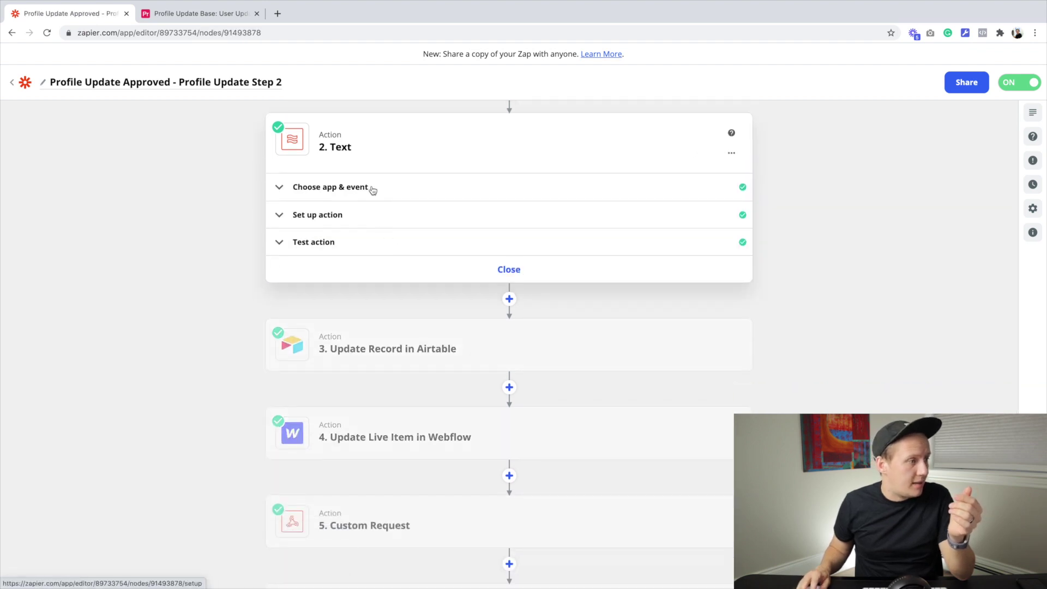
{"action": "left_click", "coordinate": [371, 188]}
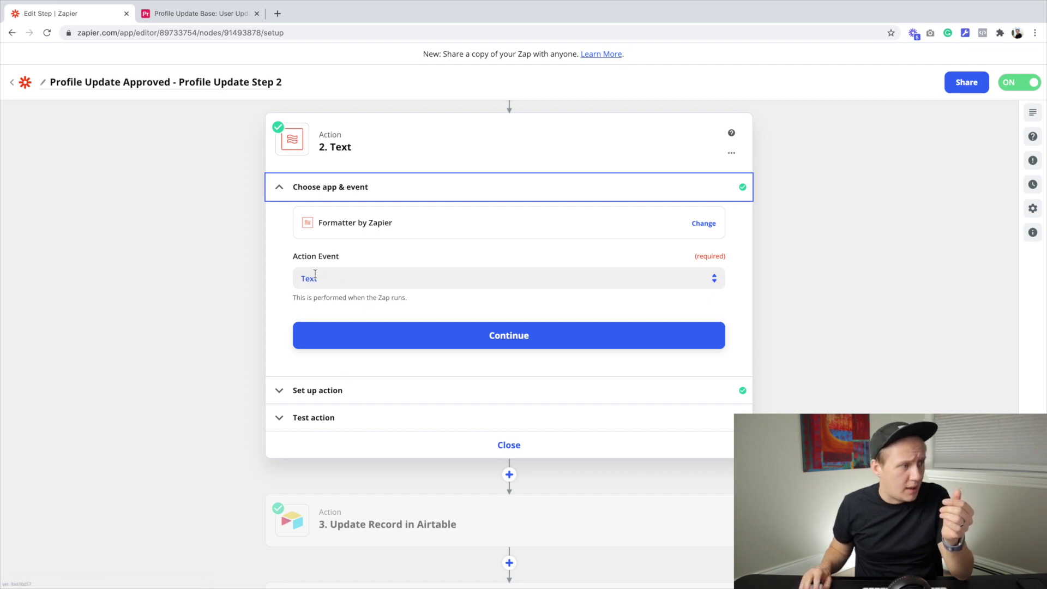
{"action": "left_click", "coordinate": [364, 390]}
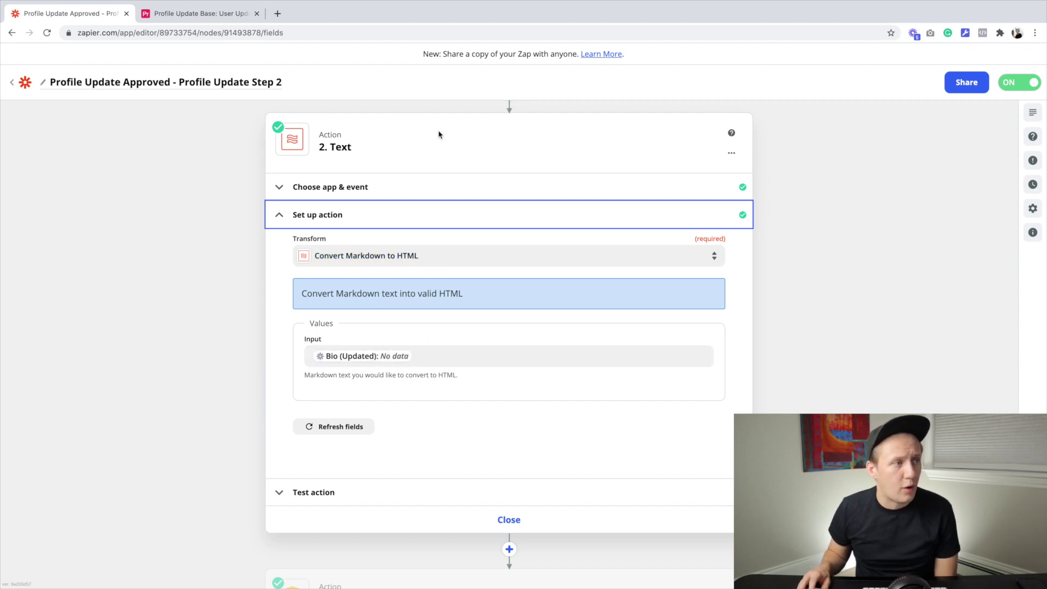
Switch to Airtable, examine the approved record's fields in the Approved View, and expand the record to read its formatted Bio text.
{"action": "scroll", "coordinate": [439, 131], "scroll_direction": "up", "scroll_amount": 2}
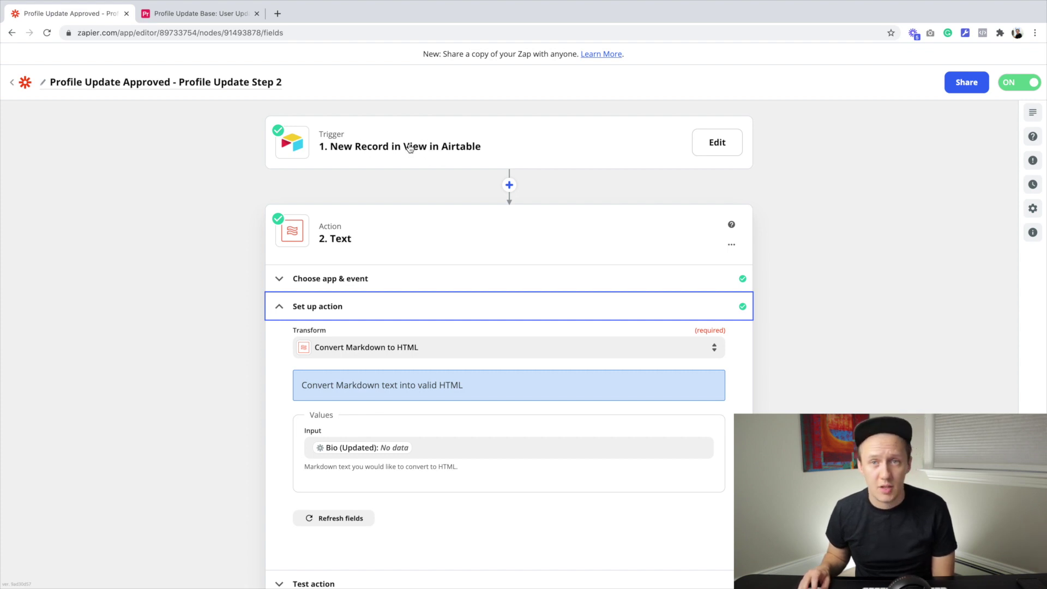
{"action": "left_click", "coordinate": [197, 13]}
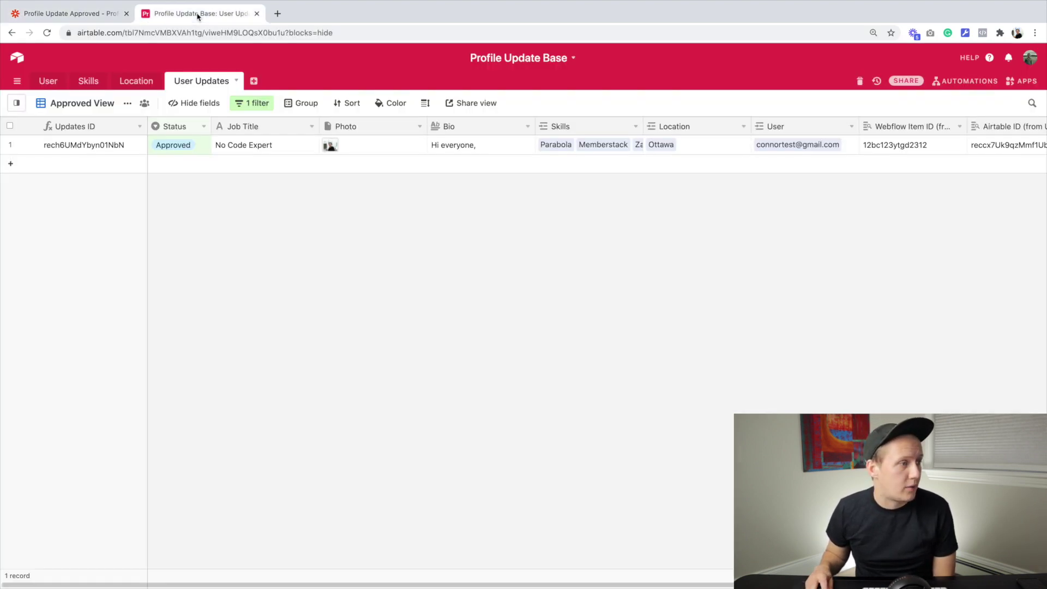
{"action": "scroll", "coordinate": [844, 157], "scroll_direction": "right", "scroll_amount": 4}
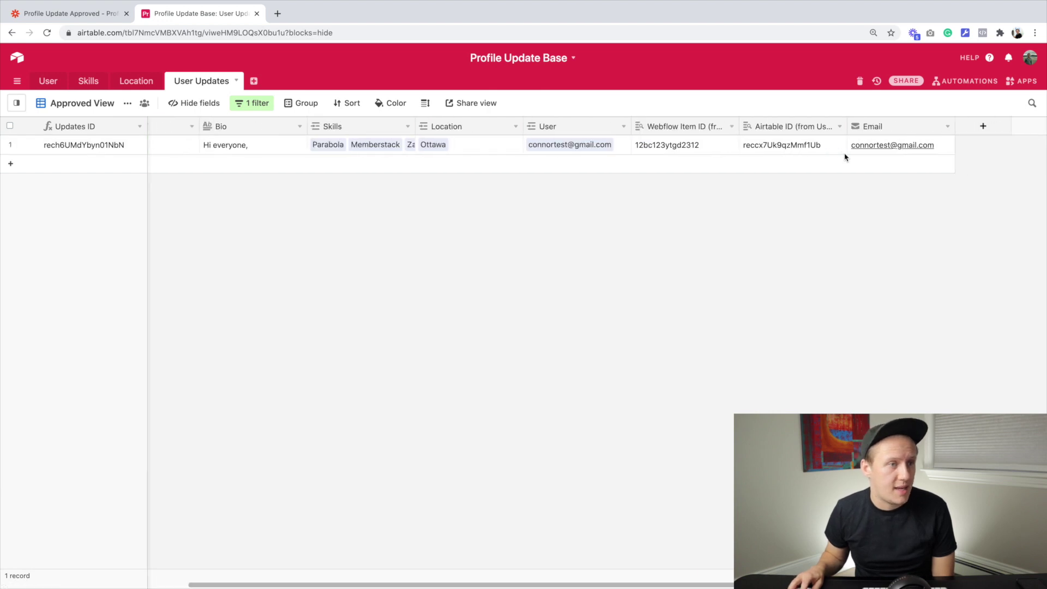
{"action": "scroll", "coordinate": [845, 156], "scroll_direction": "left", "scroll_amount": 4}
{"action": "left_click", "coordinate": [504, 146]}
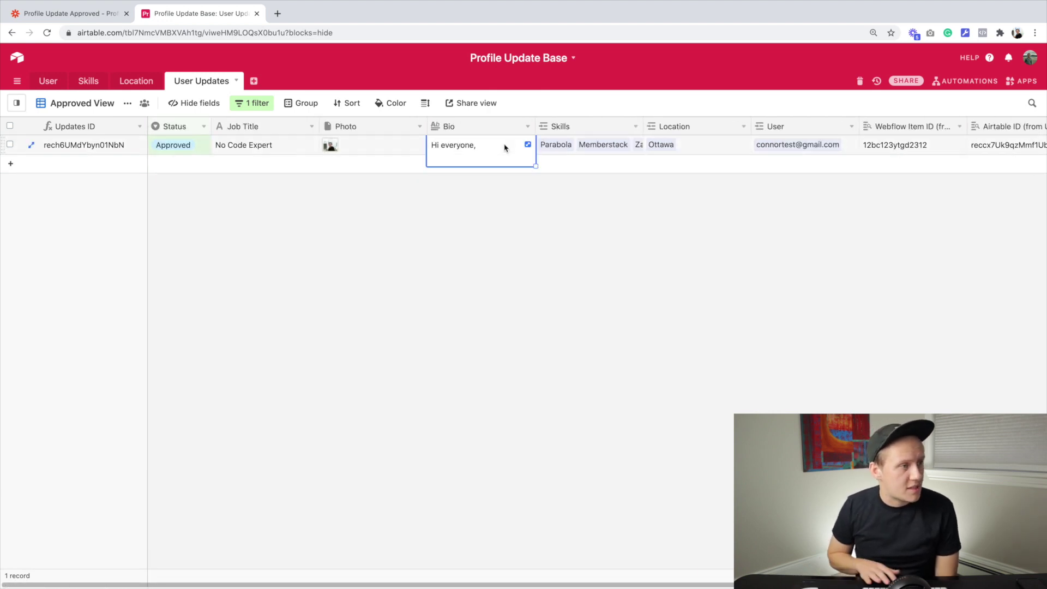
{"action": "double_click", "coordinate": [505, 147]}
{"action": "scroll", "coordinate": [389, 416], "scroll_direction": "down", "scroll_amount": 2}
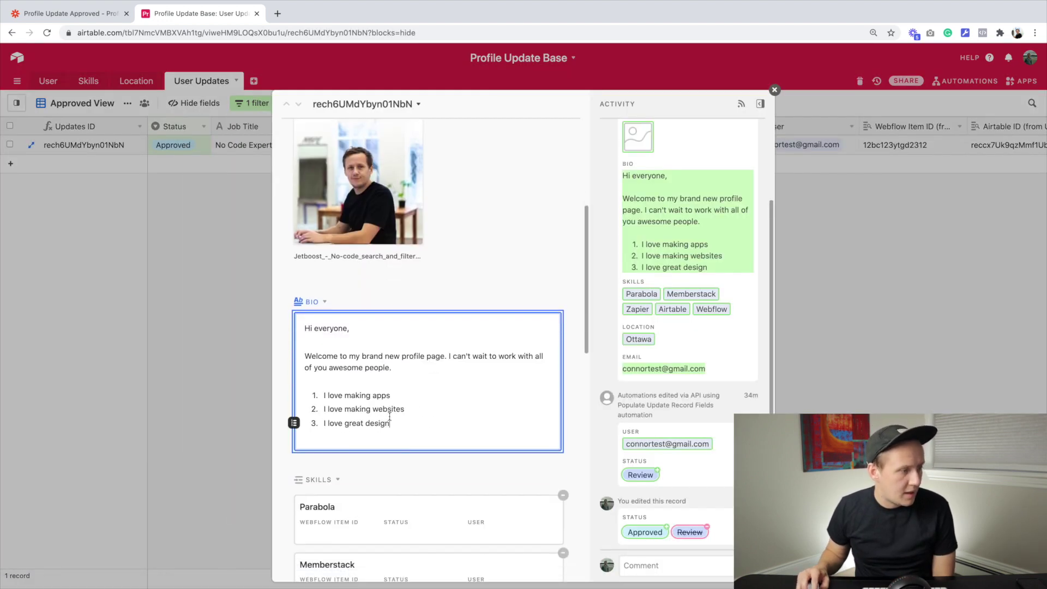
{"action": "left_click_drag", "start_coordinate": [410, 427], "coordinate": [282, 320]}
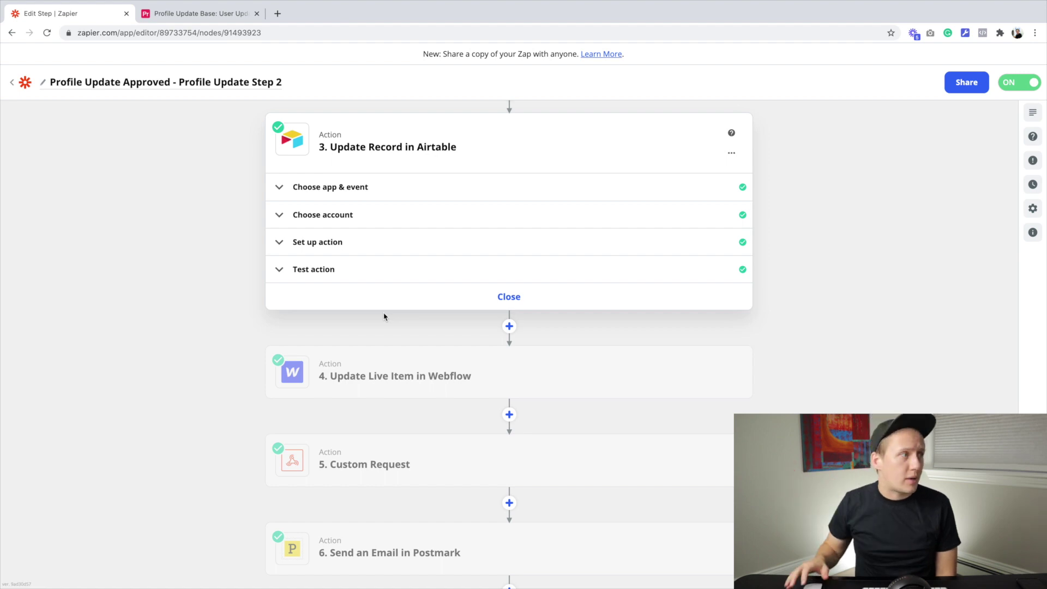
In Airtable, review the matching User record's fields, including Skills and Location, and return to the User Updates table.
{"action": "left_click", "coordinate": [200, 13]}
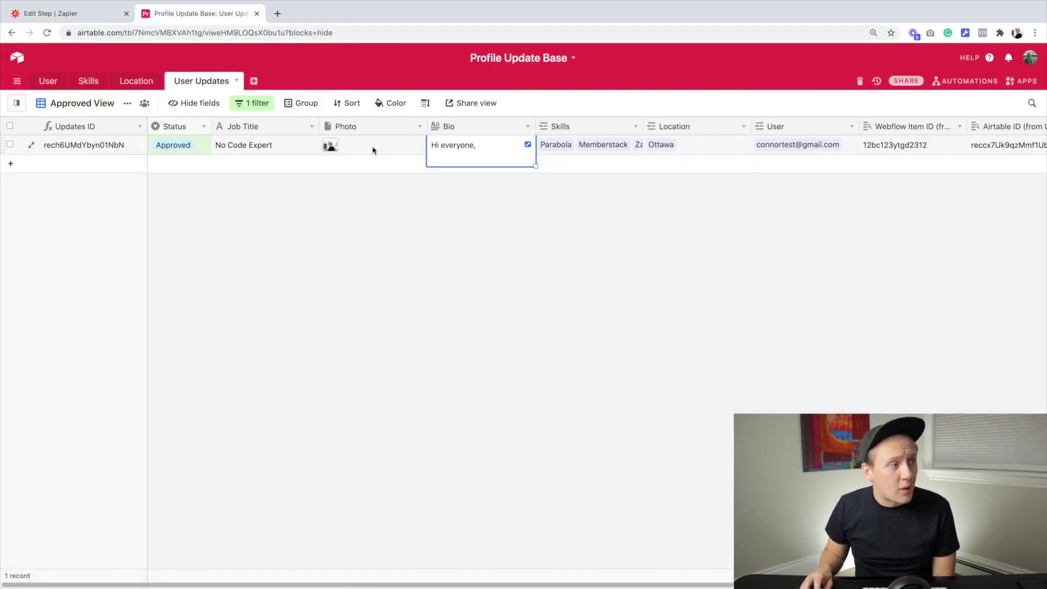
{"action": "left_click", "coordinate": [48, 81]}
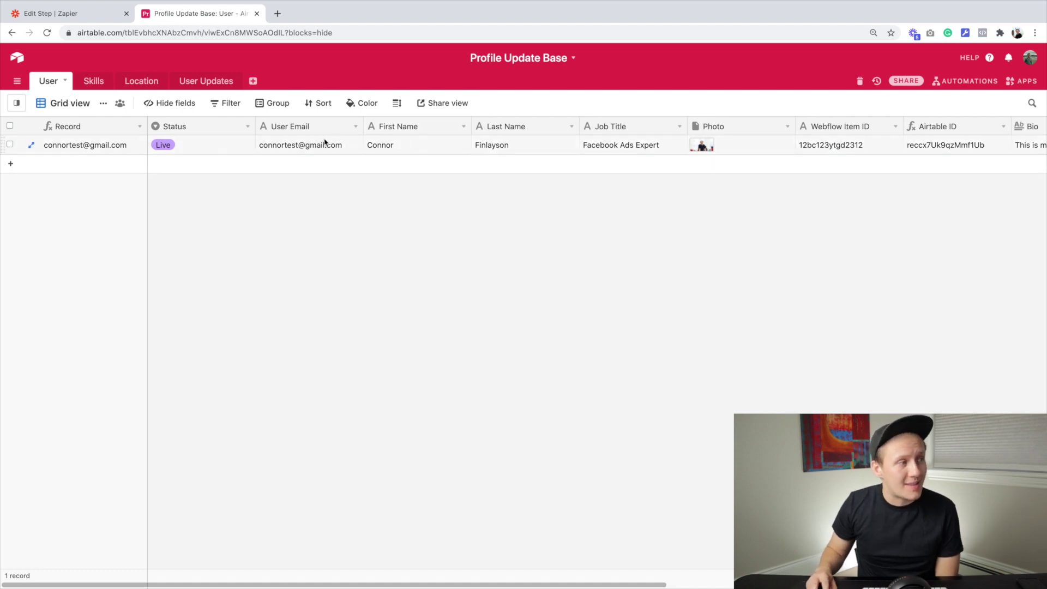
{"action": "scroll", "coordinate": [751, 145], "scroll_direction": "right", "scroll_amount": 8}
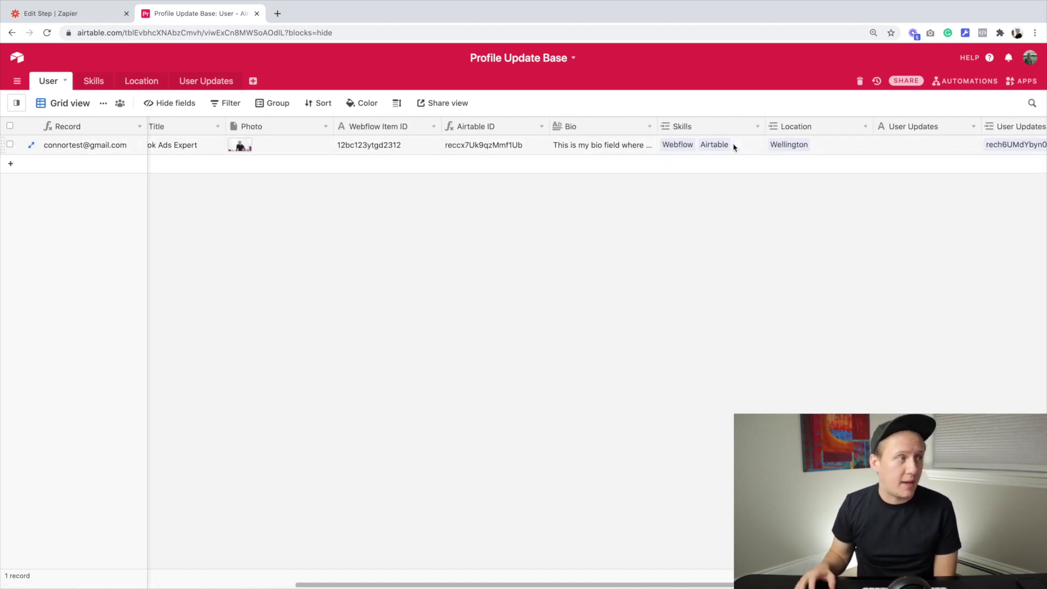
{"action": "left_click", "coordinate": [191, 85]}
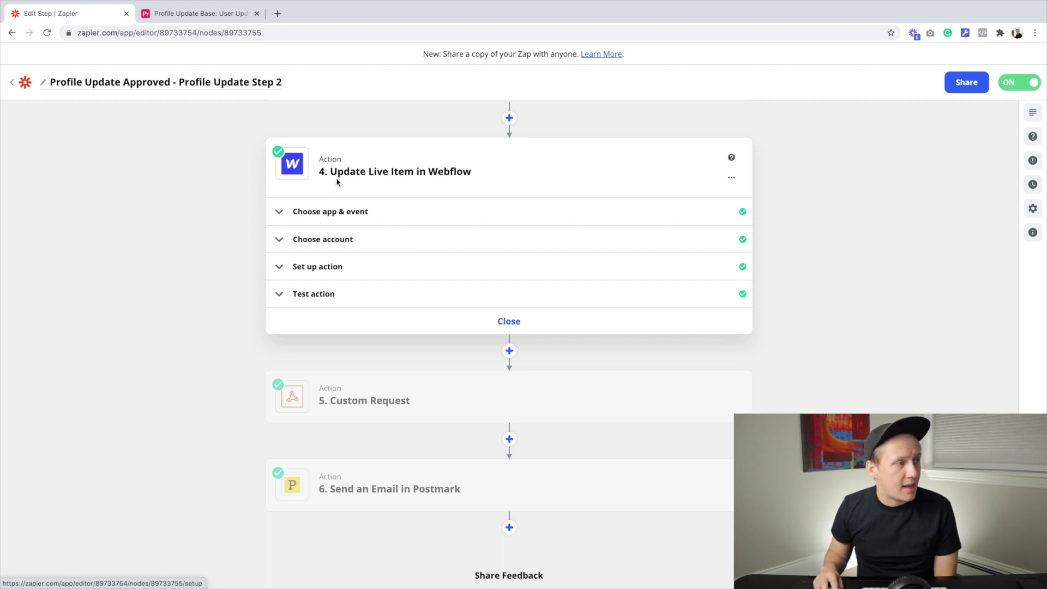
Examine the setup of Zapier's Update Live Item in Webflow action and check the linked ID fields in Airtable's Approved View.
{"action": "left_click", "coordinate": [402, 273]}
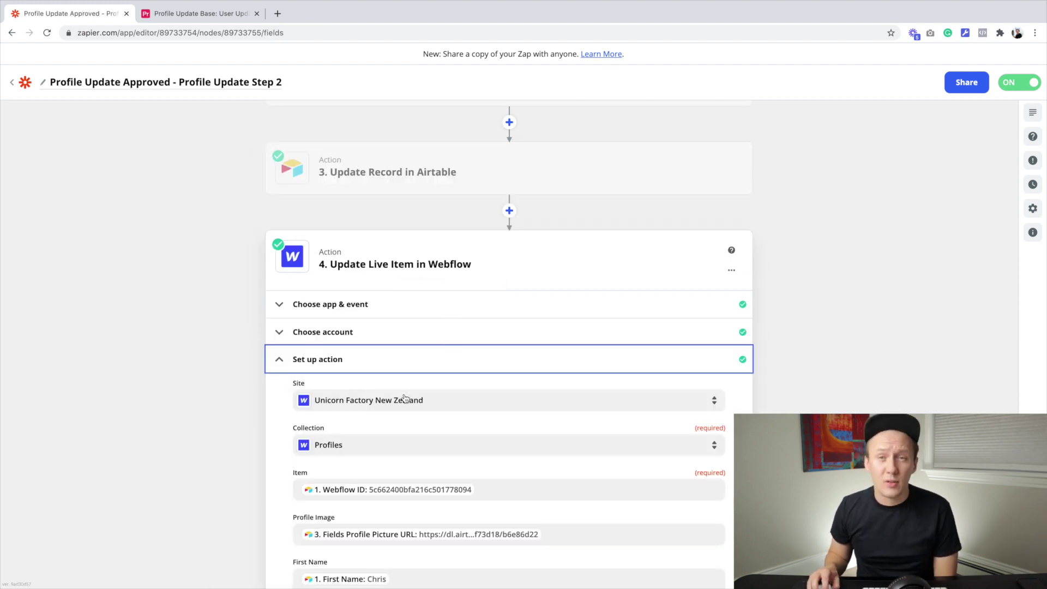
{"action": "scroll", "coordinate": [426, 405], "scroll_direction": "down", "scroll_amount": 1}
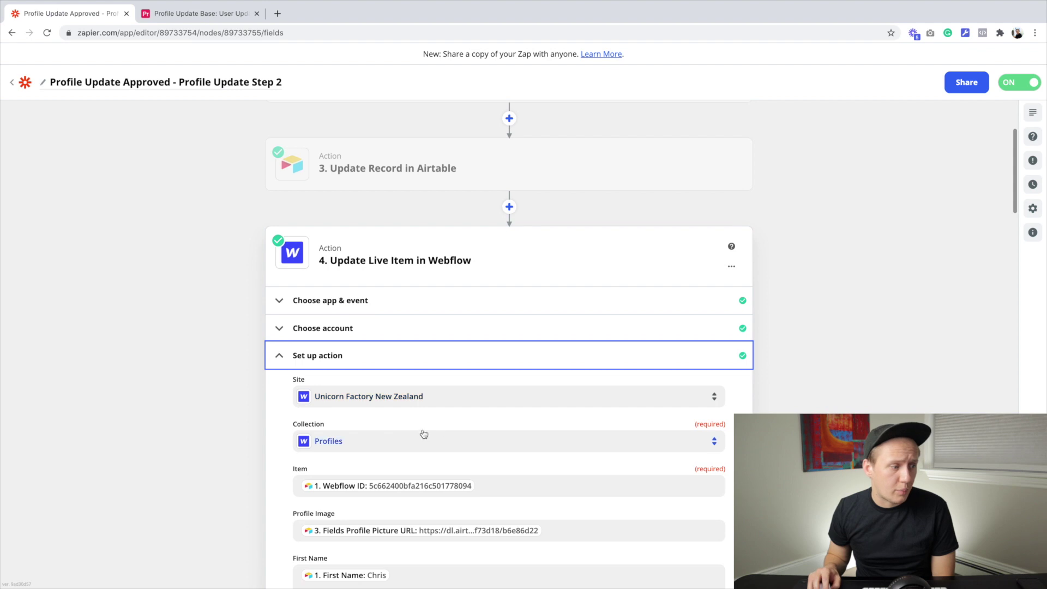
{"action": "scroll", "coordinate": [424, 436], "scroll_direction": "up", "scroll_amount": 1}
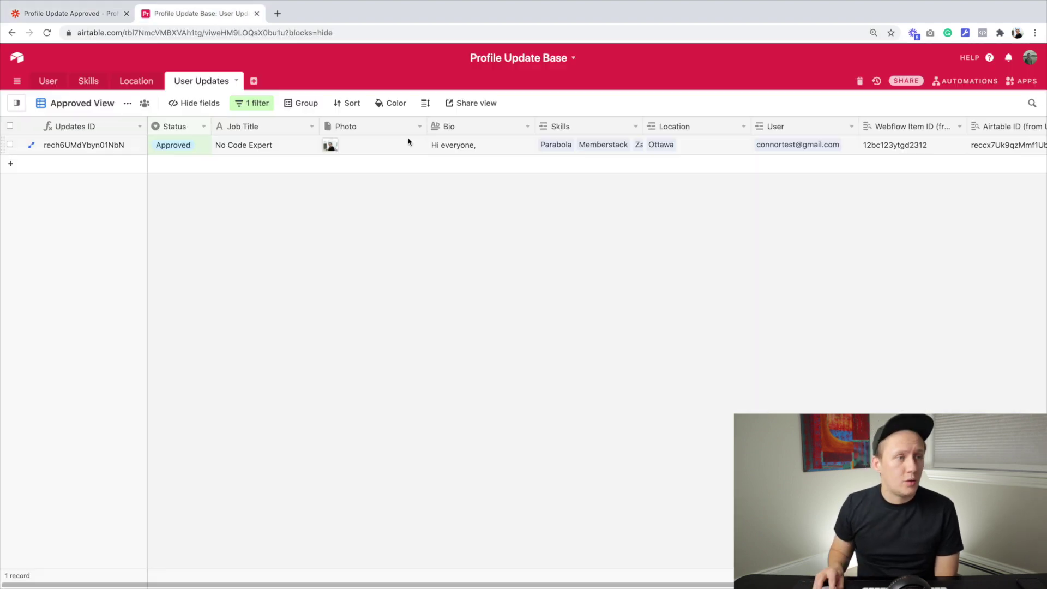
{"action": "scroll", "coordinate": [409, 142], "scroll_direction": "right", "scroll_amount": 4}
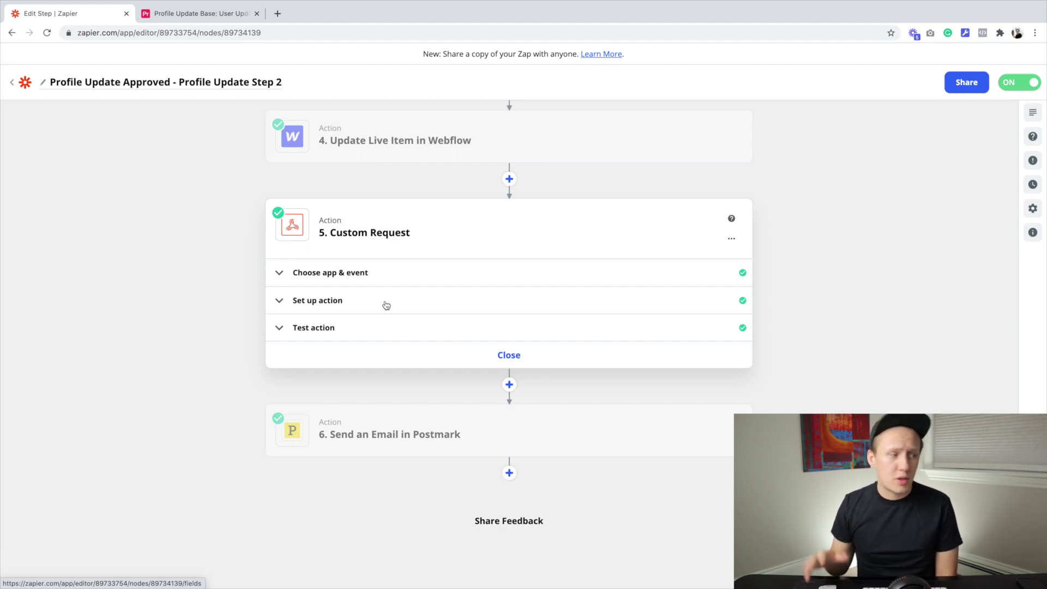
In Zapier, open the Send an Email in Postmark action of the Profile Update Approved zap.
{"action": "left_click", "coordinate": [392, 435]}
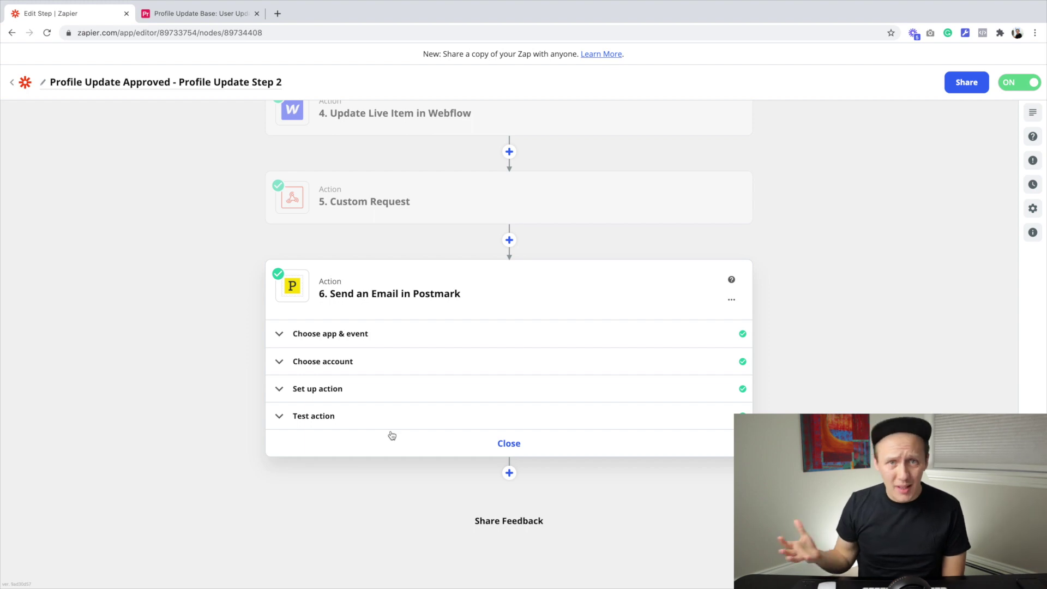